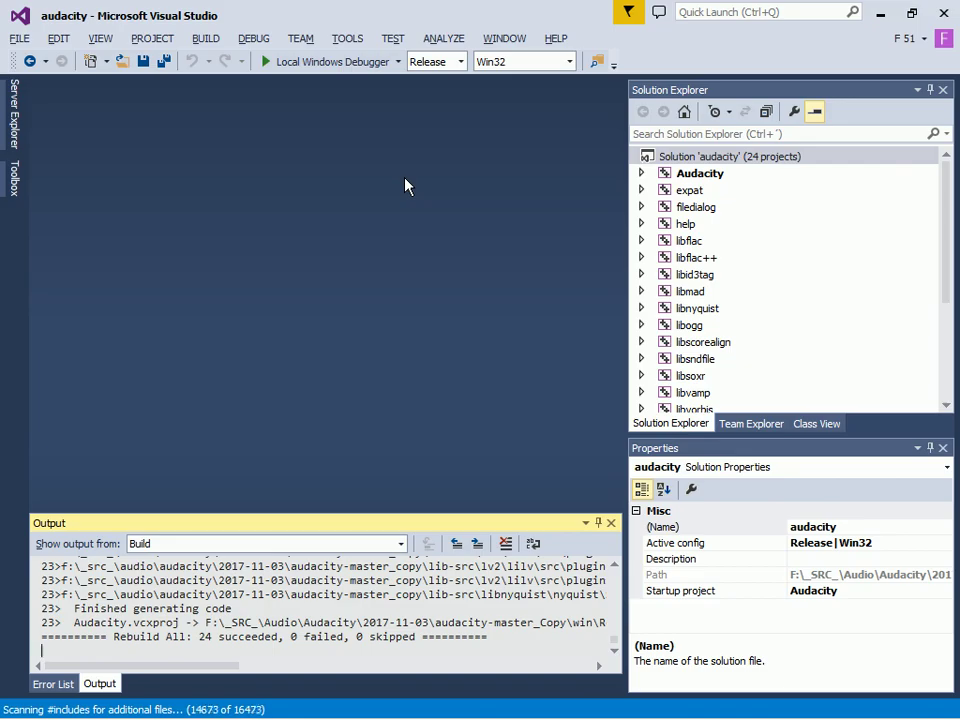
Switch to Windows Explorer and look inside the src folder of audacity-master
key("alt+Tab")
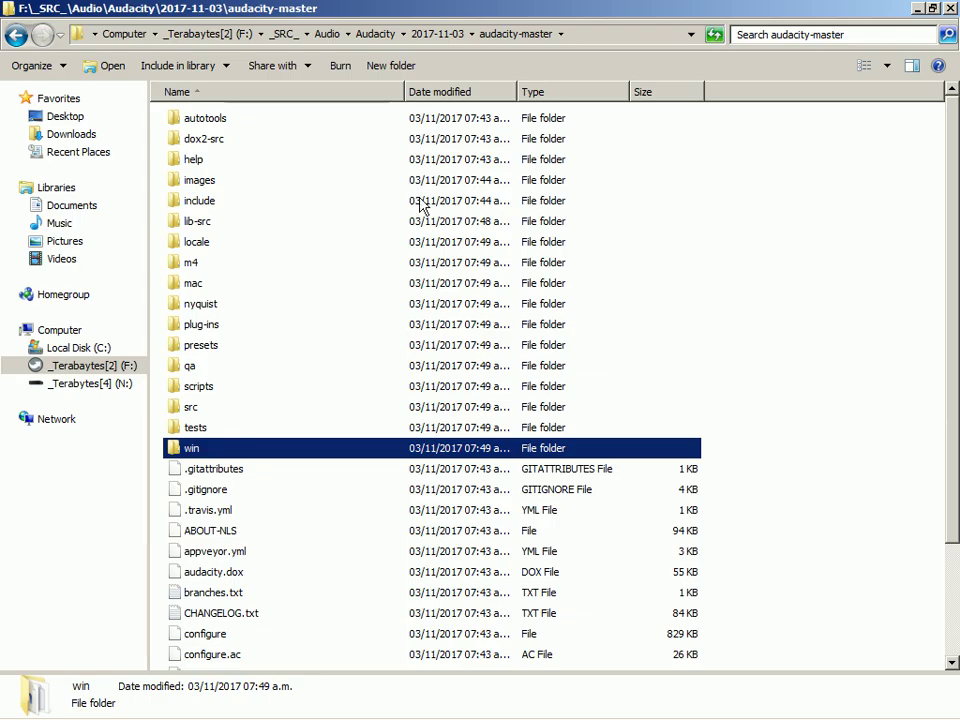
key("Up")
key("Up")
key("Return")
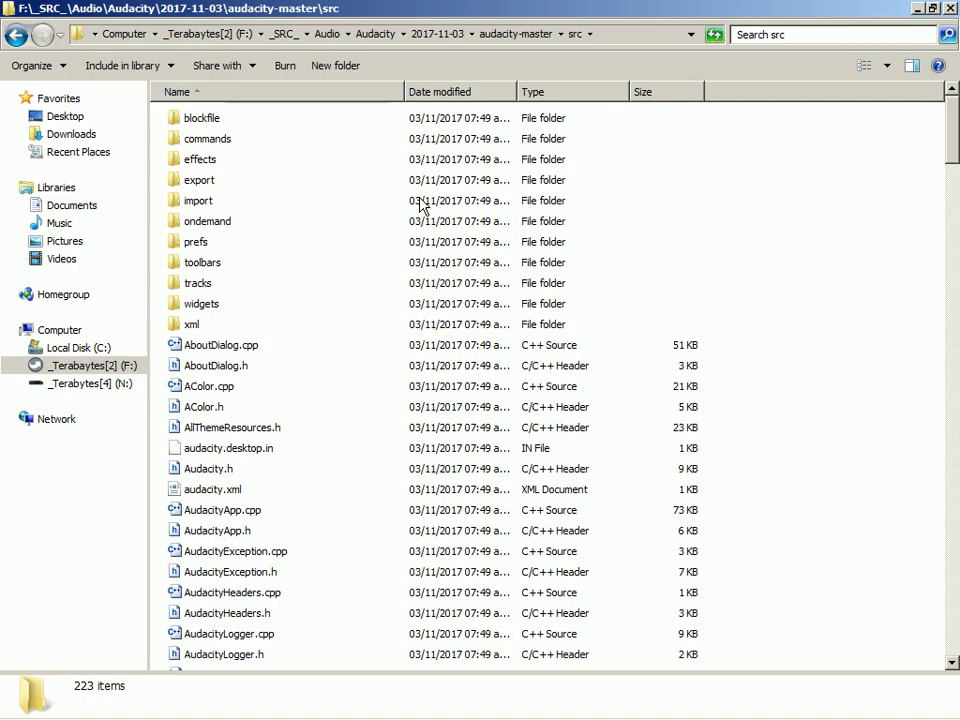
key("BackSpace")
Open the win\Projects\Audacity folder of audacity-master to view its project files
key("Down")
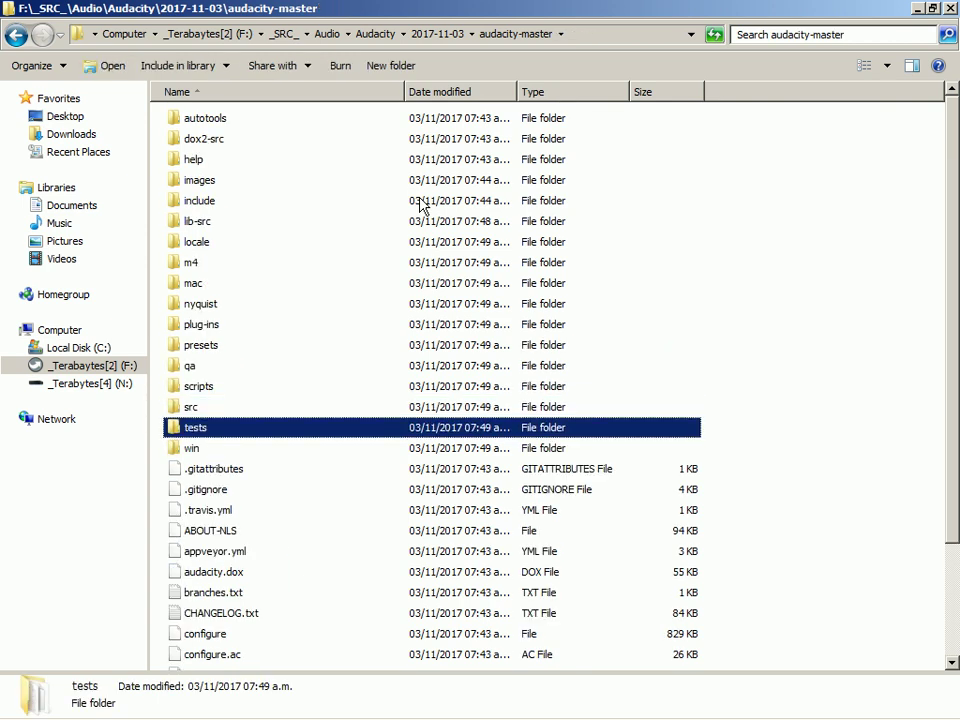
key("Down")
key("Return")
key("p")
key("Return")
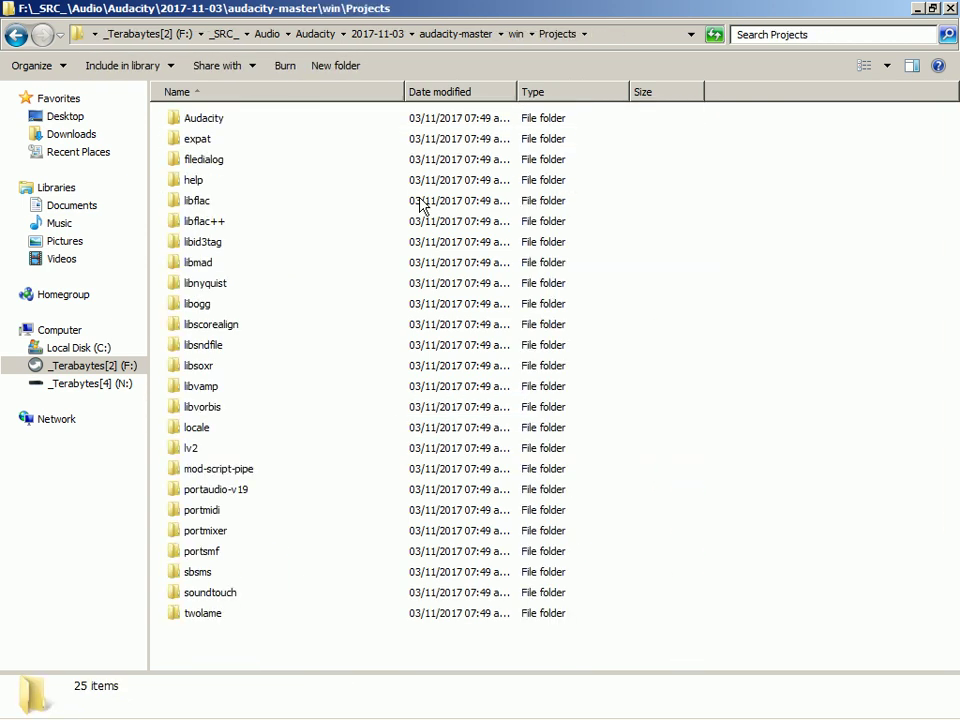
key("Down")
key("Up")
key("Return")
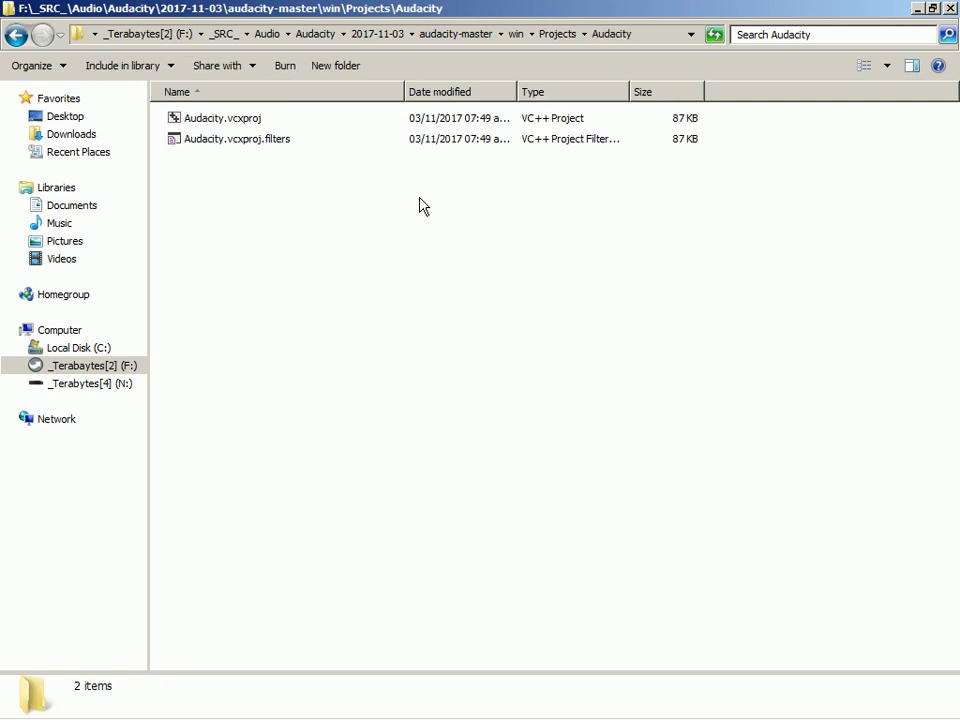
Look through the project folders in win\Projects and the parent win folder, and reopen the Audacity project folder
key("BackSpace")
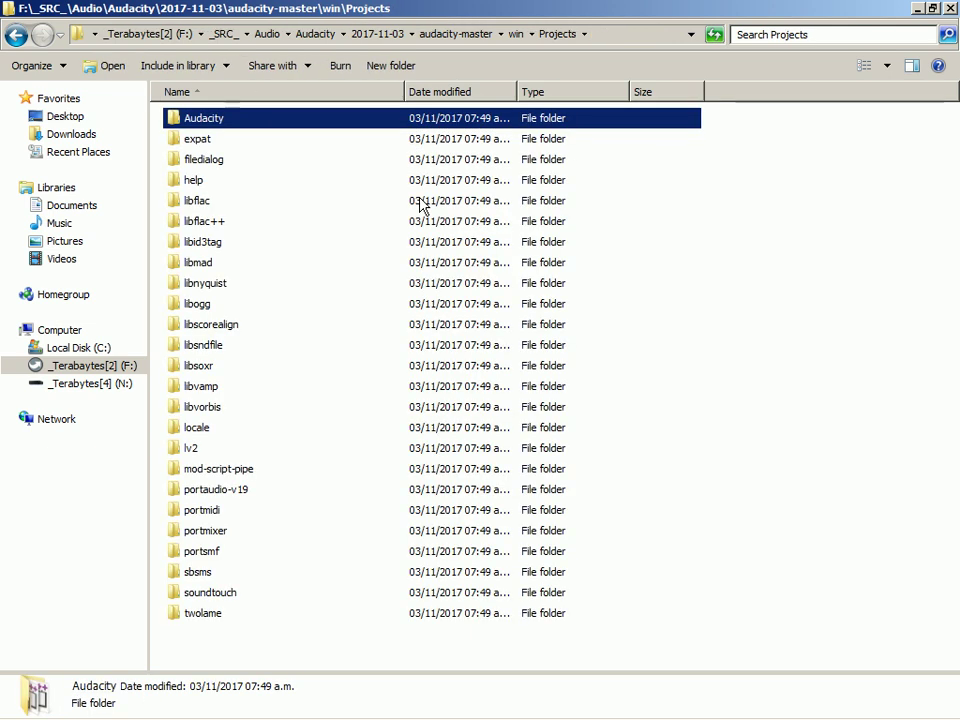
key("Down")
key("Down")
key("Down")
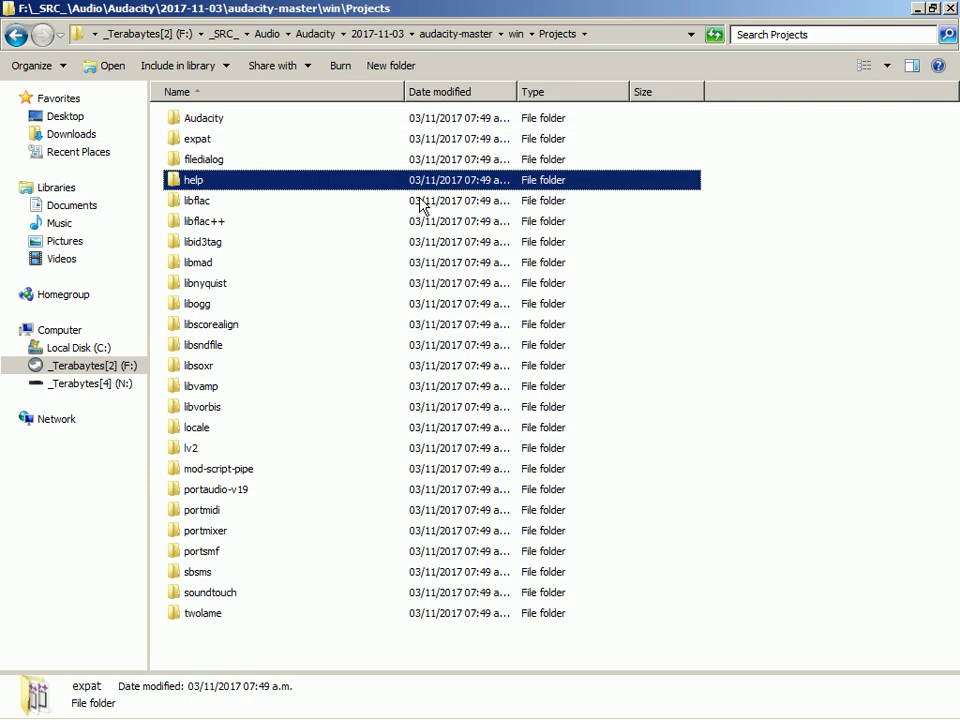
key("BackSpace")
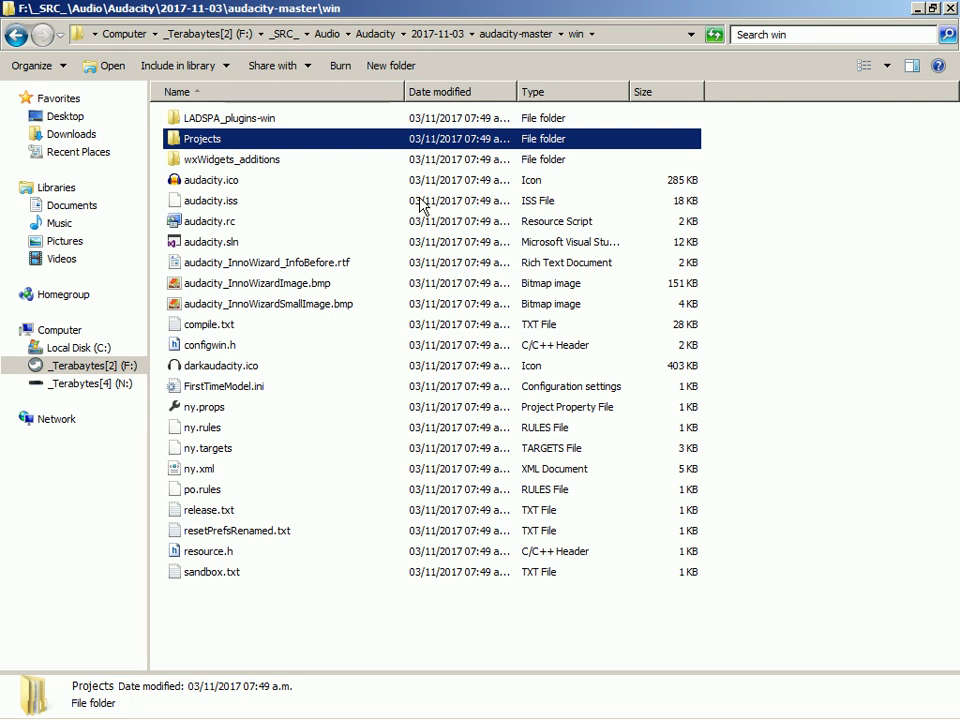
key("BackSpace")
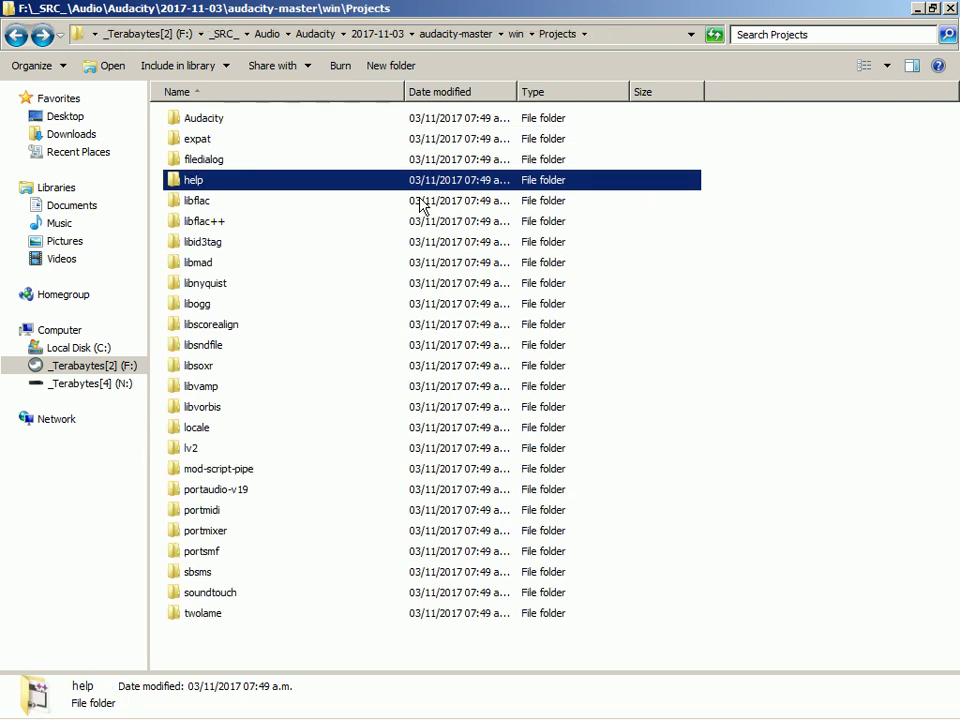
key("Home")
key("Return")
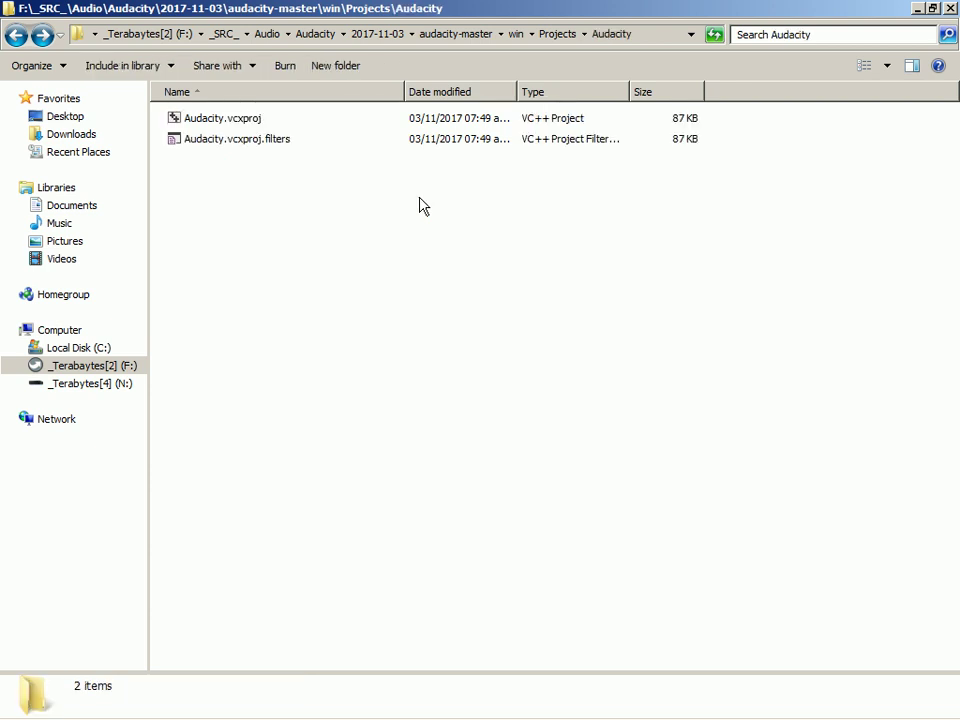
Open the win\Release folder of audacity-master_Copy and select Audacity.exp among the build output
left_click(368, 34)
double_click(298, 140)
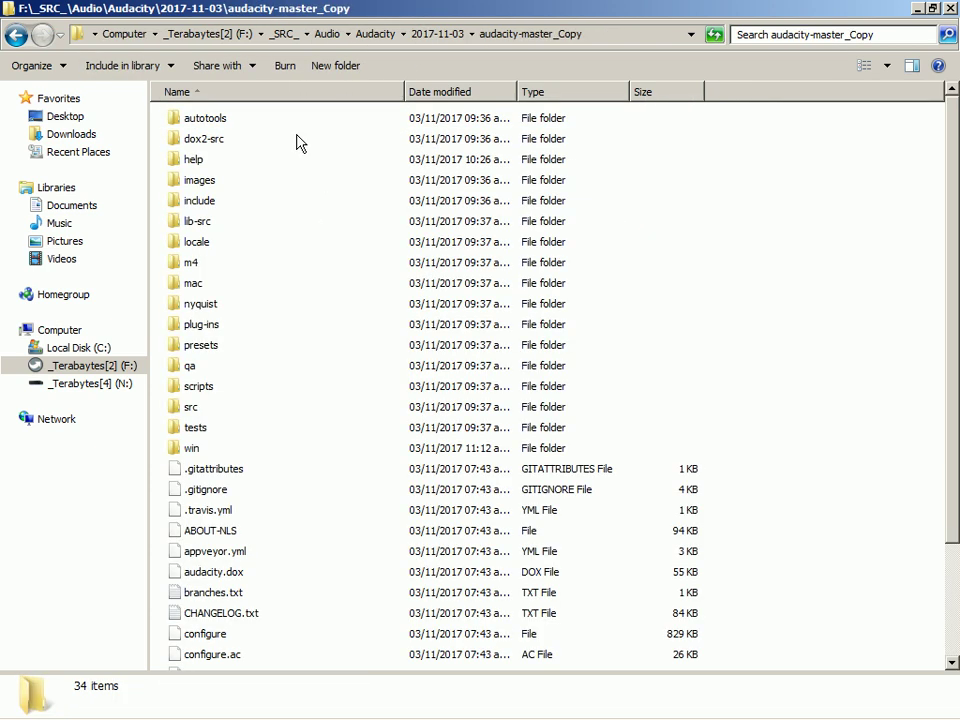
double_click(225, 449)
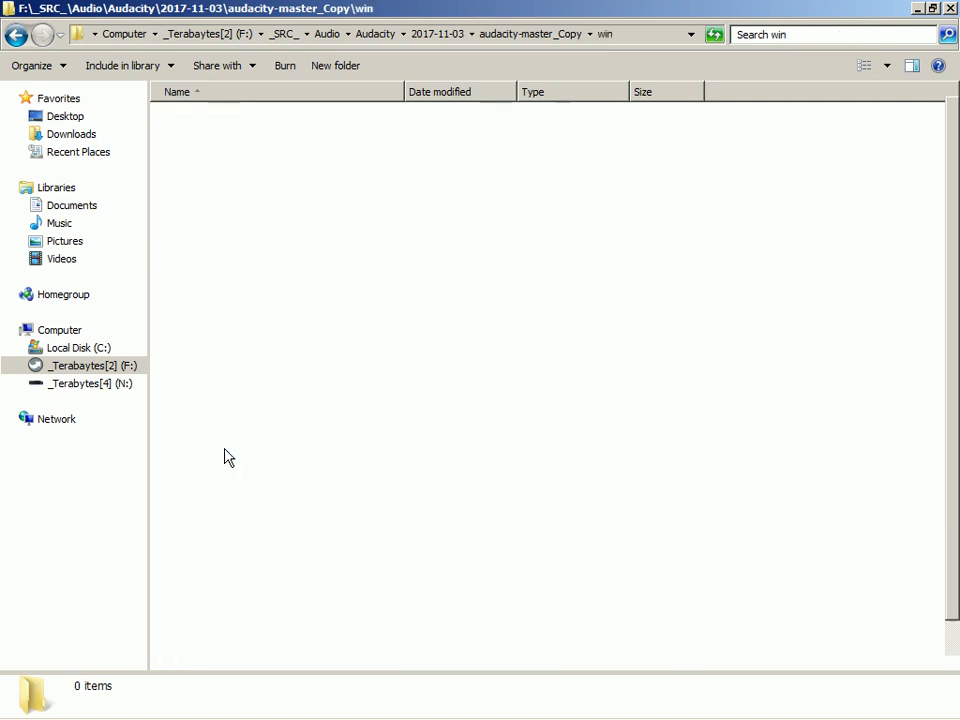
double_click(226, 205)
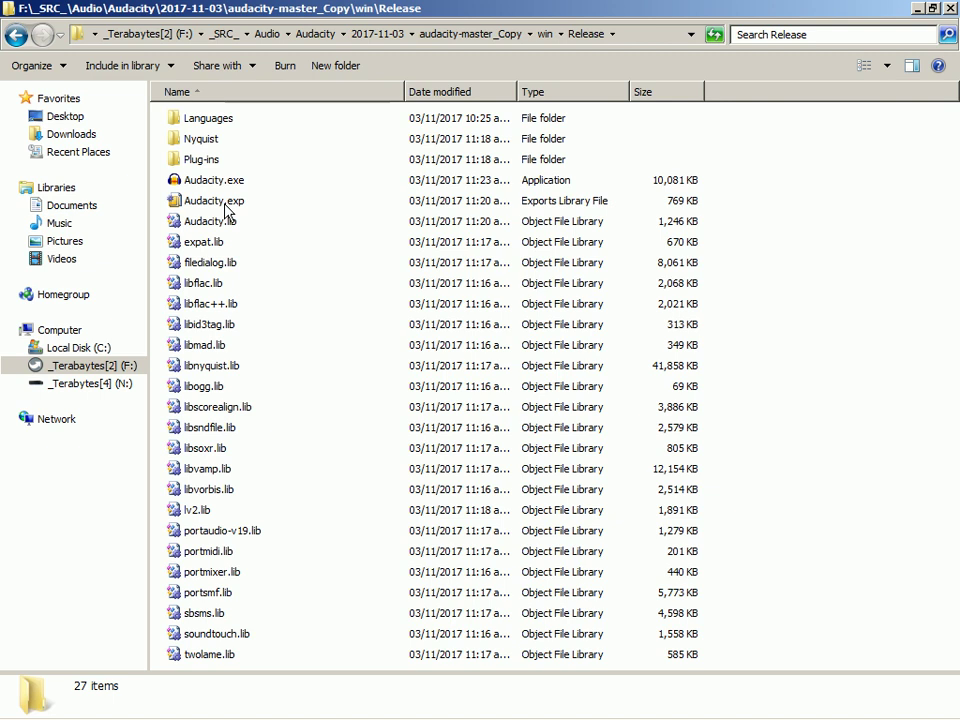
left_click(246, 205)
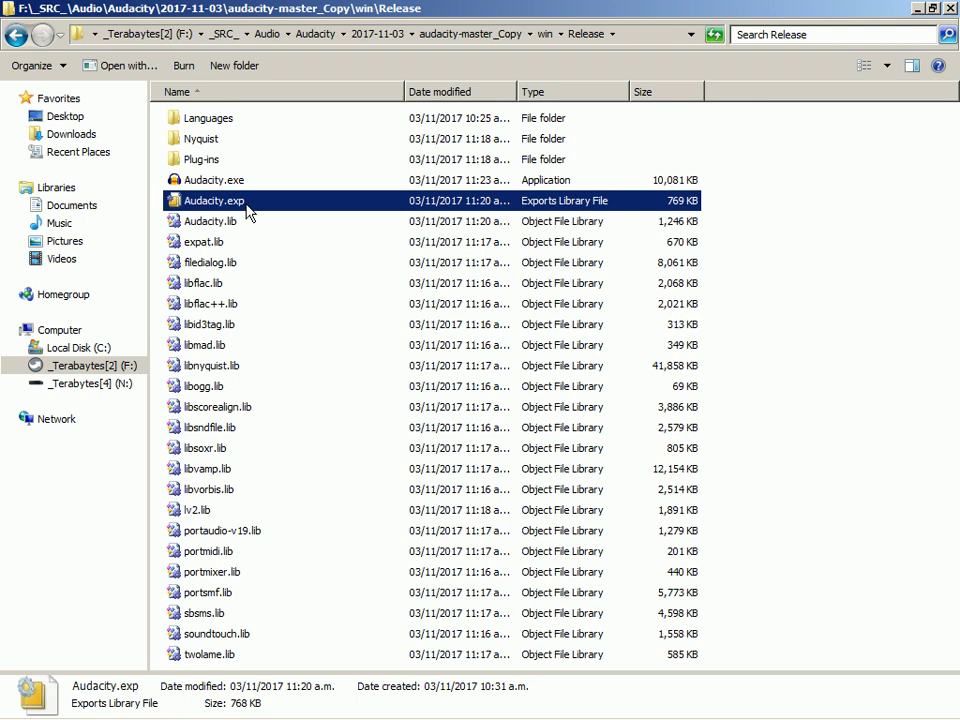
Return to the 2017-11-03 folder and open wxWidgets-audacity-fixes_Copy\build\msw
left_click(377, 38)
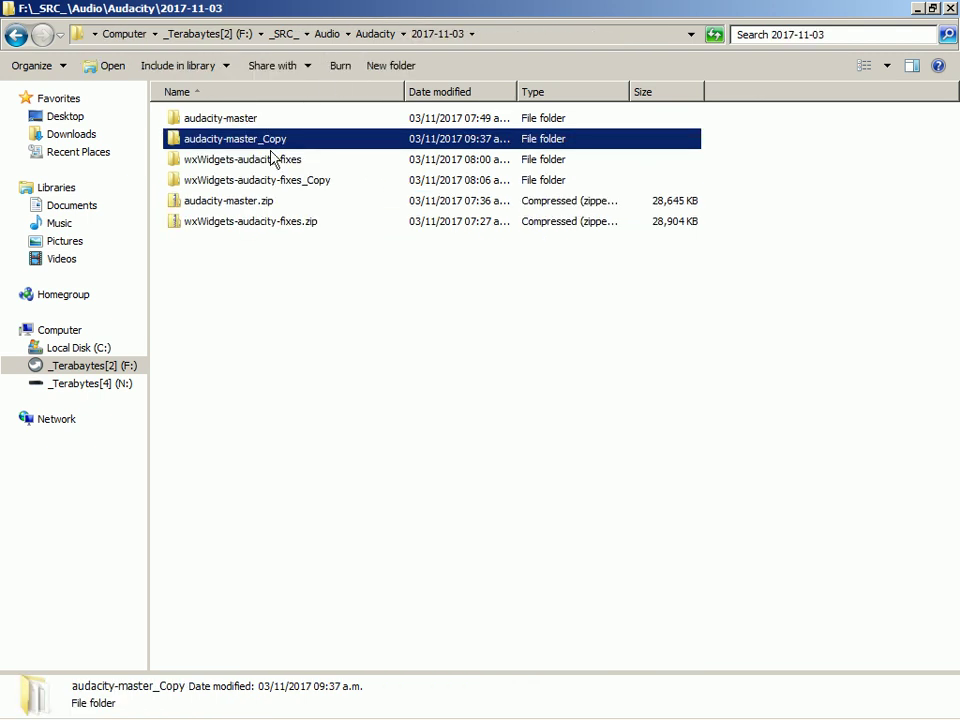
left_click(254, 120)
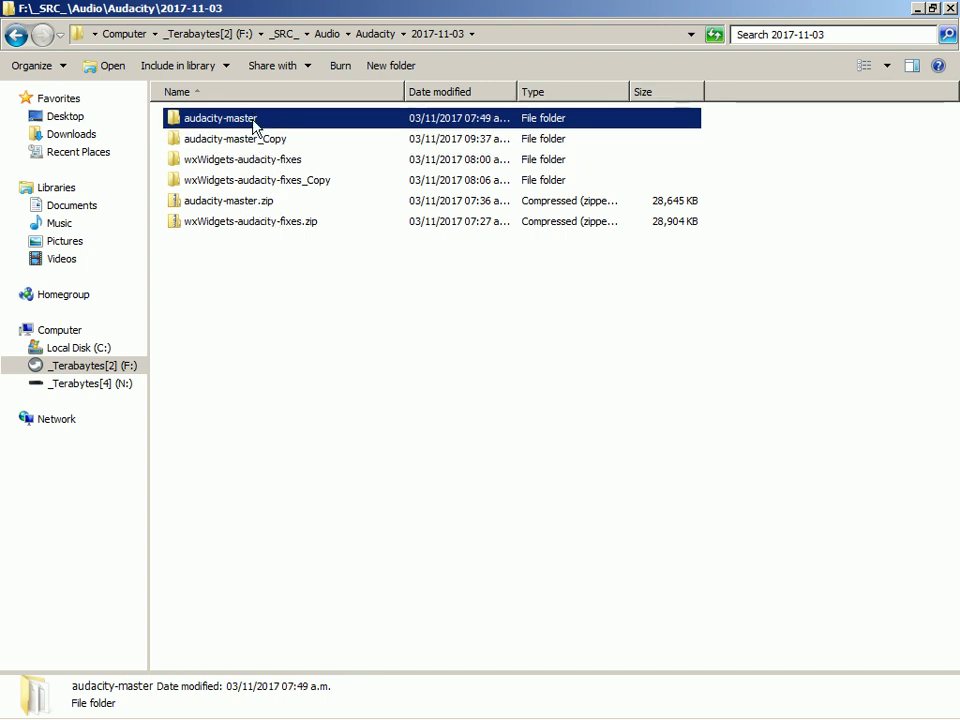
double_click(253, 181)
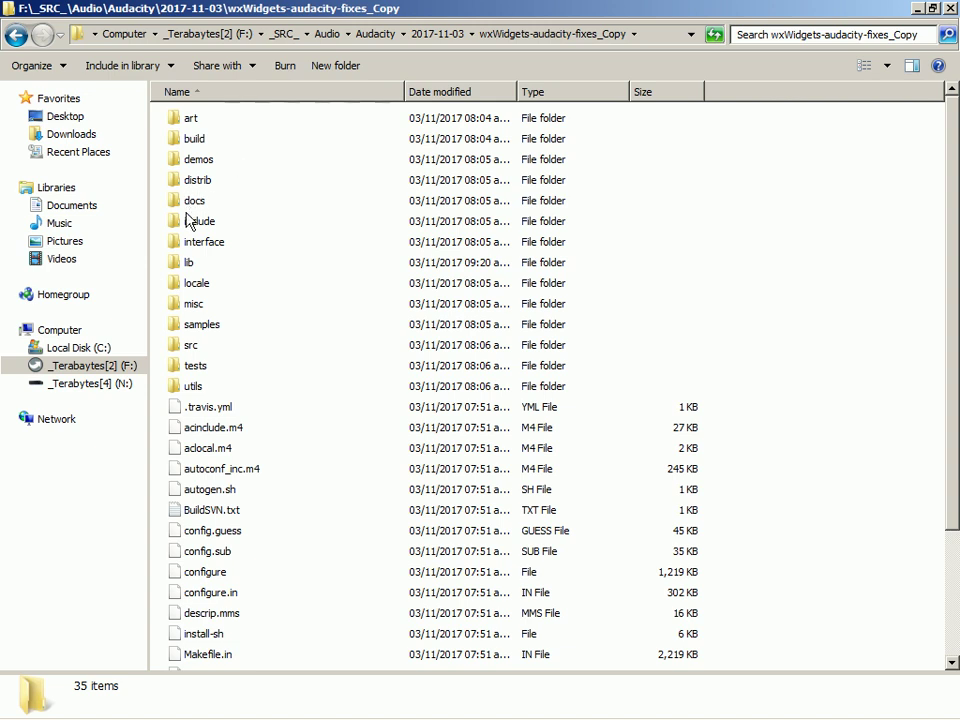
double_click(210, 143)
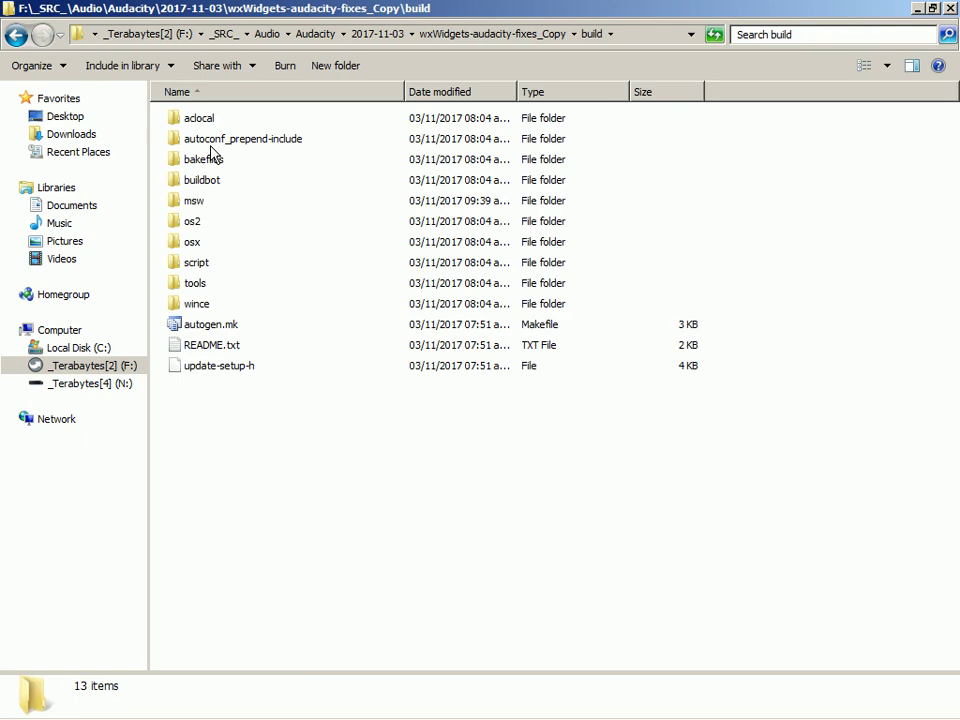
double_click(212, 200)
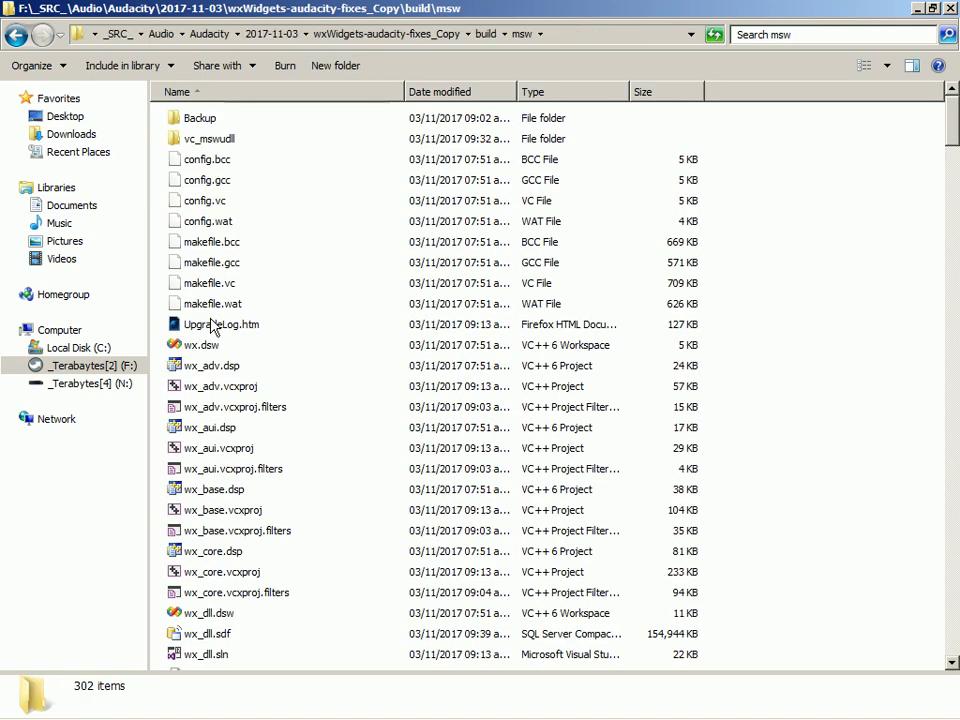
Open the vc_mswudll folder and examine the object files in its adv subfolder
double_click(194, 140)
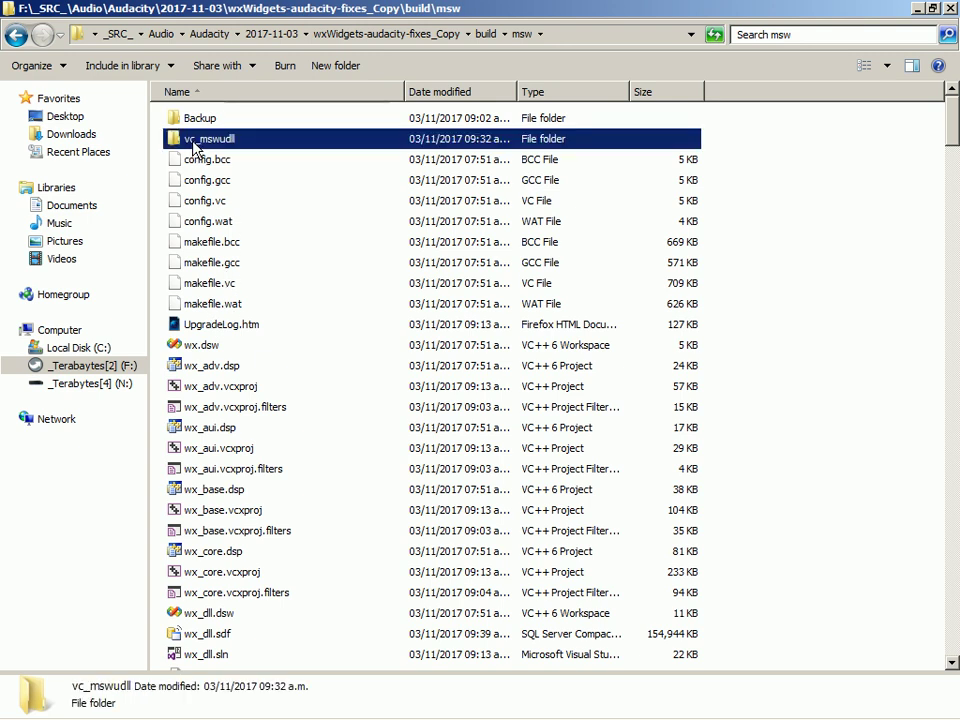
scroll(194, 143, "down", 3)
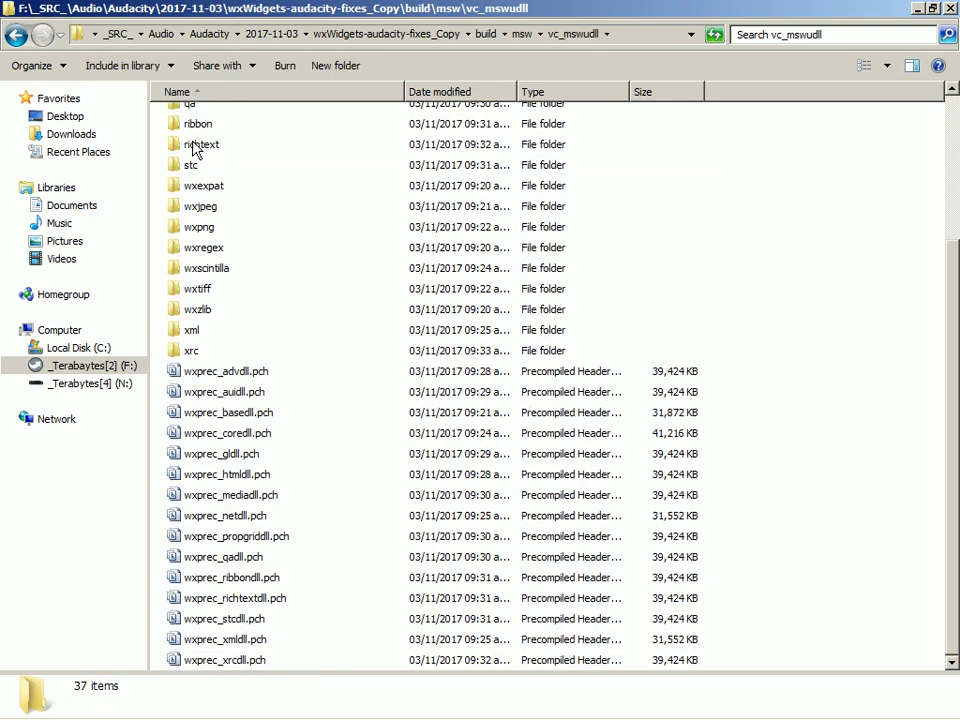
scroll(194, 143, "up", 3)
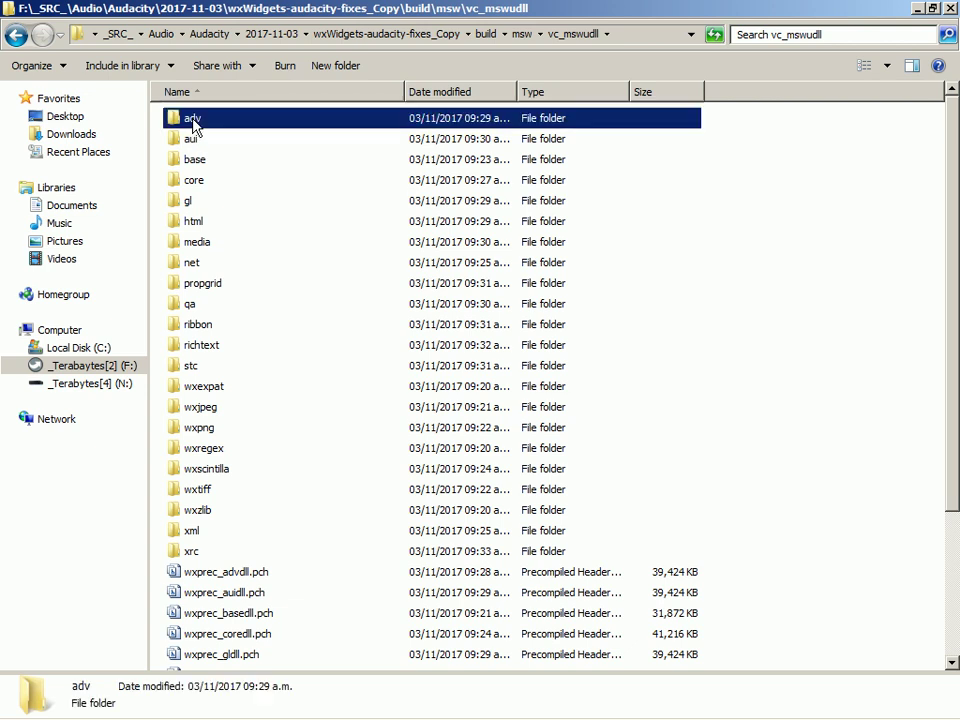
double_click(194, 122)
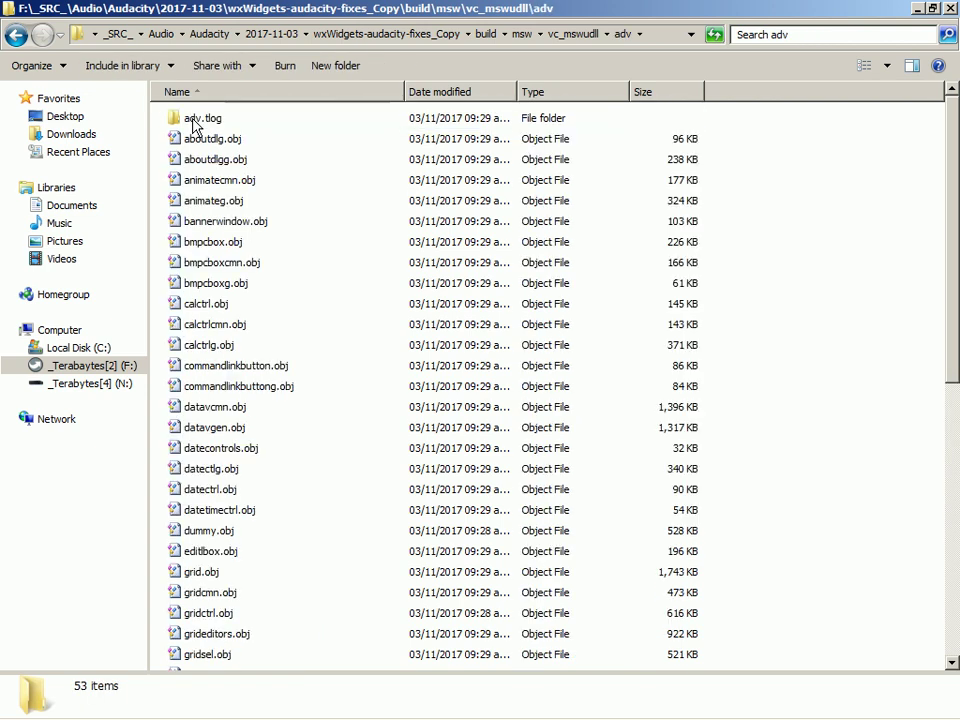
scroll(194, 122, "down", 9)
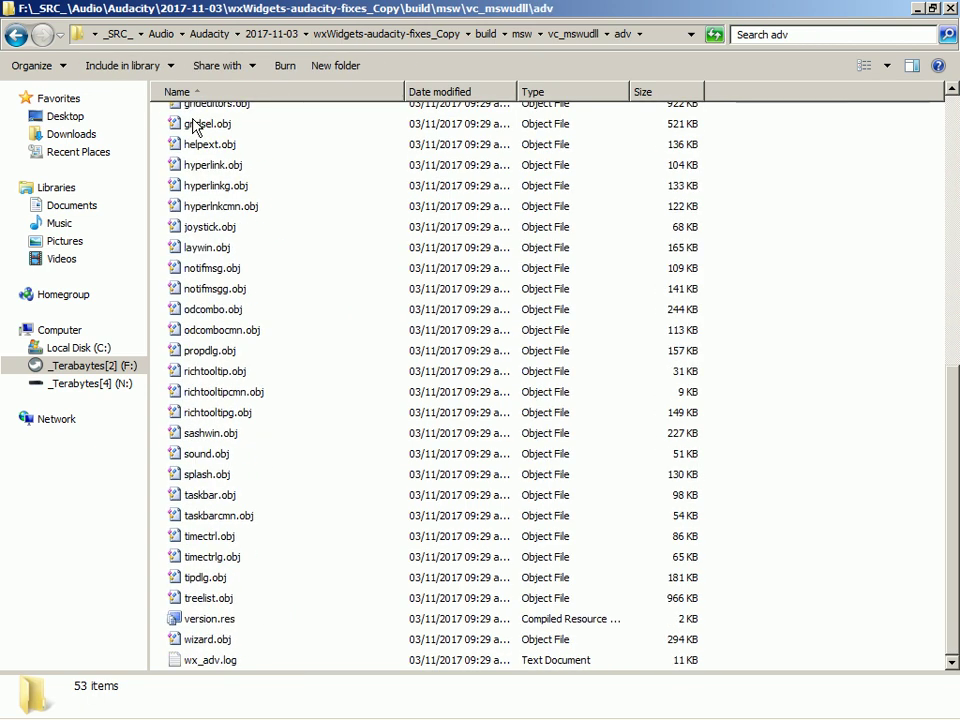
scroll(194, 122, "up", 9)
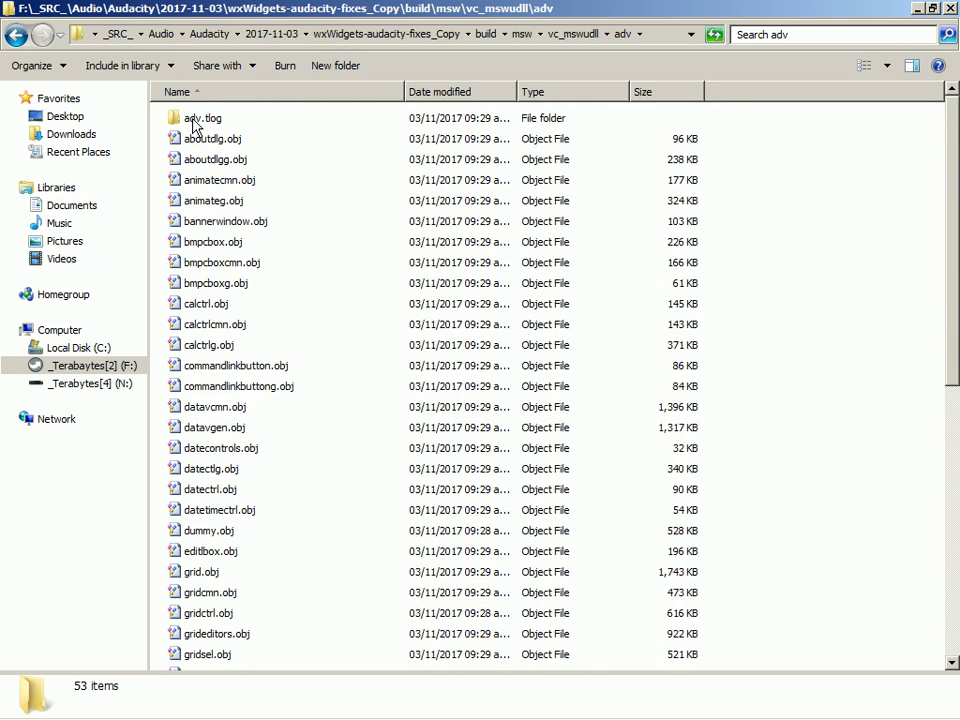
key("BackSpace")
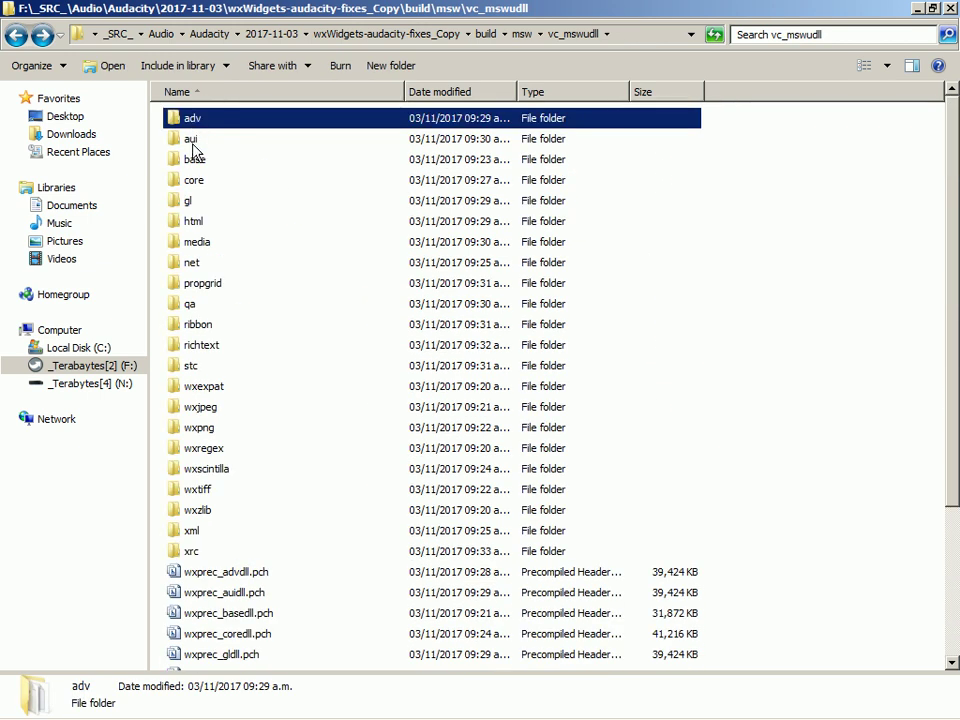
Examine the core subfolder of vc_mswudll and the rest of the vc_mswudll contents
double_click(193, 183)
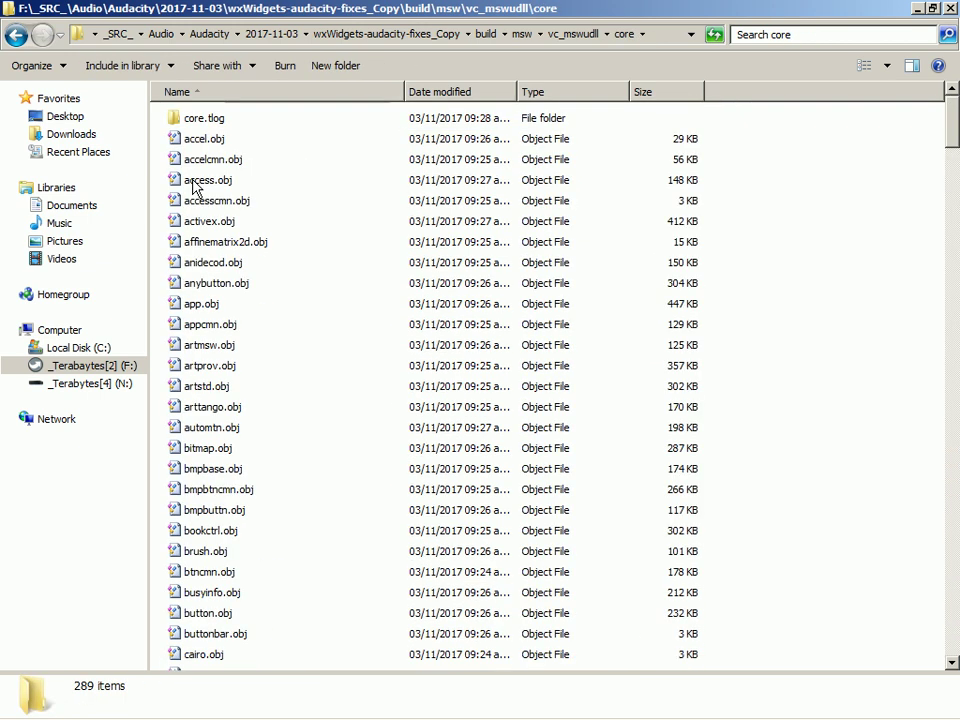
key("BackSpace")
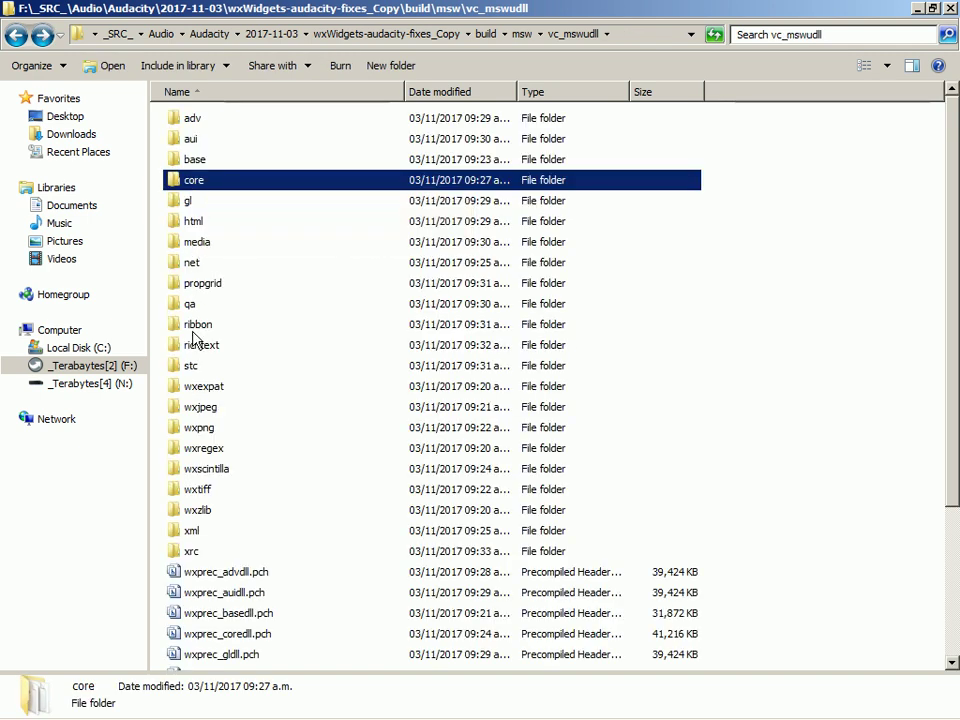
scroll(196, 358, "down", 1)
scroll(196, 358, "down", 2)
scroll(193, 357, "up", 3)
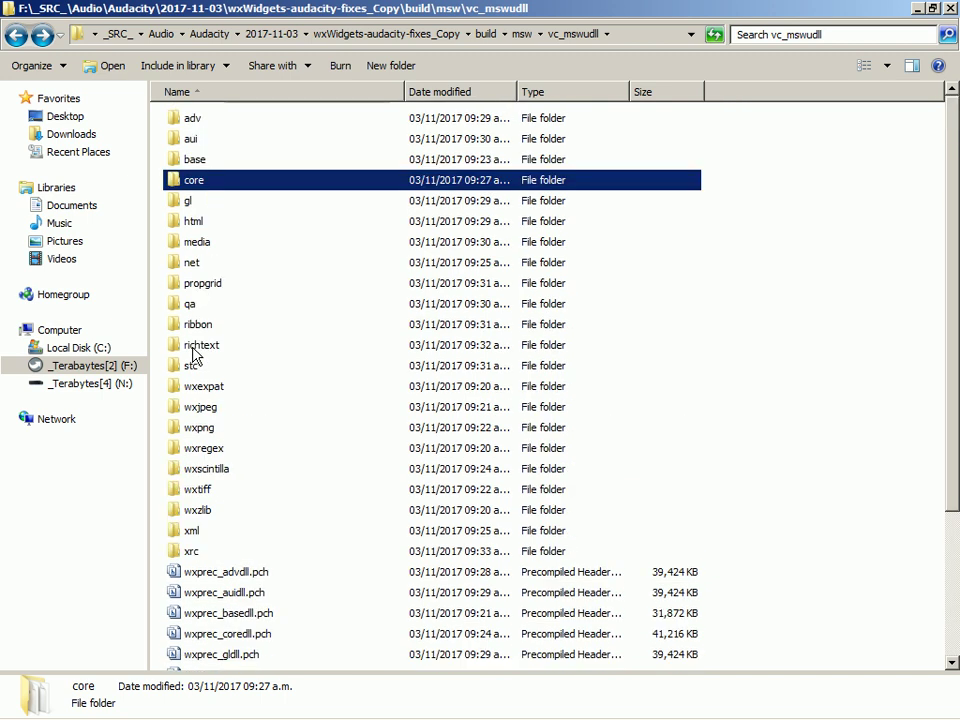
Go back to the msw folder, check its Backup subfolder and view the end of the file list
key("BackSpace")
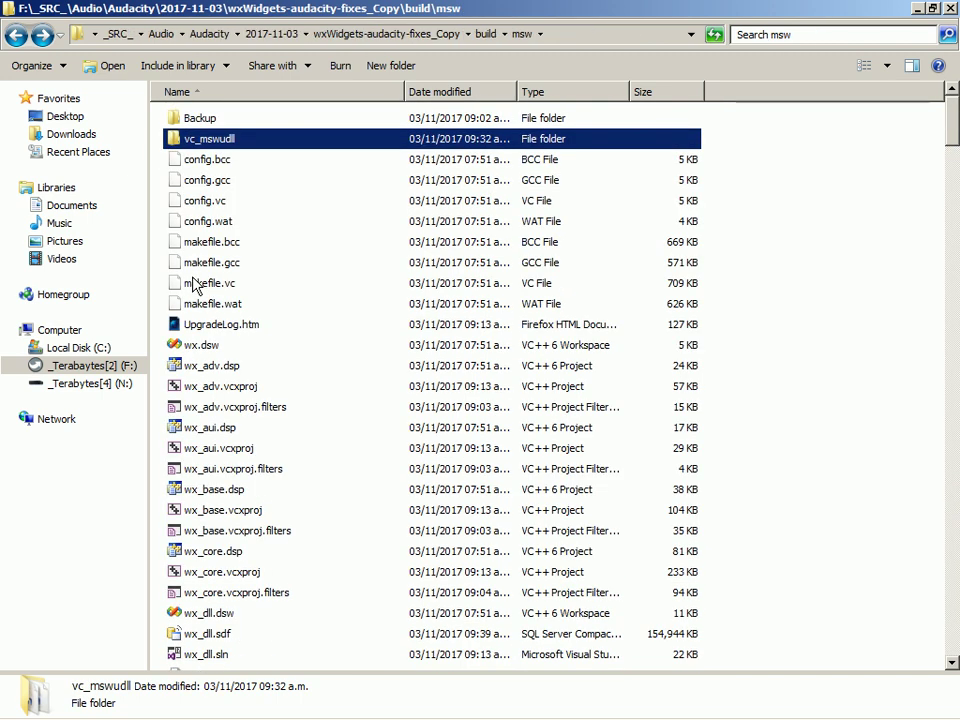
key("Up")
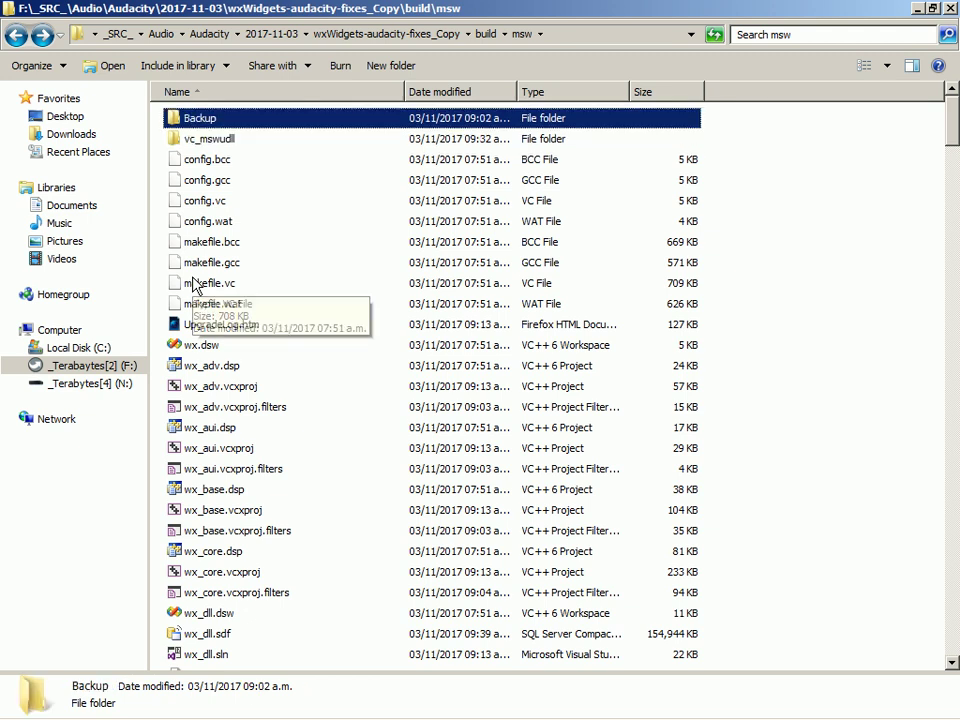
key("Return")
key("BackSpace")
key("End")
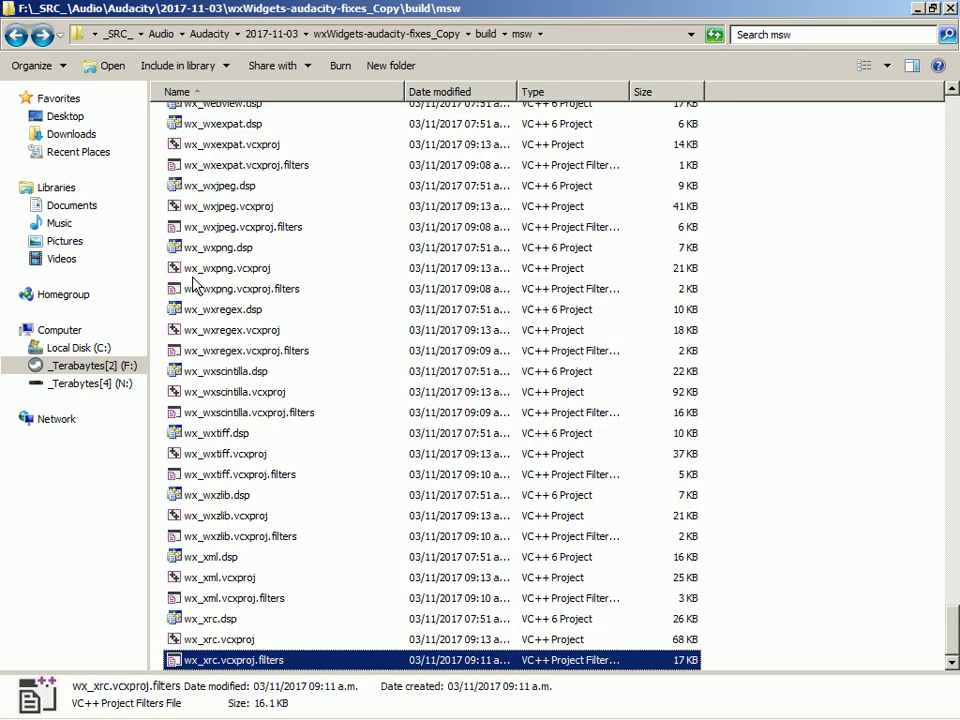
Go up to the wxWidgets-audacity-fixes_Copy folder, search it for "dll" and widen the results' Name column
key("BackSpace")
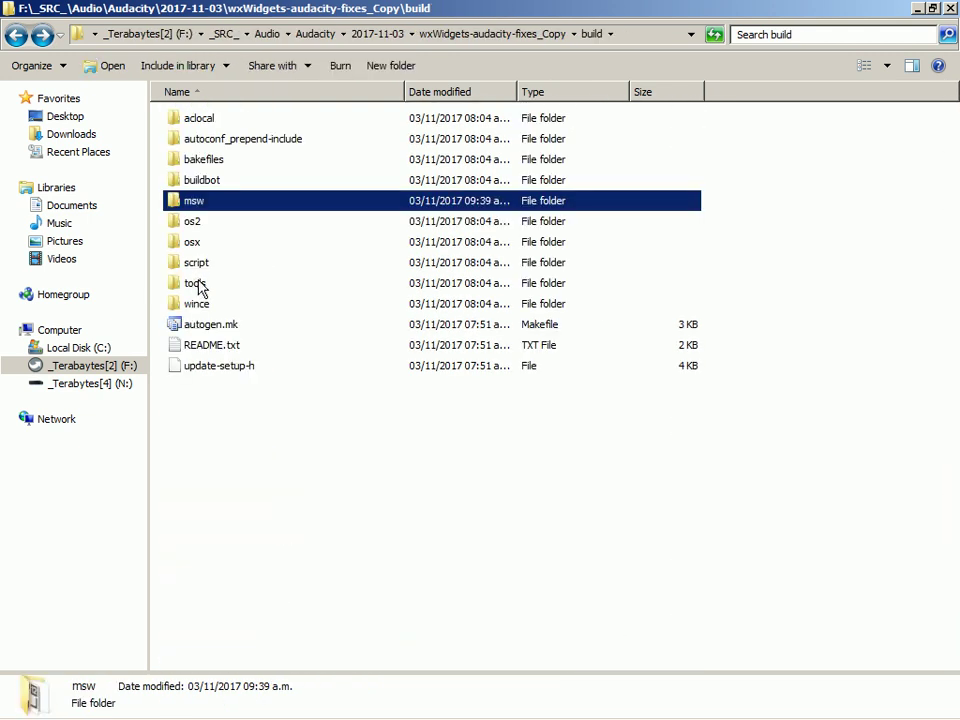
left_click(476, 38)
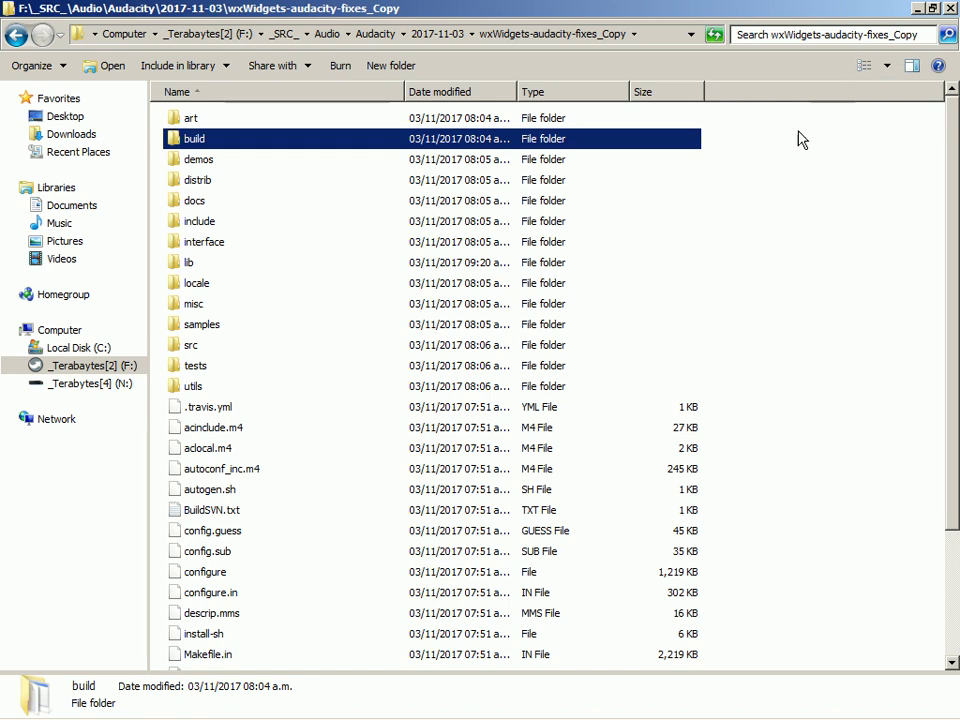
left_click(857, 35)
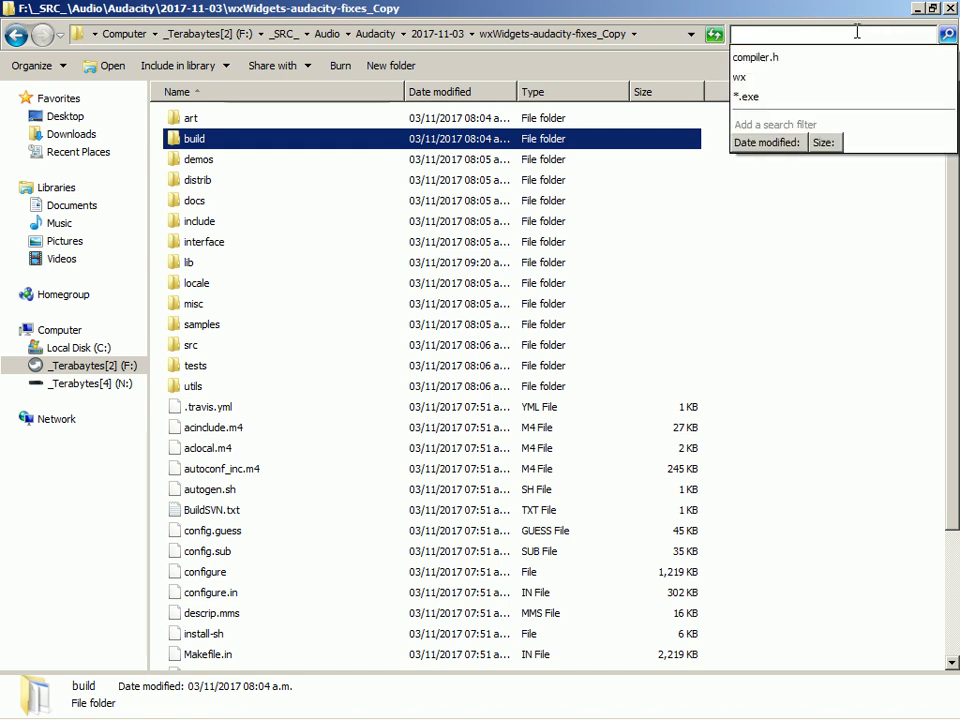
type("dll")
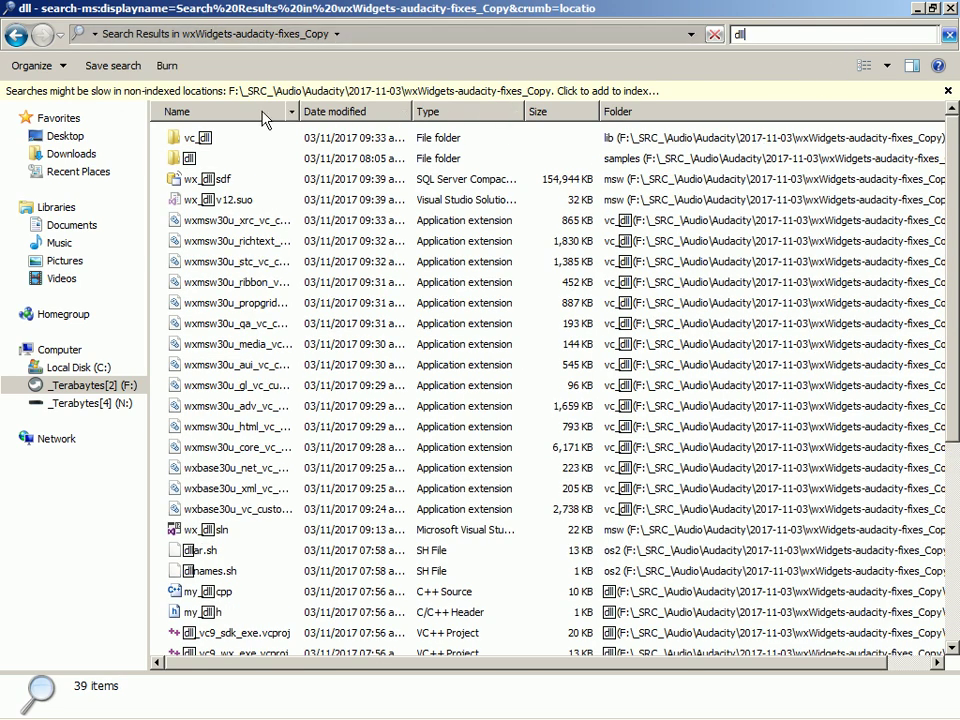
left_click_drag(297, 111, 422, 111)
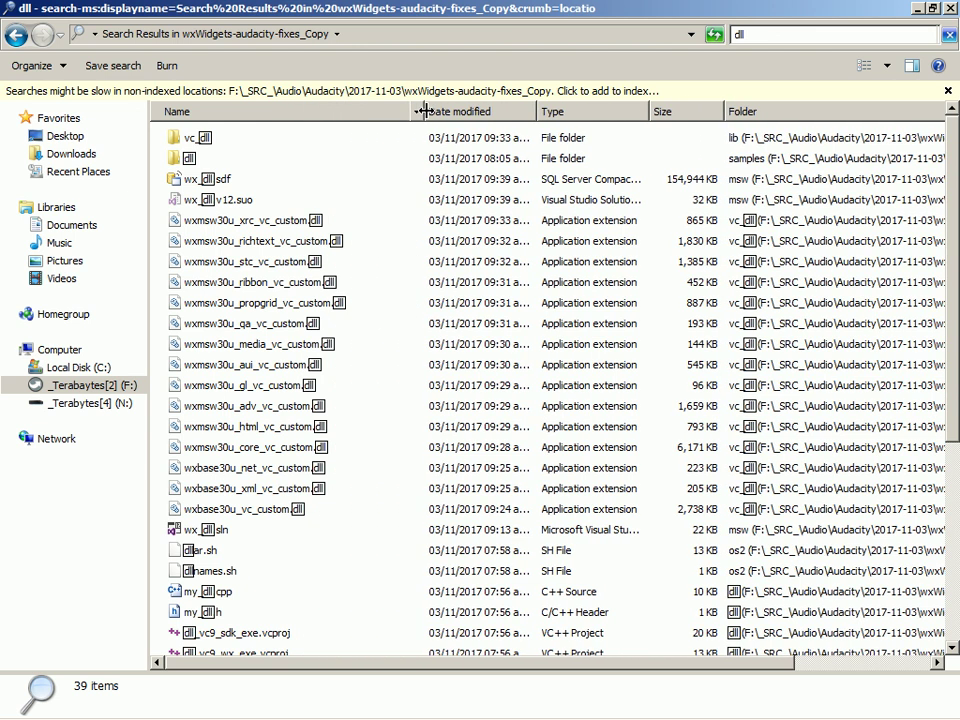
Copy all the found DLL files from wxmsw30u_xrc_vc_custom.dll through wxbase30u_vc_custom.dll
left_click(238, 224)
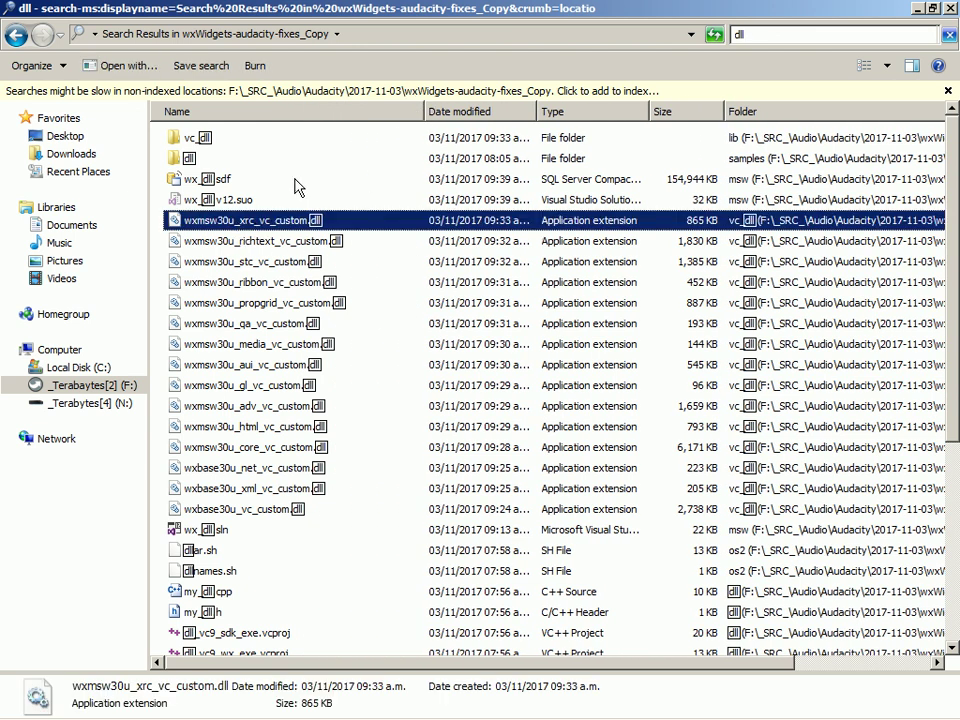
key("shift+Down")
key("shift+Down")
key("shift+Down")
key("shift+Down")
key("shift+Down")
key("shift+Down")
key("shift+Down")
key("shift+Down")
key("shift+Down")
key("shift+Down")
key("shift+Down")
key("shift+Down")
key("shift+Down")
key("shift+Down")
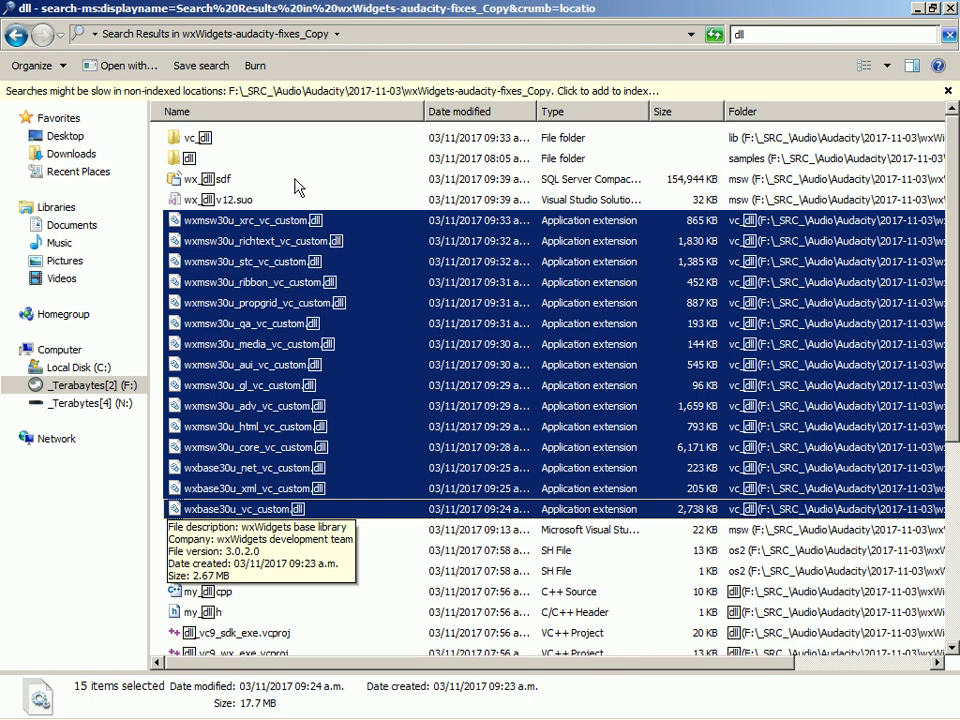
scroll(295, 187, "down", 5)
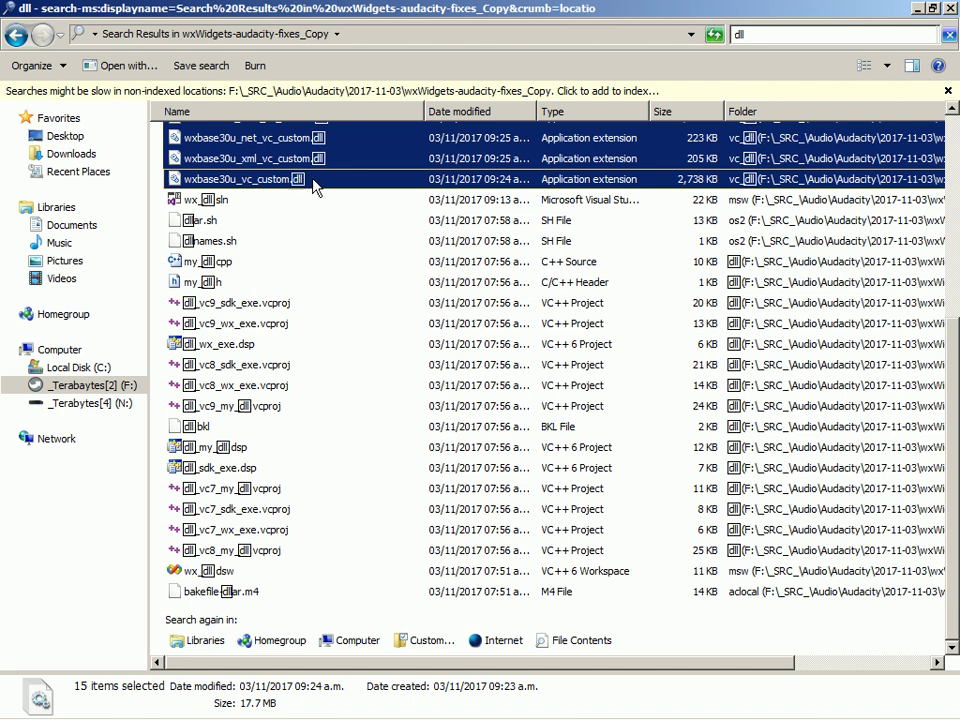
scroll(380, 187, "up", 2)
scroll(380, 187, "up", 3)
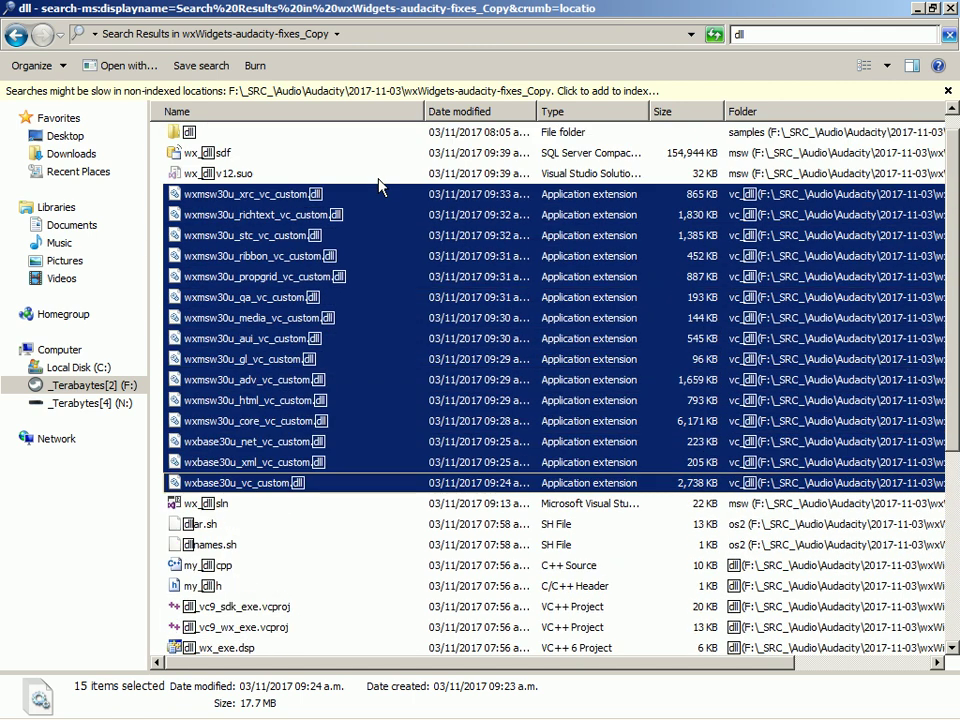
scroll(380, 187, "up", 1)
right_click(332, 256)
left_click(359, 301)
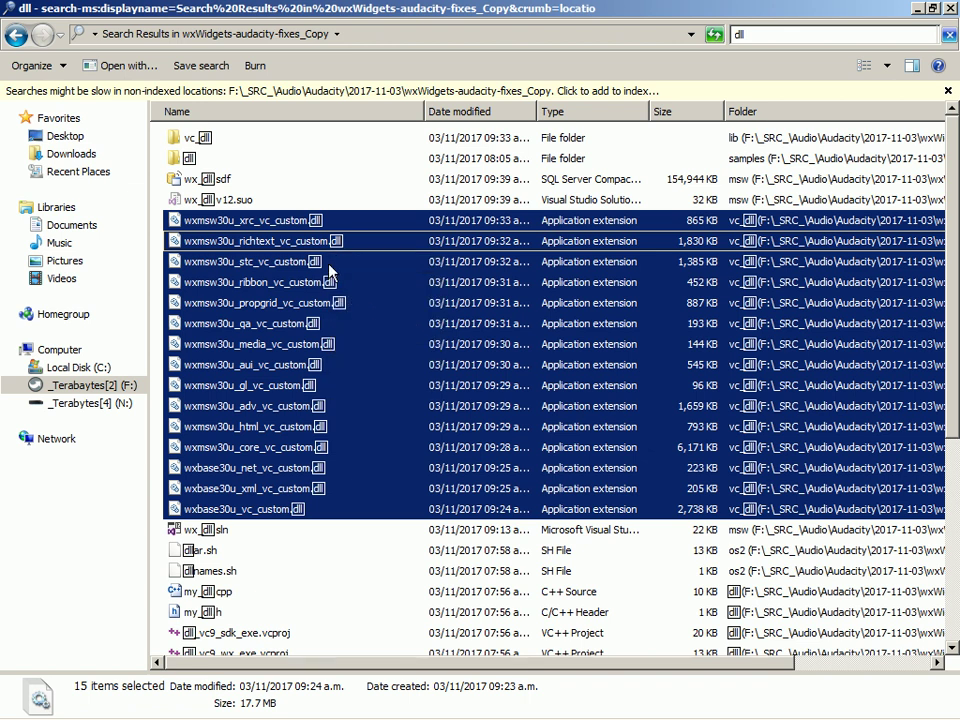
Open audacity-master_Copy\win\Release in the 2017-11-03 folder and try to run Audacity.exe
left_click(16, 37)
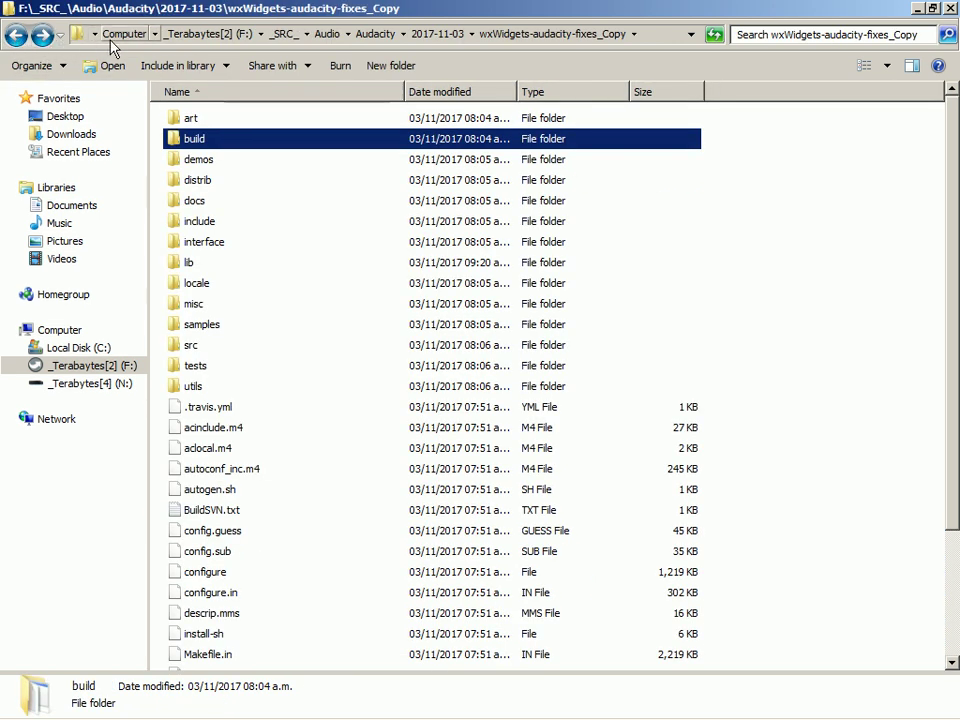
left_click(450, 40)
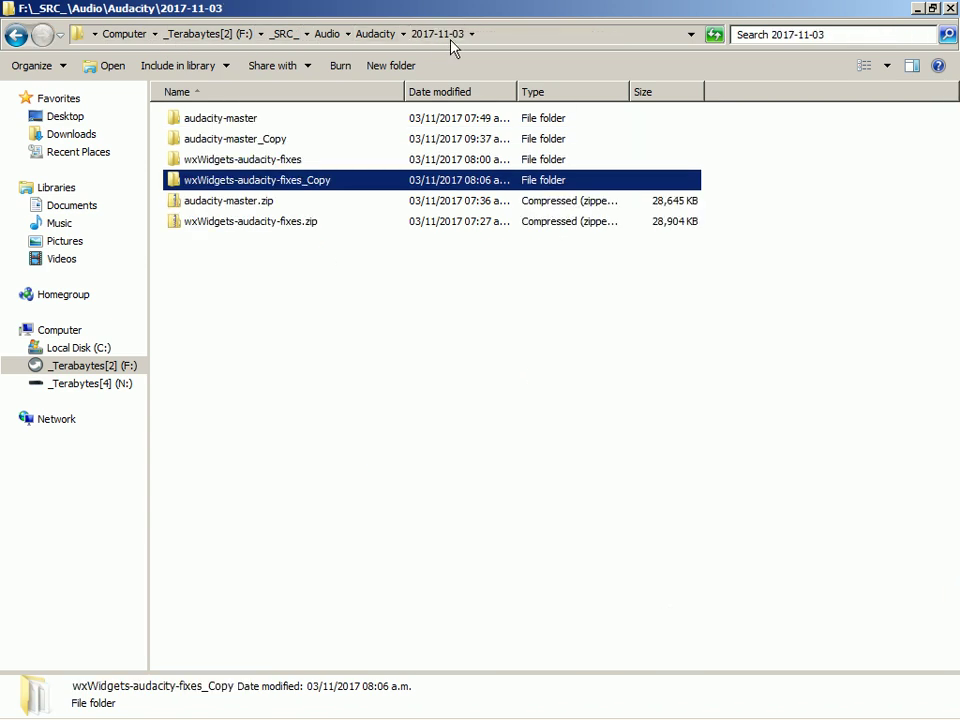
double_click(341, 141)
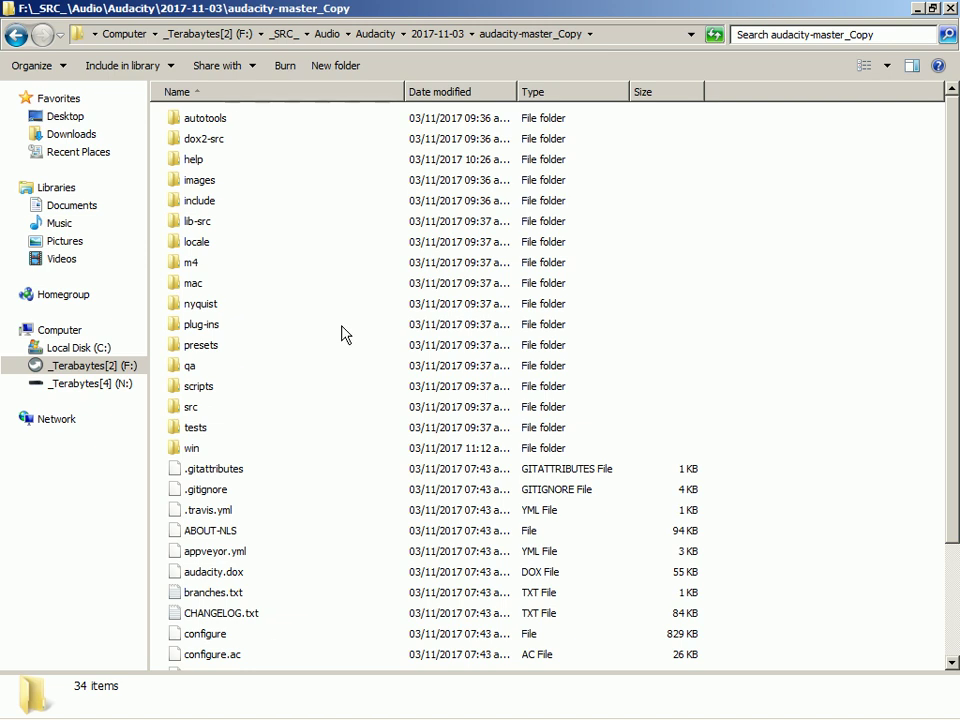
double_click(231, 448)
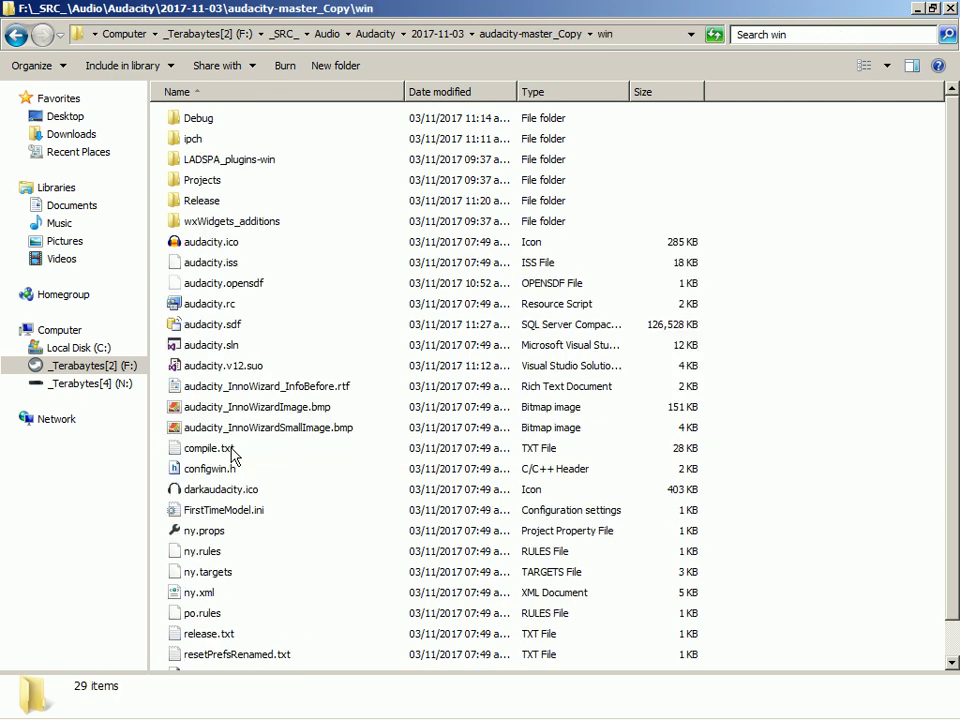
double_click(231, 205)
left_click(232, 182)
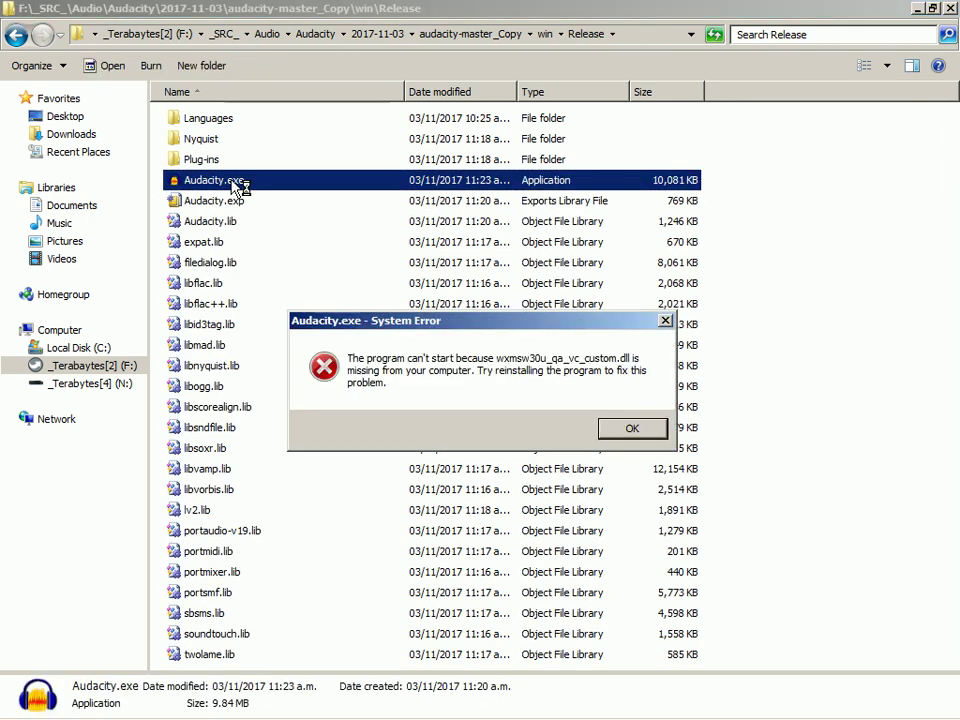
left_click(640, 426)
Paste the copied wxWidgets DLL files into Audacity's Release folder and clear the selection
right_click(770, 332)
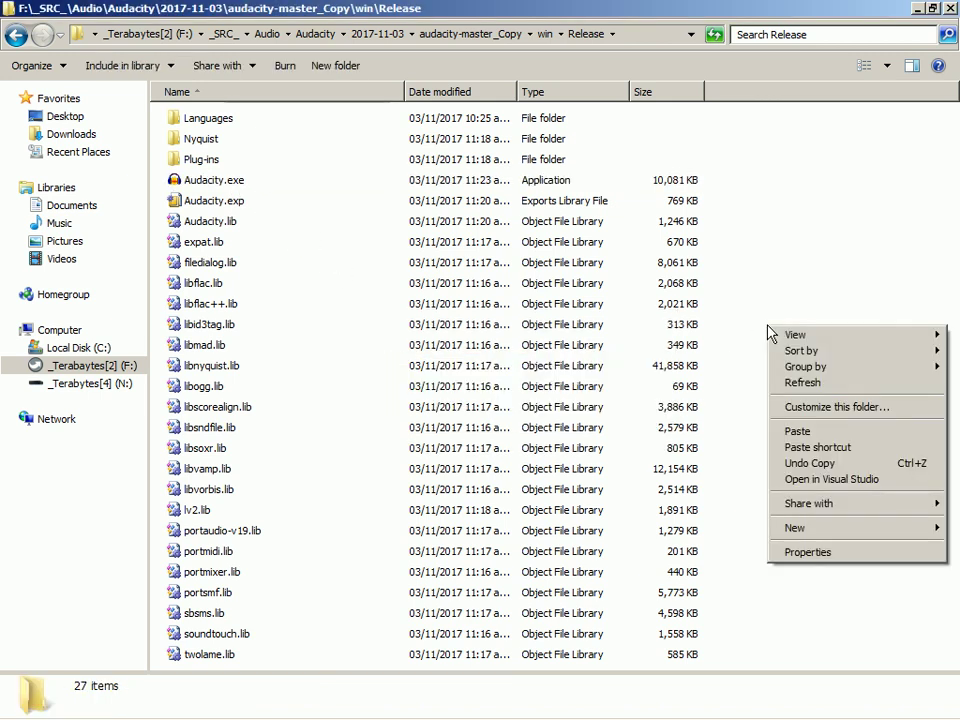
left_click(866, 435)
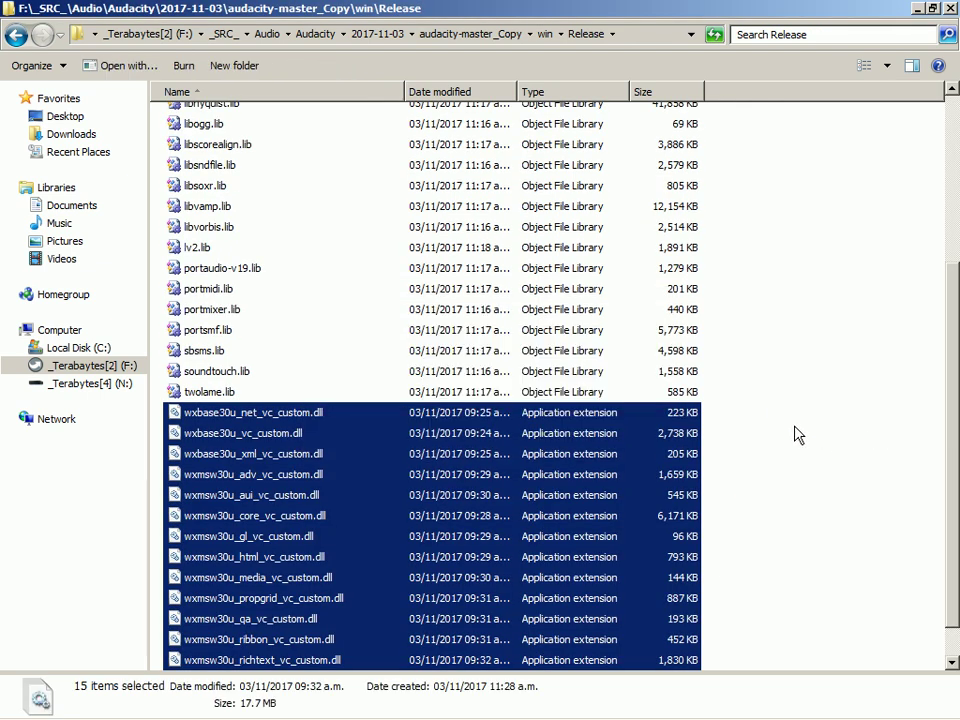
scroll(795, 433, "up", 5)
left_click(797, 433)
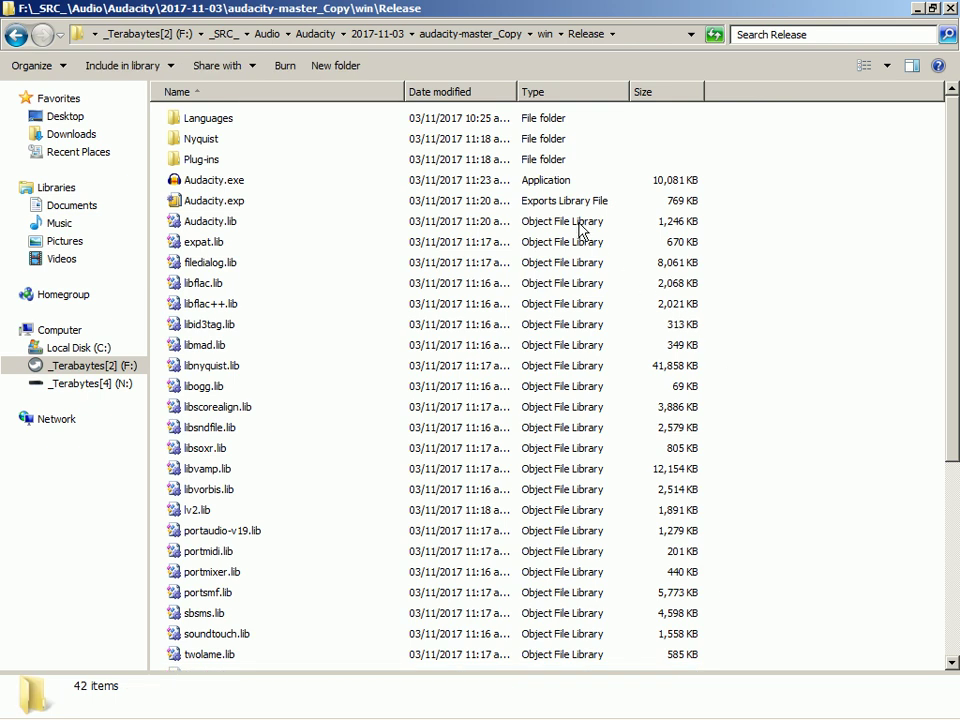
Run Audacity.exe, accept associating .AUP project files with it, dismiss the welcome window and close the program
double_click(229, 182)
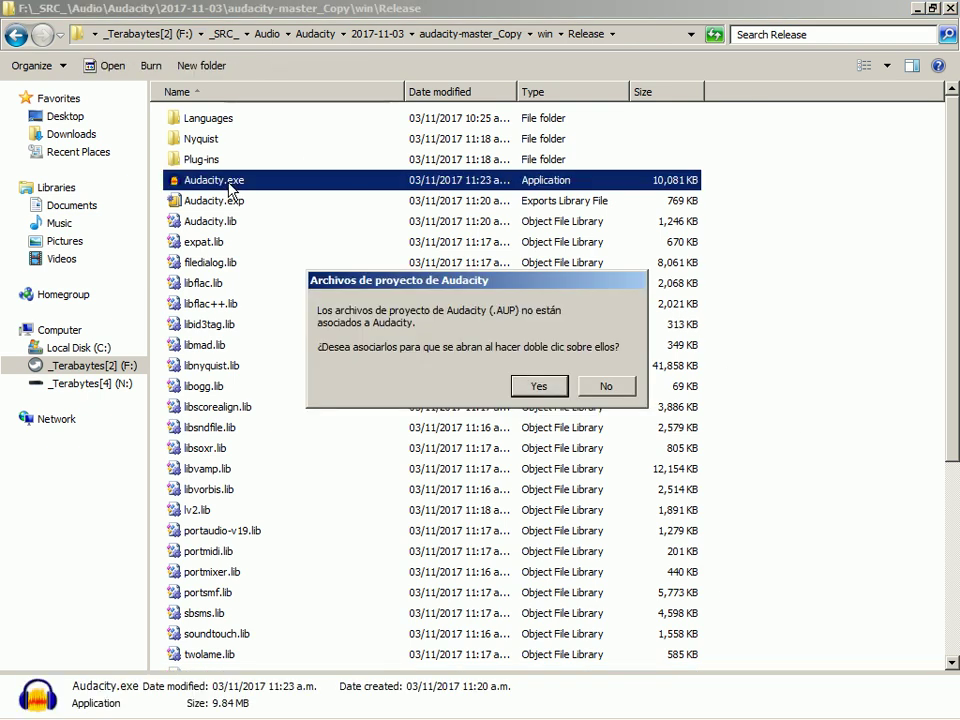
left_click(521, 388)
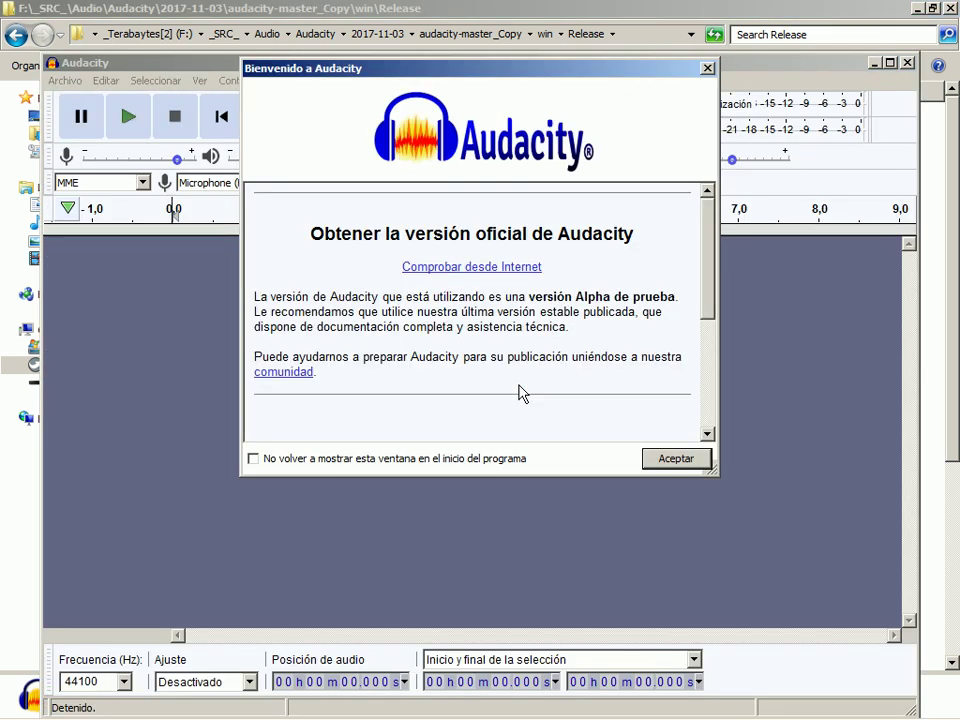
key("Return")
key("alt+F4")
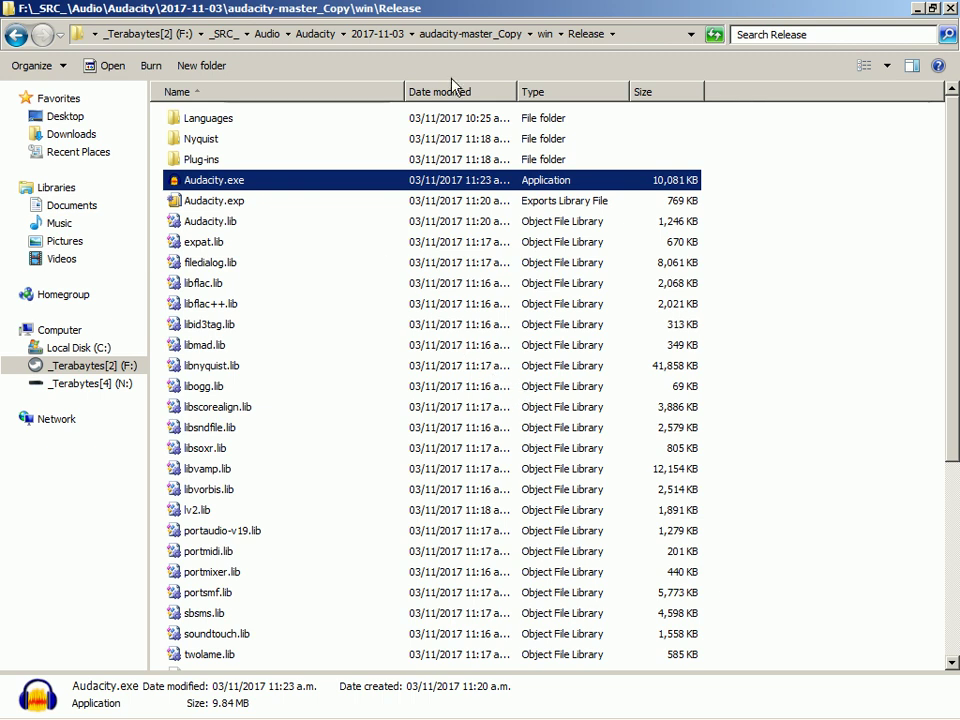
Go up to the Audio folder and open Encoders\LAME\3.99.5\lame-3.99.5_Copy
left_click(384, 35)
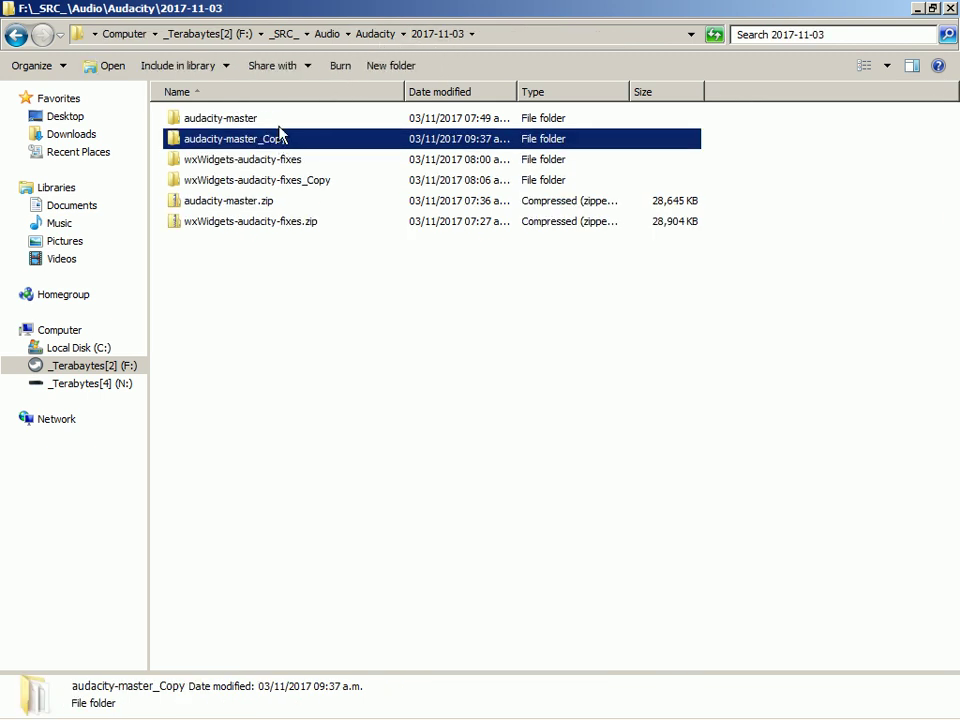
left_click(326, 34)
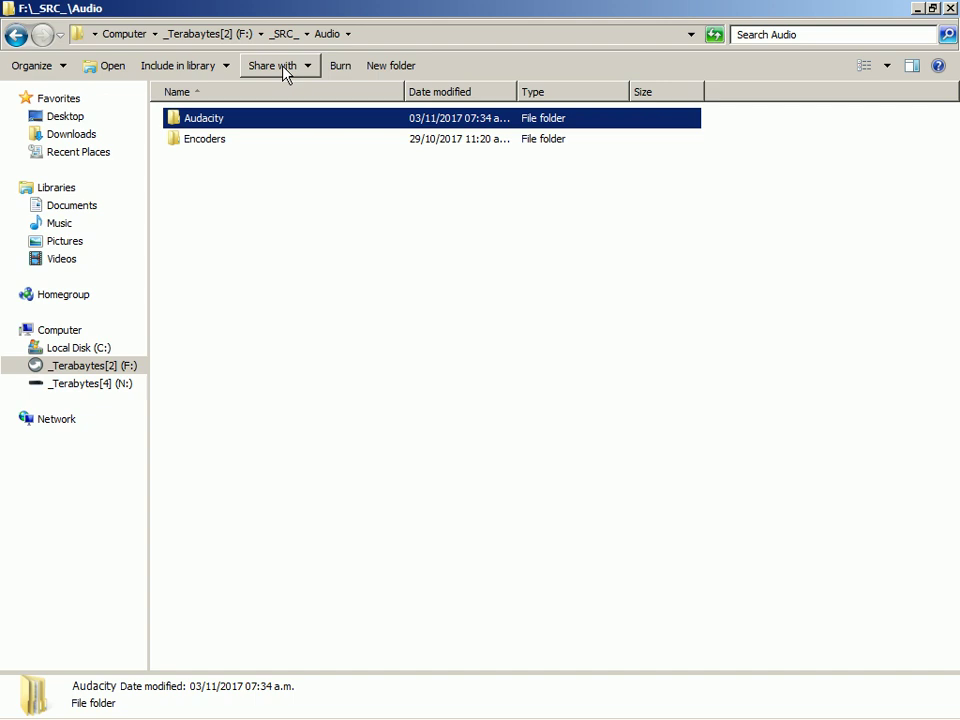
double_click(247, 138)
key("Down")
key("Return")
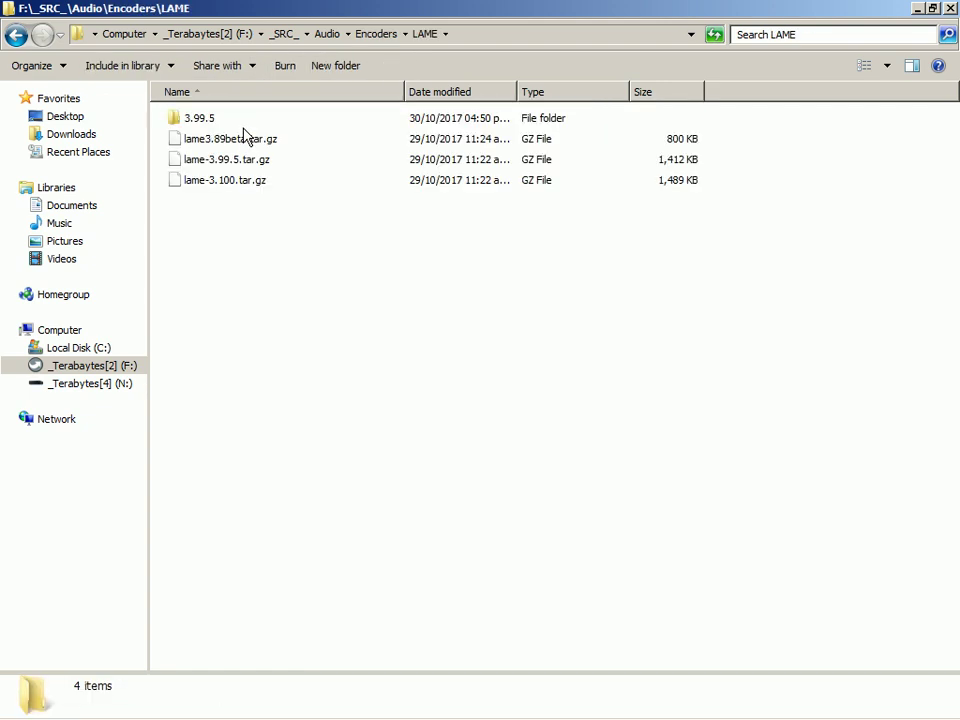
double_click(244, 121)
double_click(247, 139)
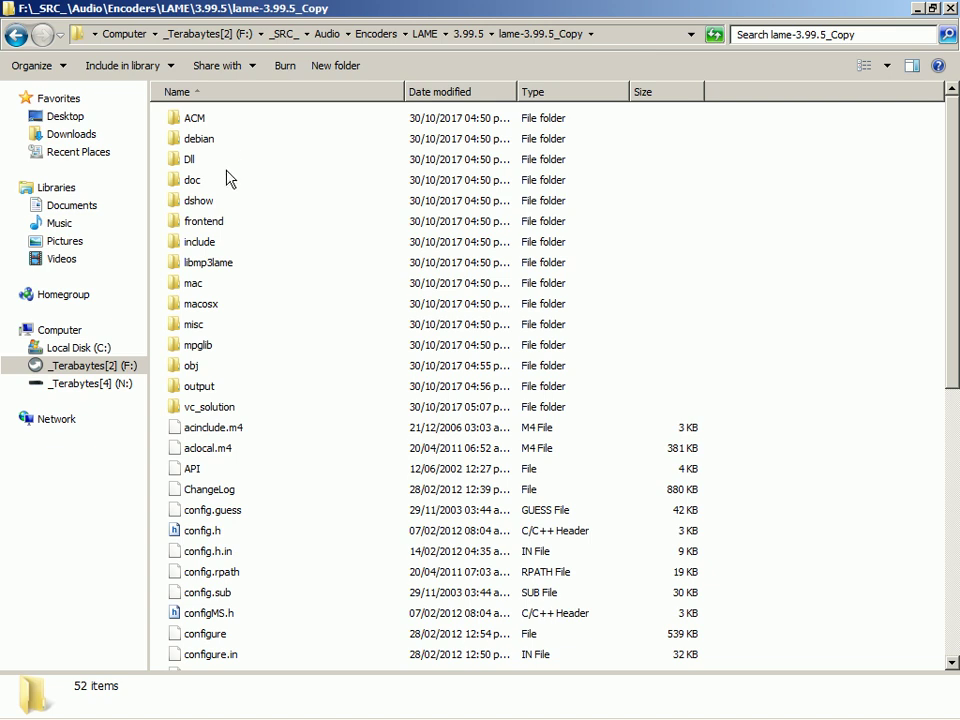
Check the contents of the Dll subfolder, go back and open the libmp3lame subfolder
double_click(227, 158)
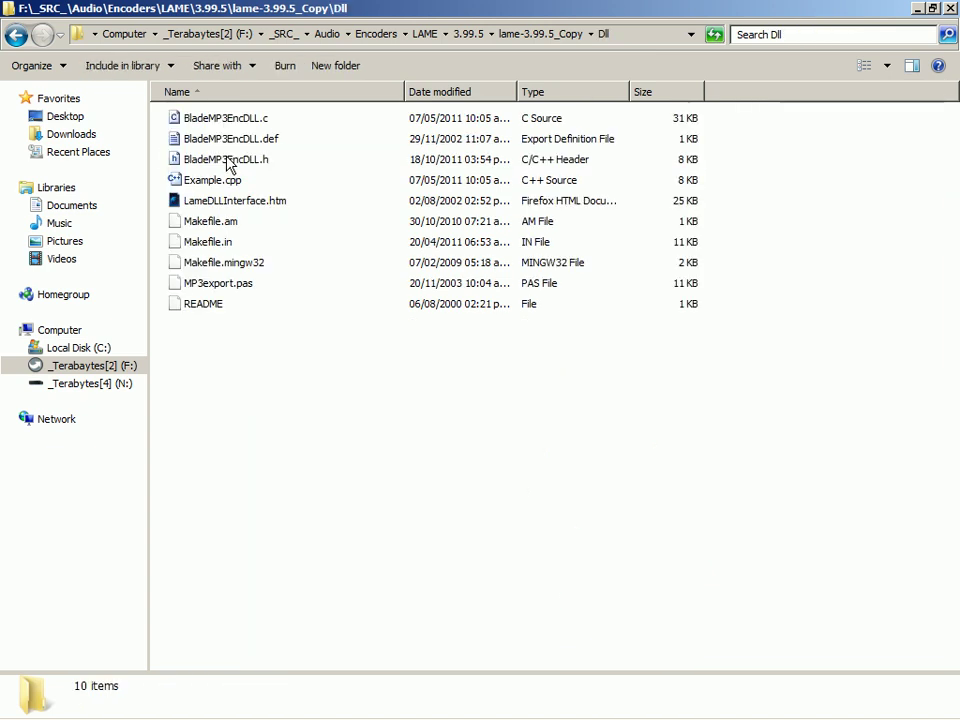
key("BackSpace")
key("Down")
key("Down")
key("Down")
key("Down")
key("Down")
key("Down")
key("Up")
key("Return")
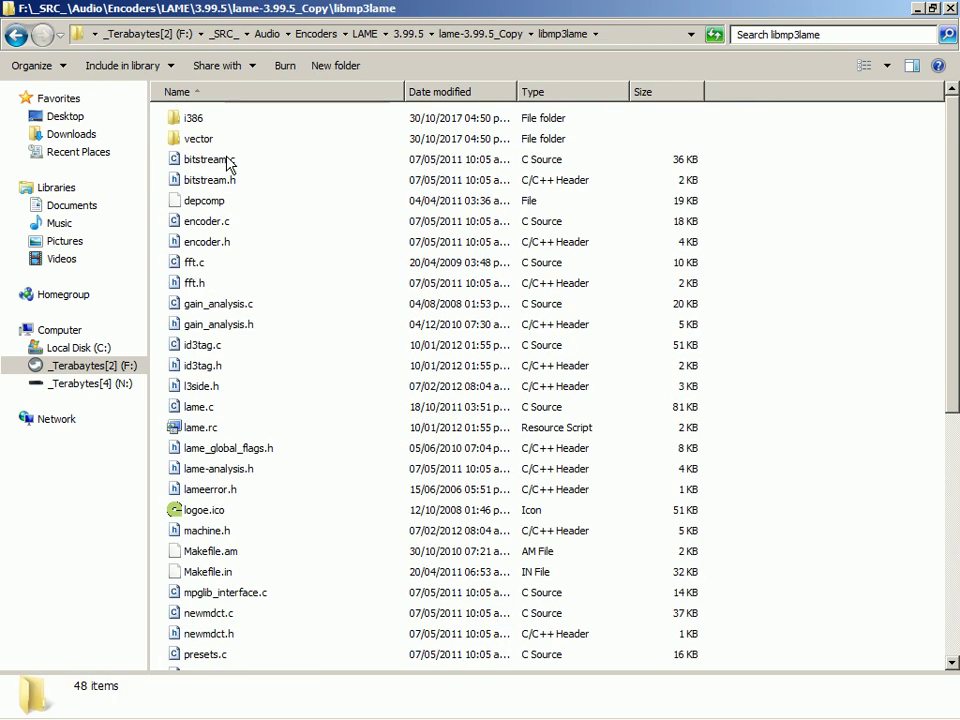
Examine the libmp3lame file list through to its end and return to its first entry
key("Down")
key("Down")
key("Down")
key("Down")
key("Down")
key("Down")
key("Down")
key("Down")
key("Down")
key("Down")
key("Down")
key("Down")
key("Down")
key("Down")
key("Down")
key("Down")
key("Down")
key("Down")
key("Down")
key("Down")
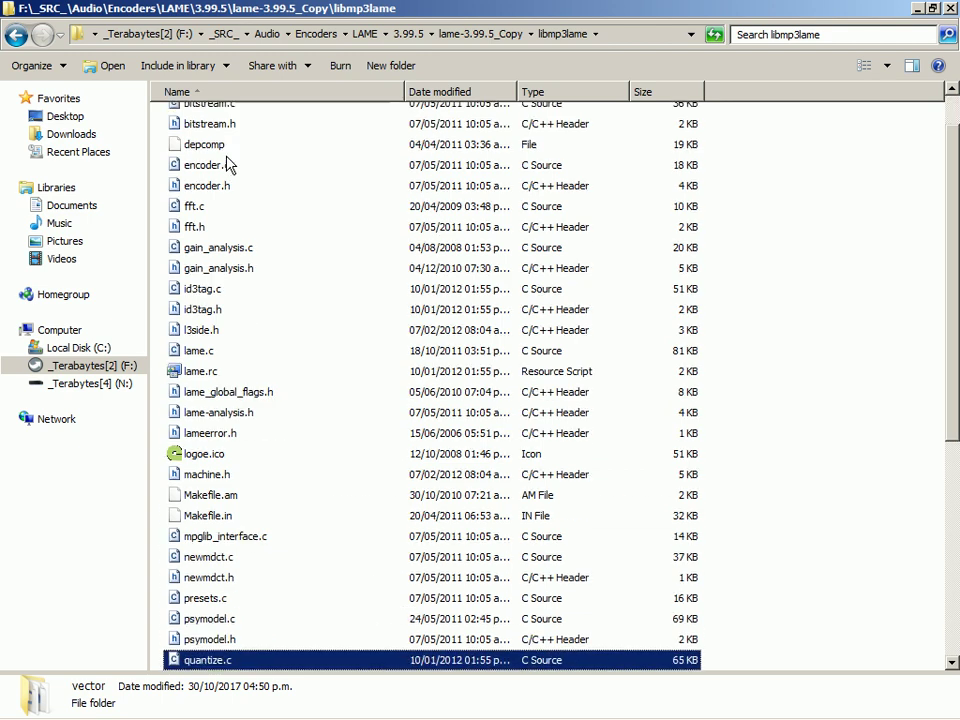
key("End")
key("Home")
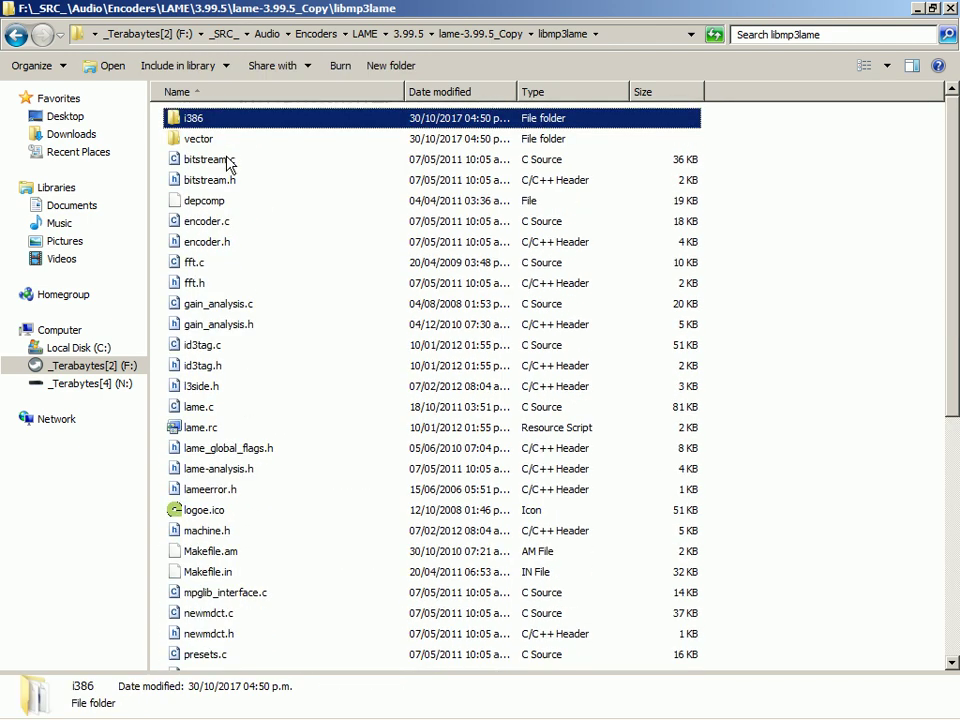
Check the i386 subfolder of libmp3lame and return to the lame-3.99.5_Copy folder
key("BackSpace")
key("Return")
key("Down")
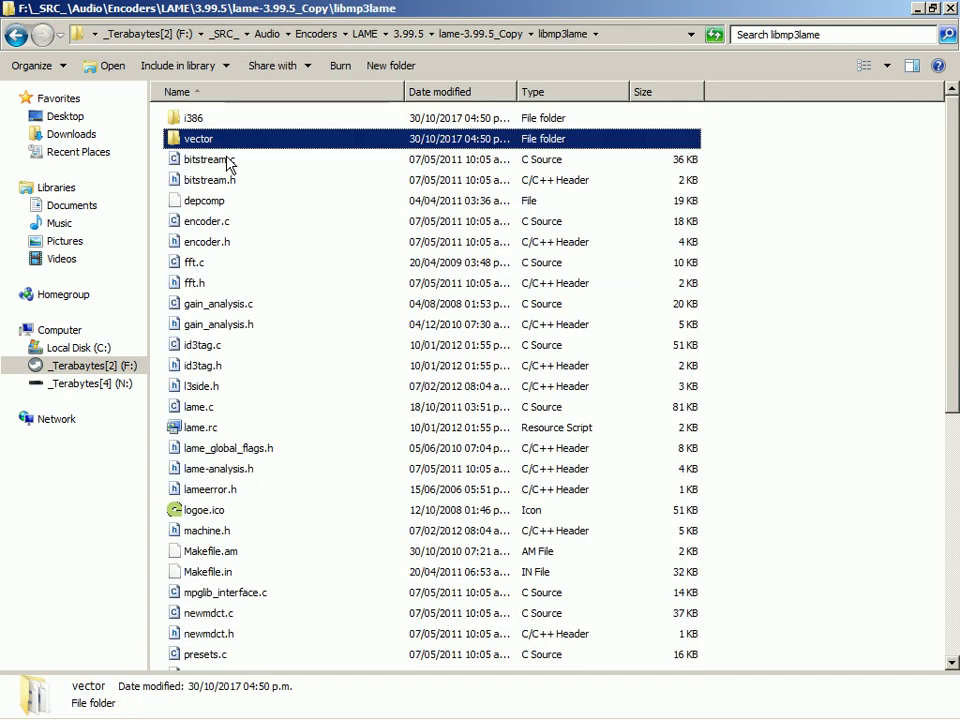
key("Up")
key("Return")
key("BackSpace")
key("BackSpace")
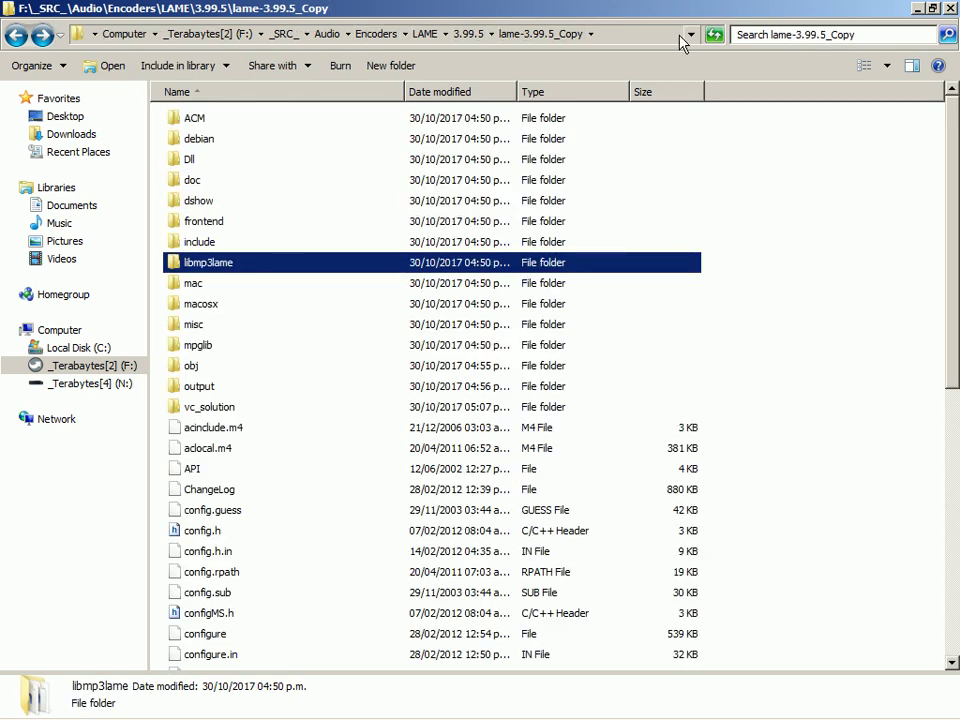
Search lame-3.99.5_Copy for "dll" and locate lame_enc.dll and libmp3lame.dll among the results
left_click(762, 35)
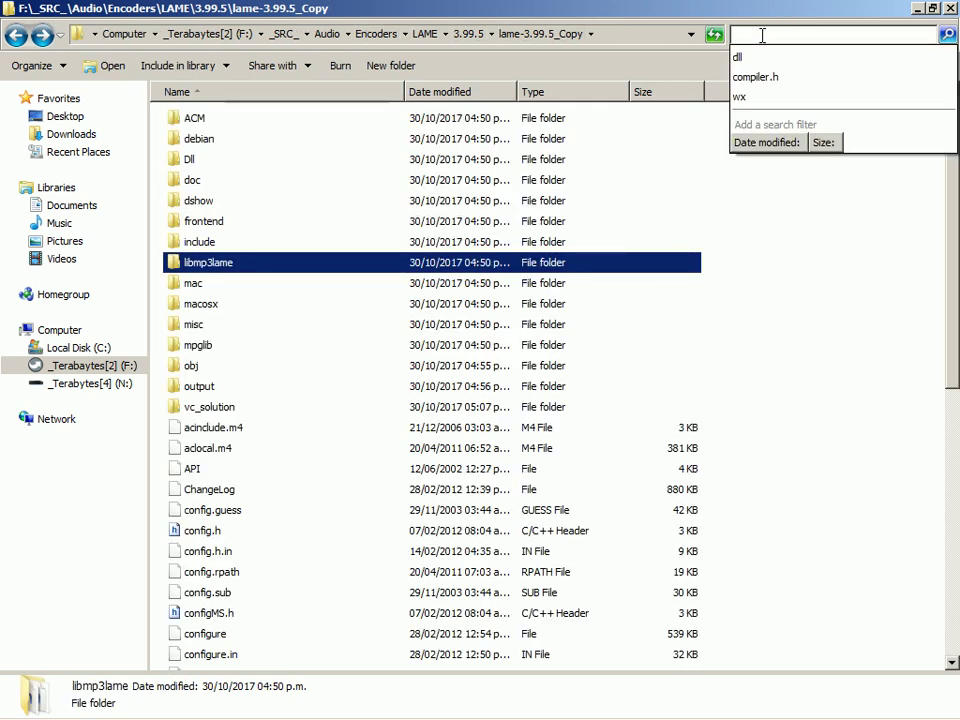
type("dll")
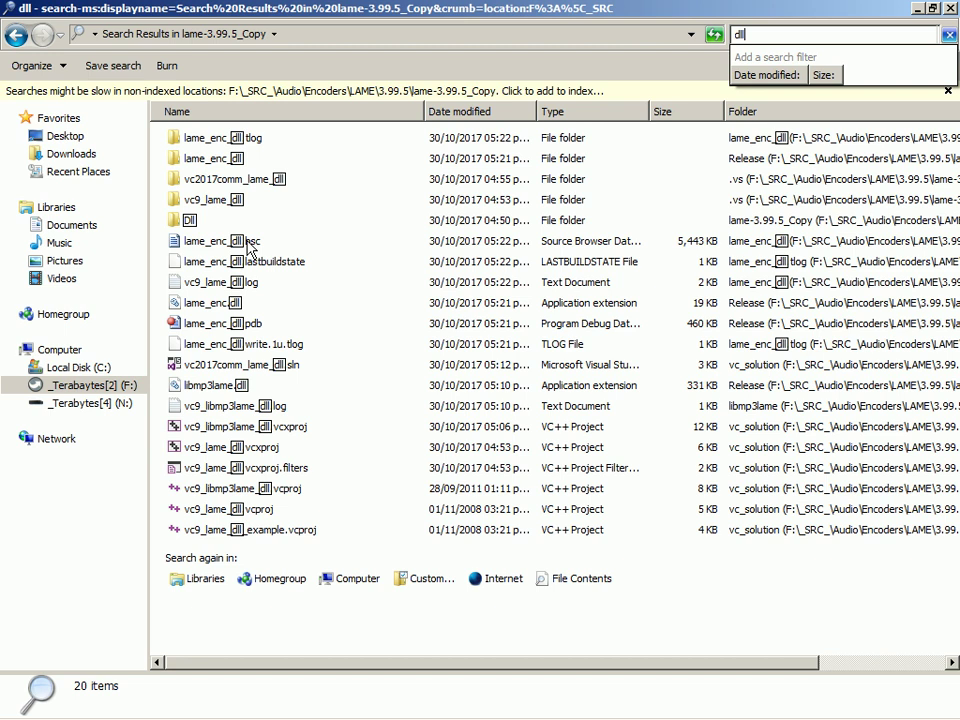
left_click(193, 308)
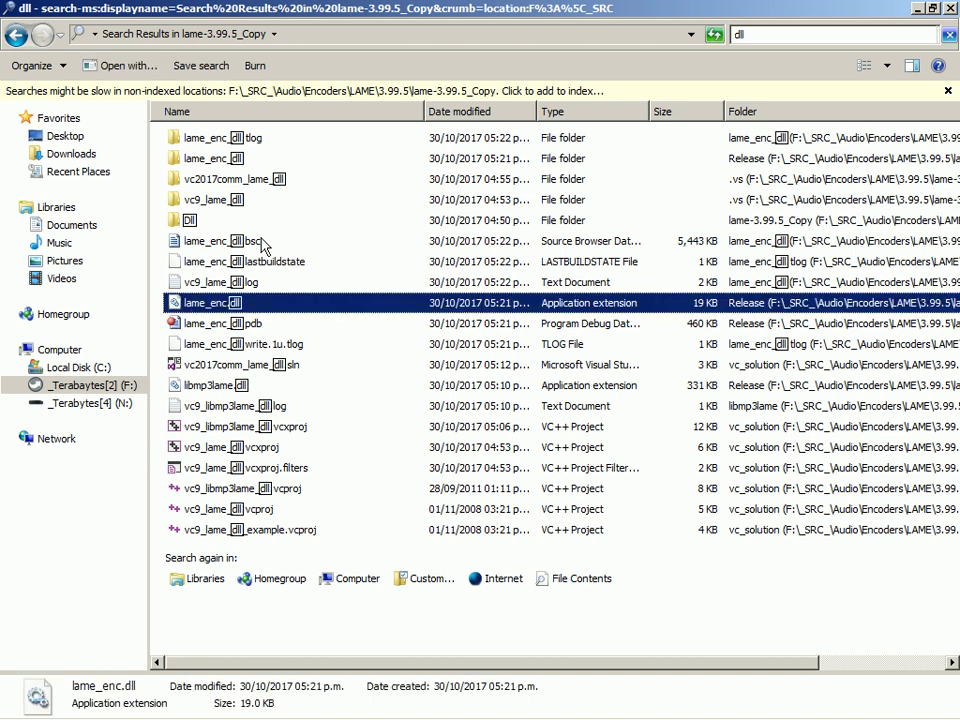
key("Down")
key("Down")
key("Down")
key("Down")
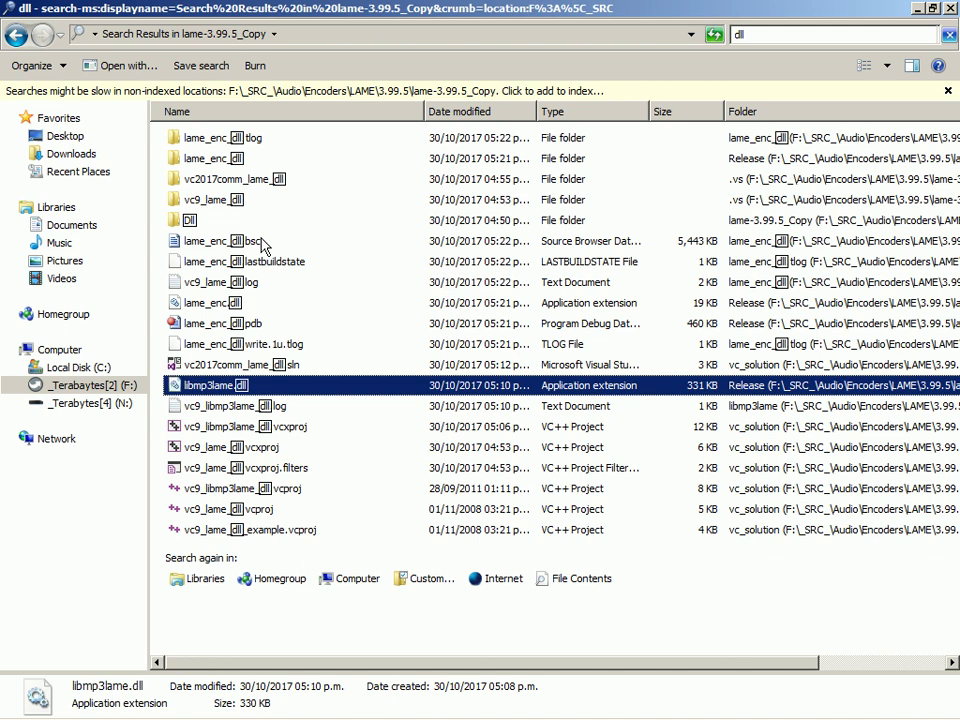
Go from the LAME search results to the Release folder under Audacity\2017-11-03\audacity-master_Copy\win
left_click(16, 35)
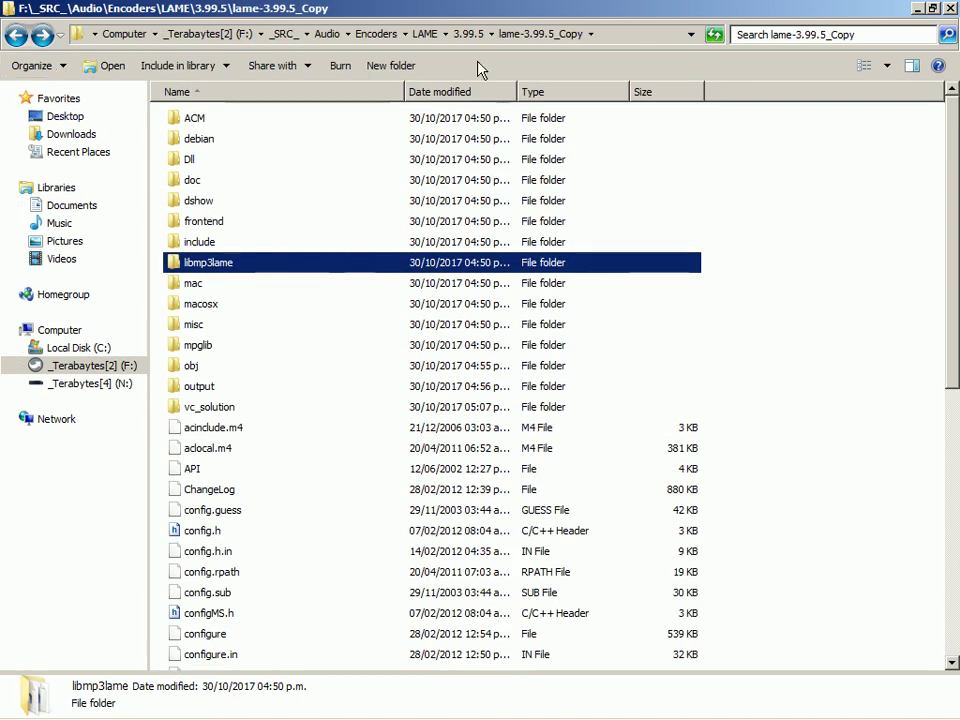
left_click(330, 34)
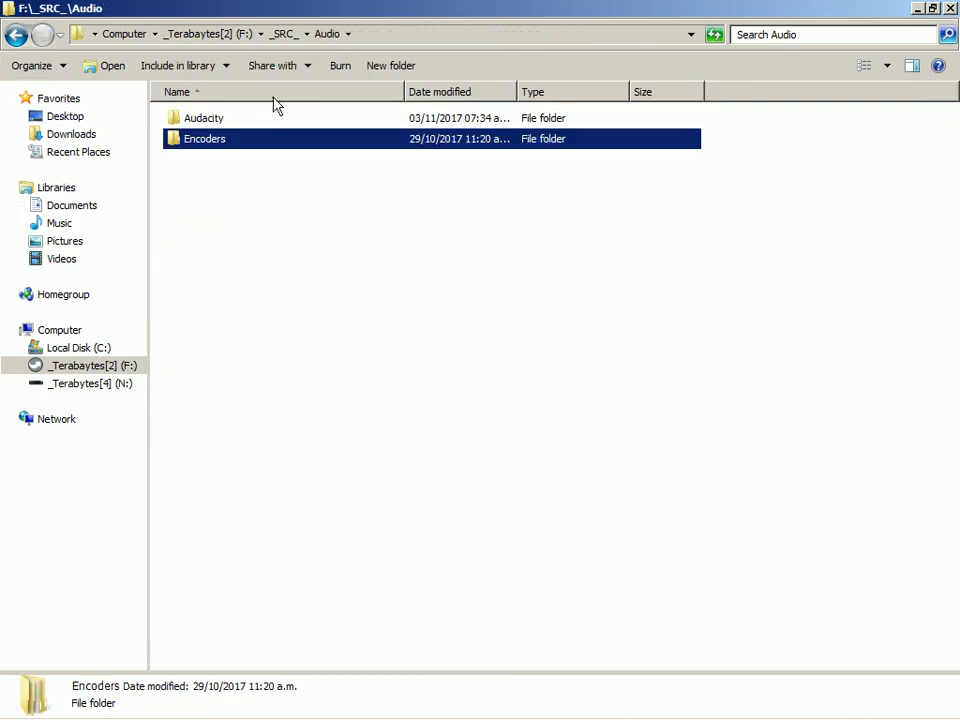
left_click(274, 111)
double_click(277, 121)
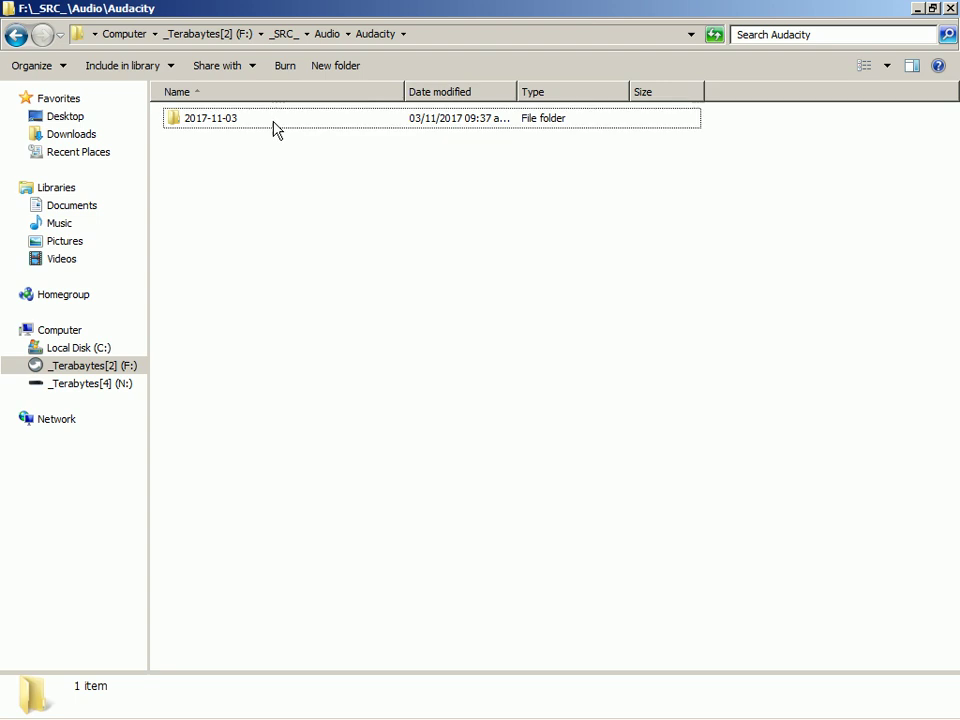
double_click(274, 121)
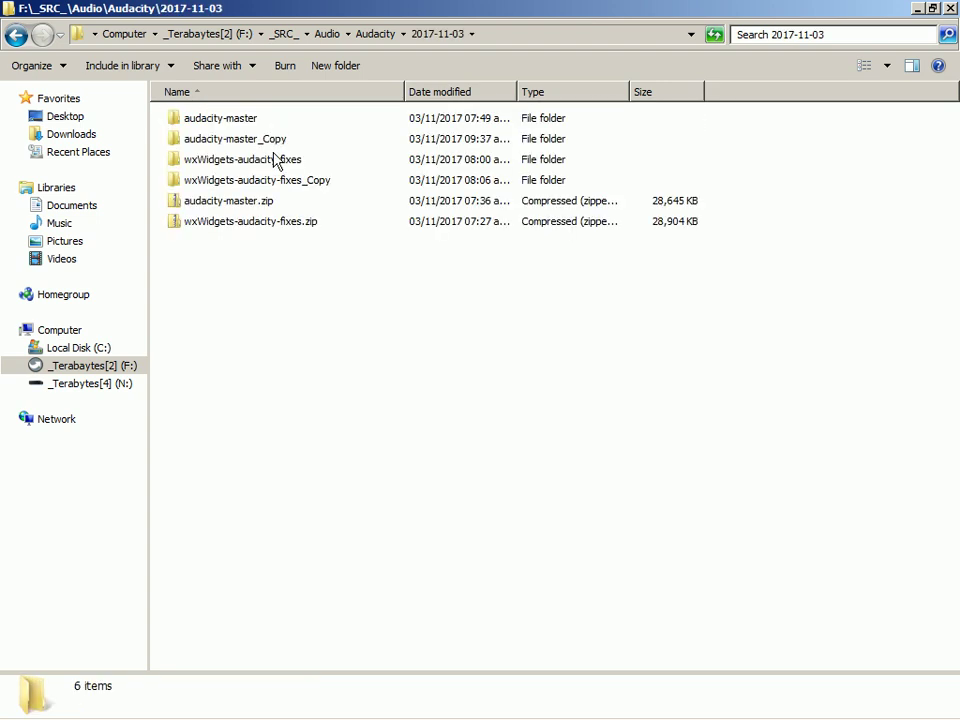
double_click(275, 141)
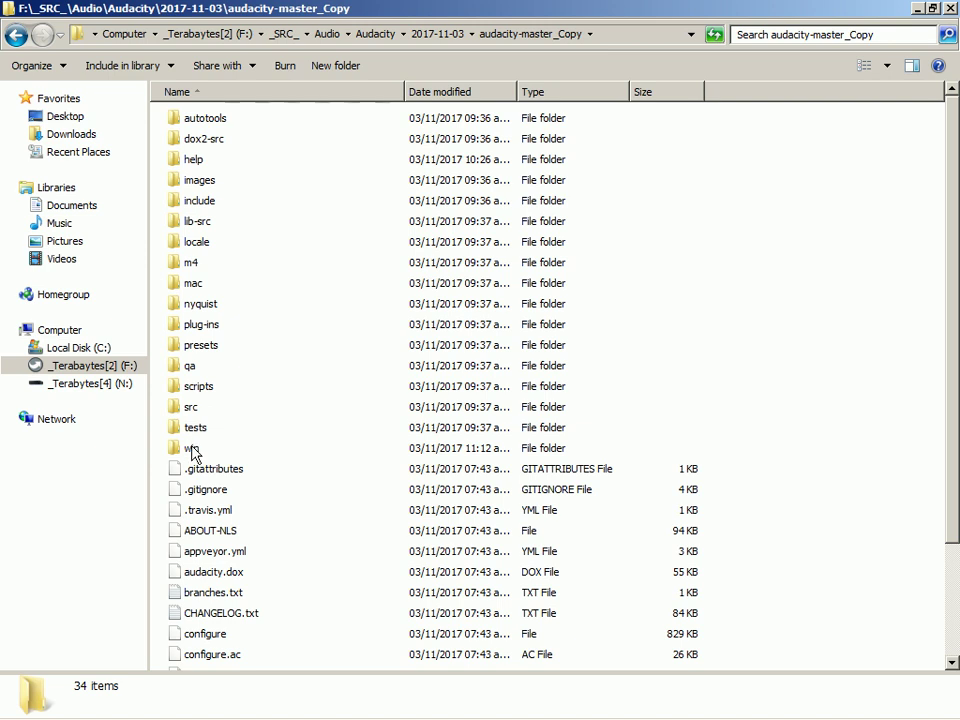
double_click(191, 448)
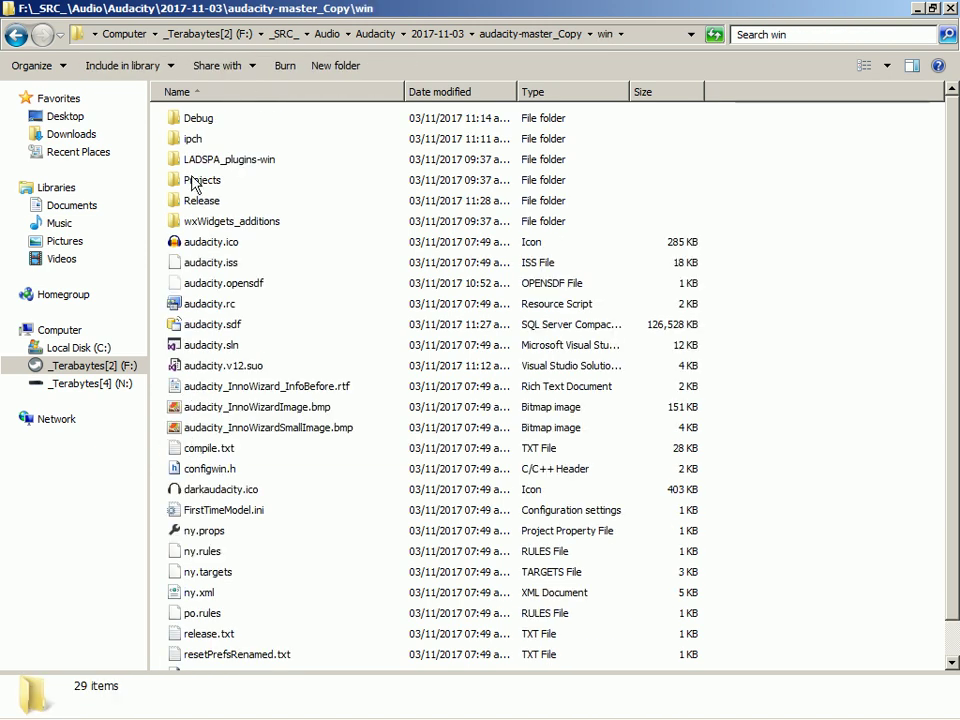
double_click(200, 200)
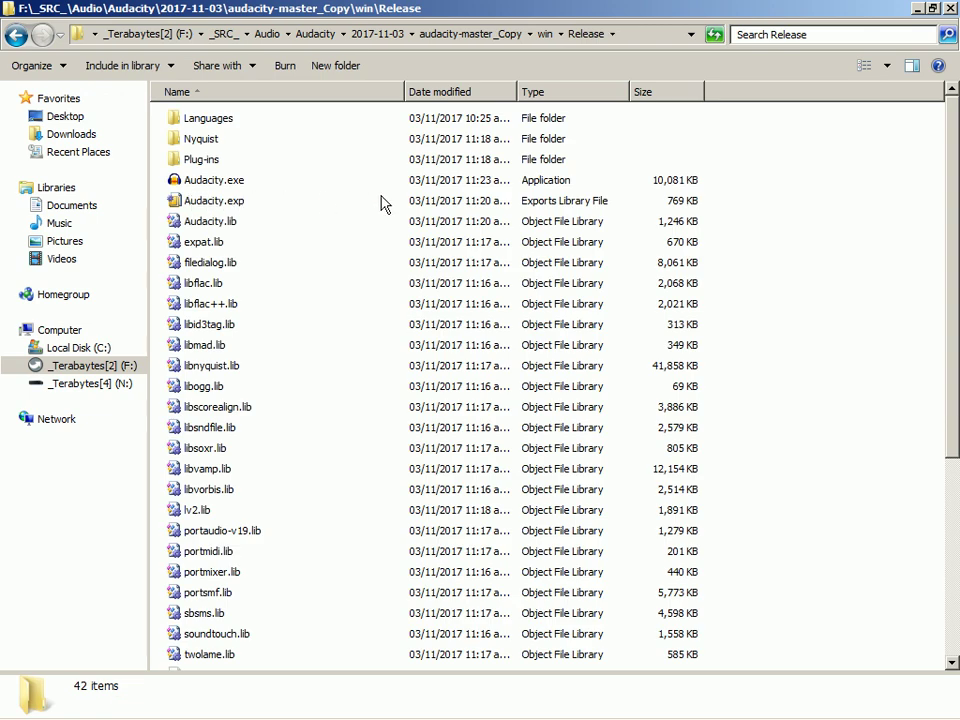
Paste the copied libmp3lame.dll into the Release folder and rename it to lame_enc.dll
right_click(785, 200)
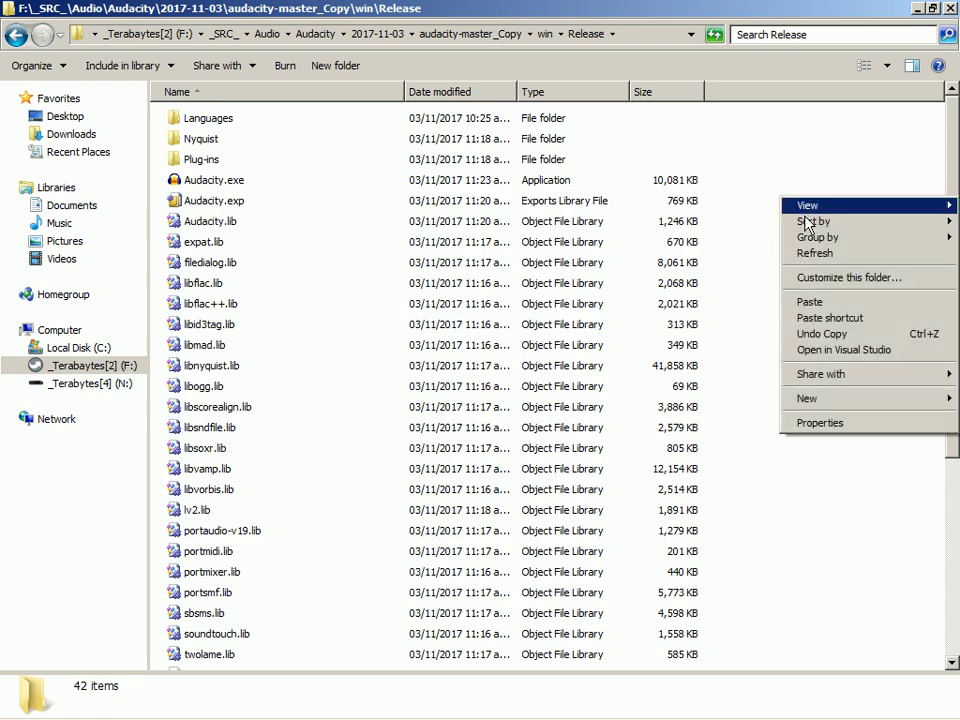
left_click(810, 302)
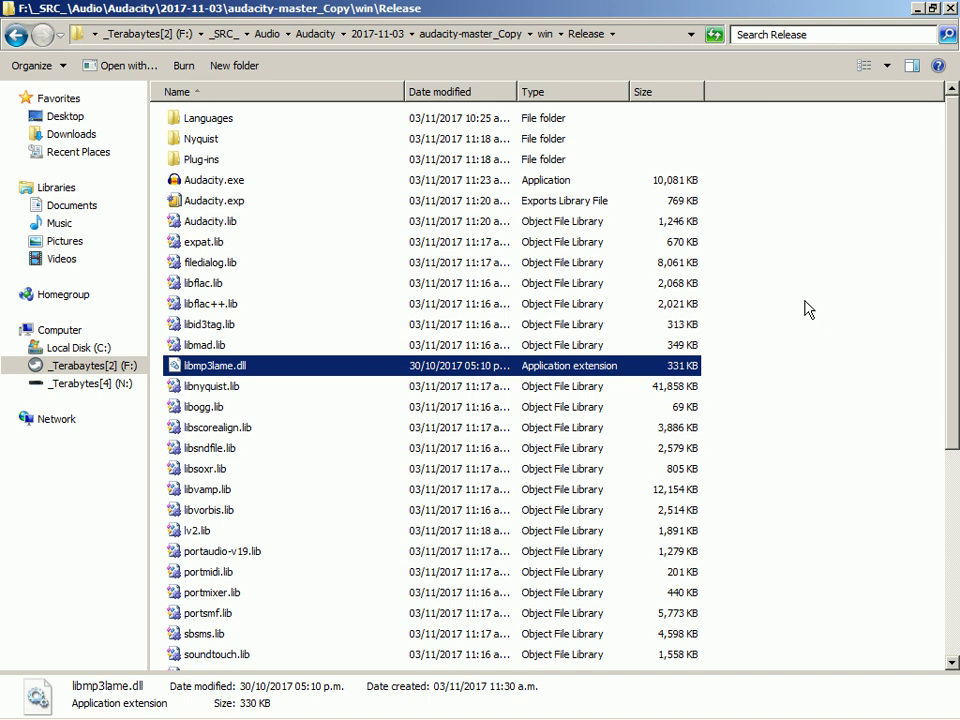
key("F2")
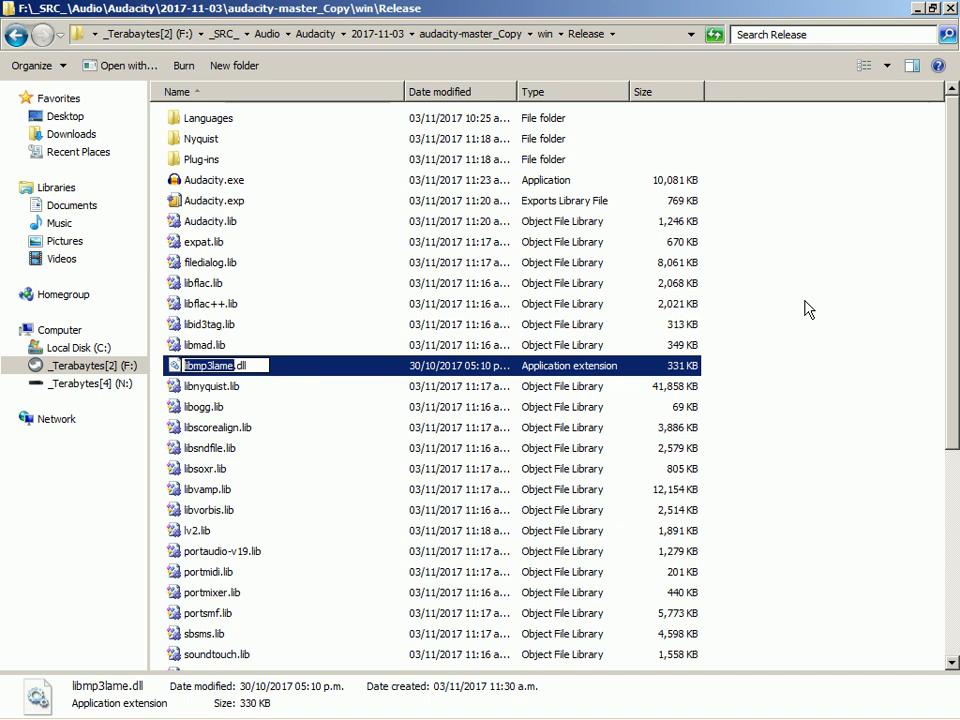
type("lame_enc")
key("Return")
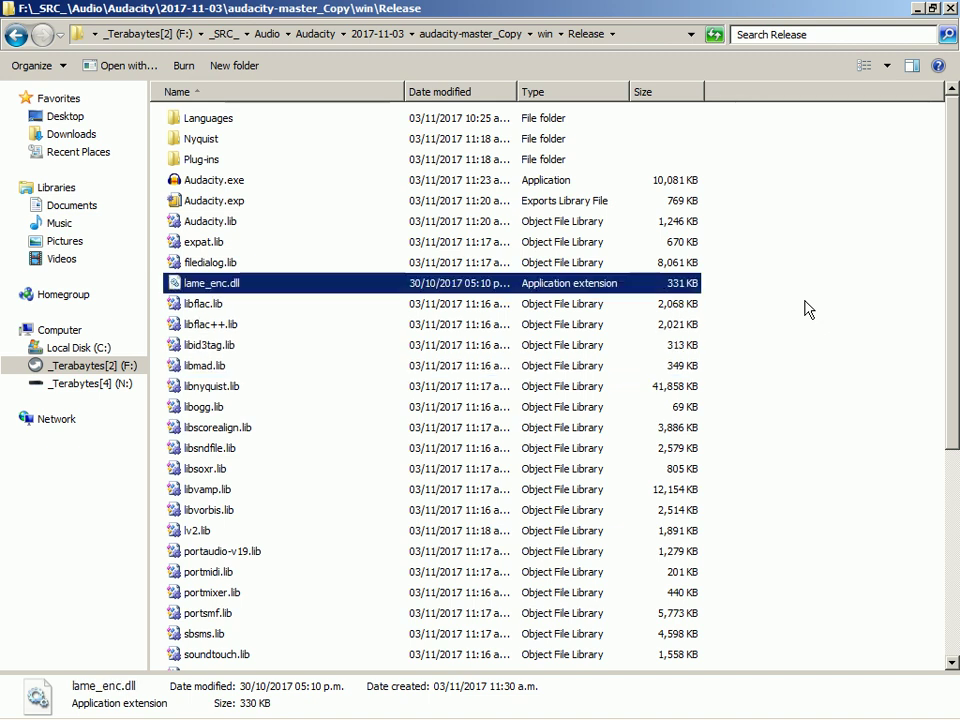
Check the Plug-ins, Nyquist and Languages subfolders of Release and go back up to audacity-master_Copy
key("Up")
key("Up")
key("Up")
key("Up")
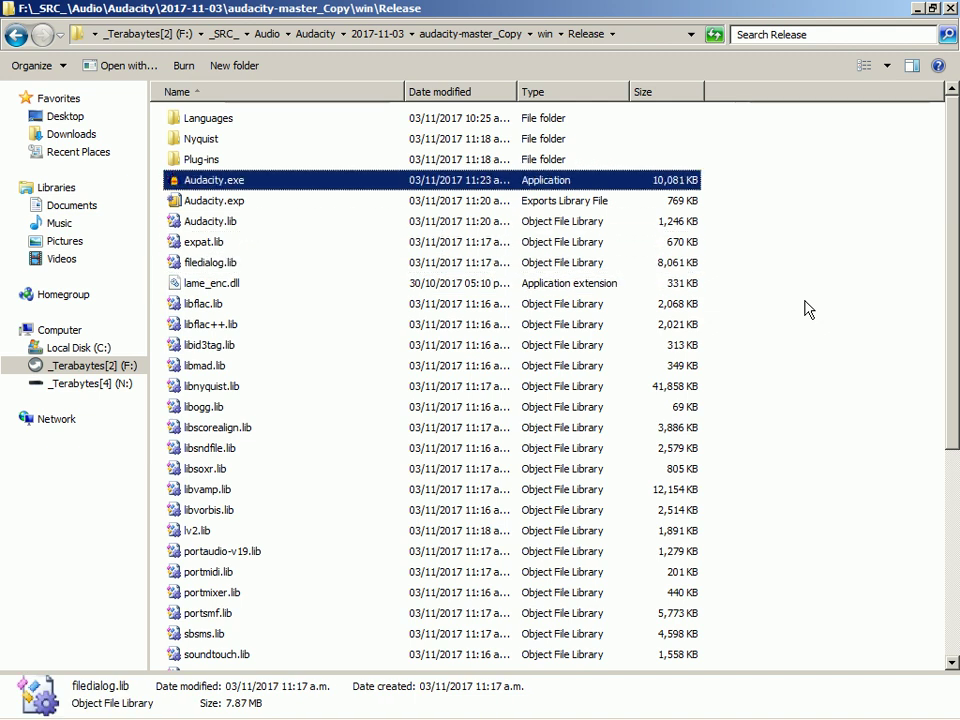
key("Up")
key("Up")
key("Return")
key("BackSpace")
key("Up")
key("Return")
key("BackSpace")
key("Up")
key("Return")
key("BackSpace")
key("BackSpace")
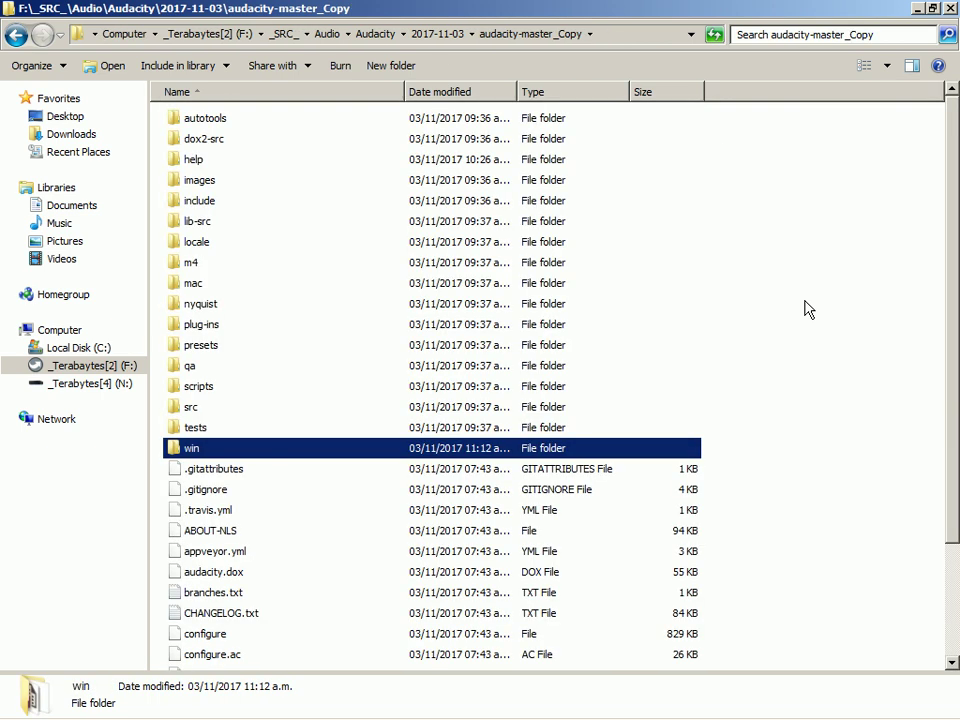
Open the mw2html_audacity folder inside the scripts folder of audacity-master_Copy
key("Up")
key("Up")
key("Up")
key("Up")
key("Up")
key("Up")
key("Up")
key("Up")
key("Up")
key("Up")
key("Up")
key("Up")
key("Up")
key("Up")
key("Up")
key("Up")
key("Down")
key("Down")
key("Down")
key("Down")
key("Down")
key("Down")
key("Down")
key("Down")
key("Down")
key("Down")
key("Down")
key("Down")
key("Down")
key("Down")
key("Up")
key("Return")
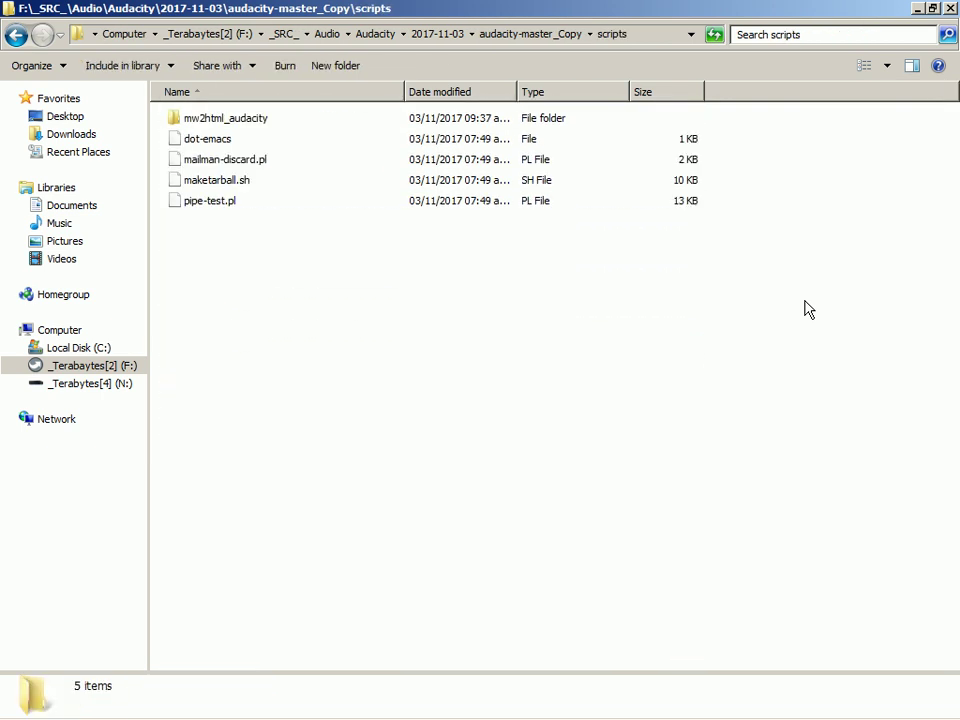
key("Return")
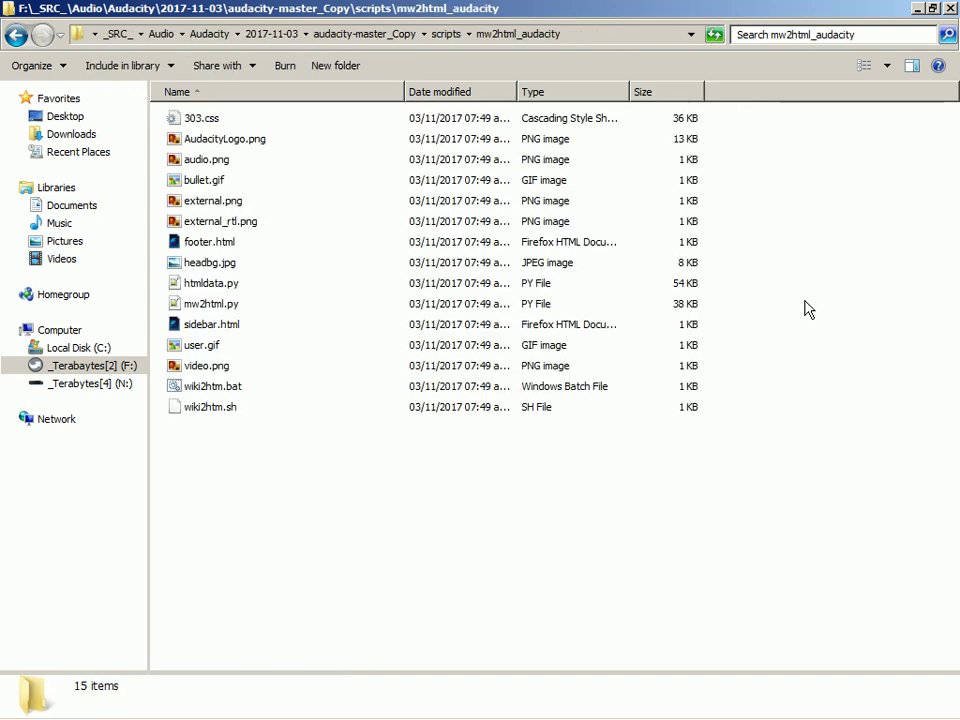
Run the wiki2htm.bat batch file from the mw2html_audacity folder
key("Down")
key("Down")
key("Down")
key("End")
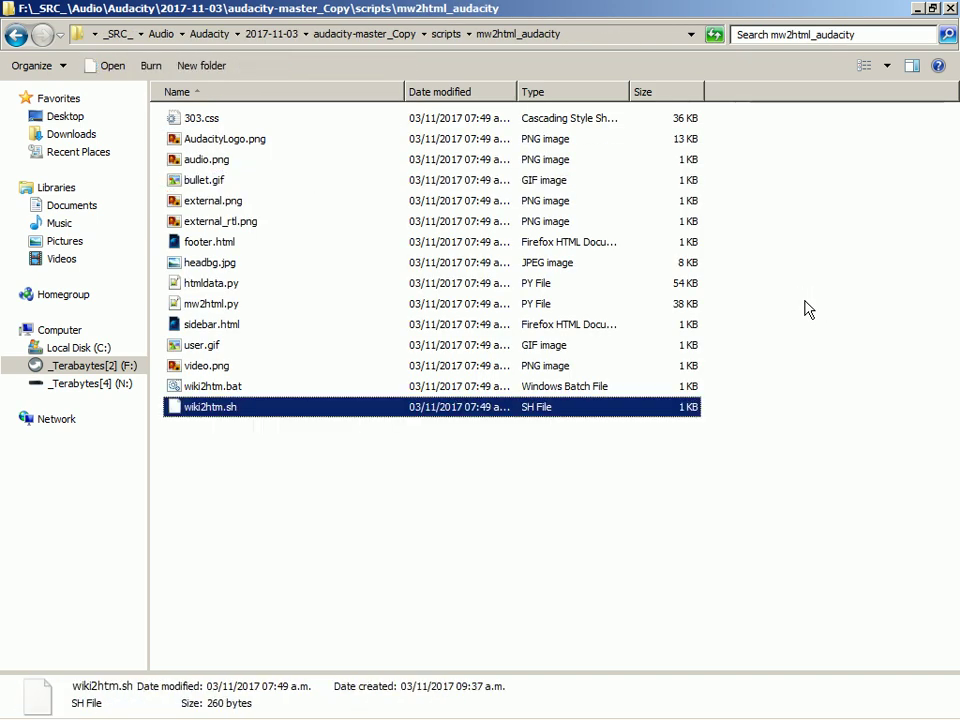
key("Up")
key("Return")
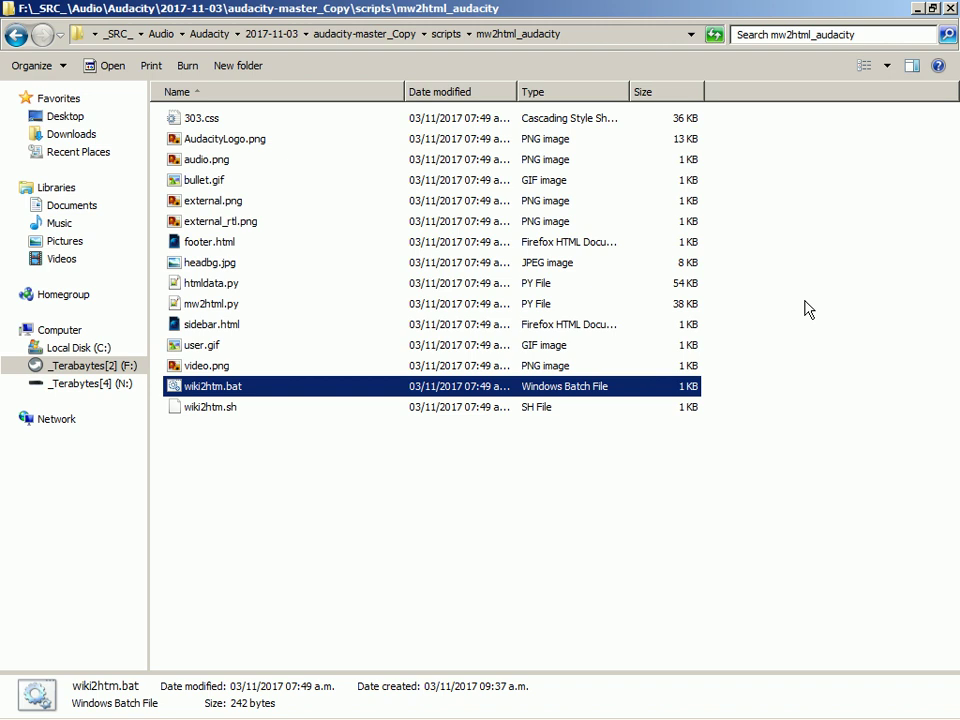
Edit wiki2htm.bat to add a pause command on a new line at the end, save it and close the editor
key("Return")
key("Down")
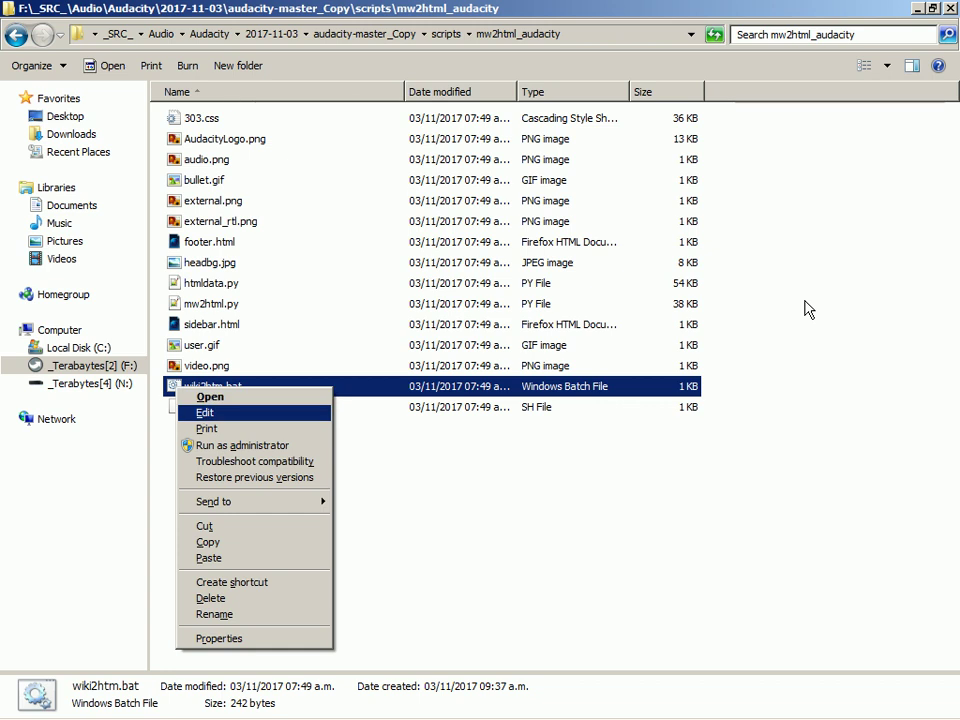
key("Return")
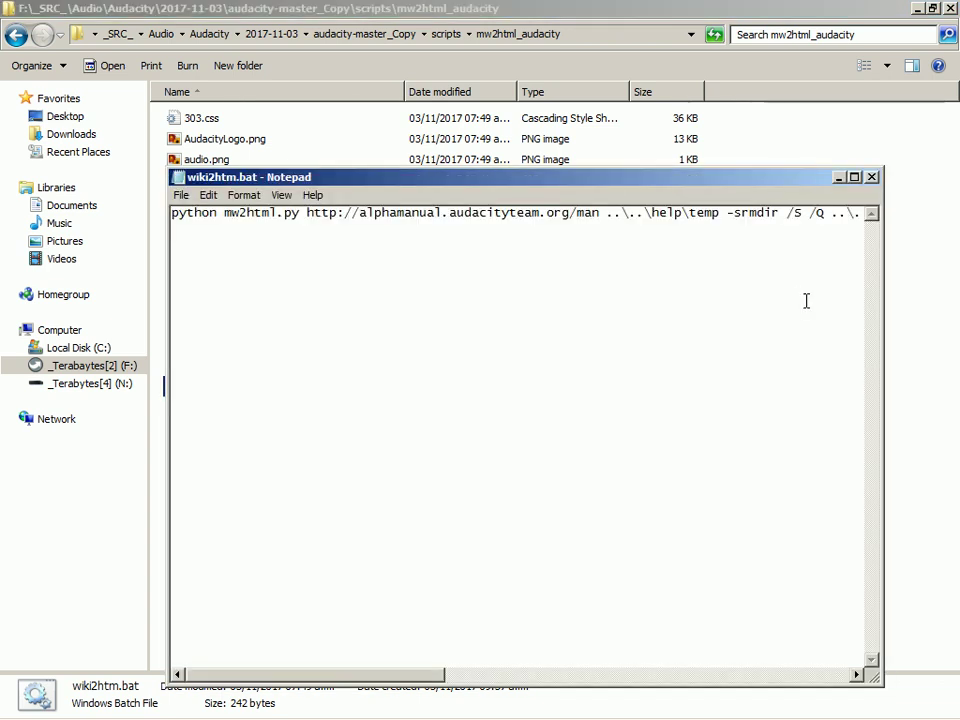
key("End")
key("Return")
type("pause")
key("Up")
key("End")
key("alt+F4")
key("n")
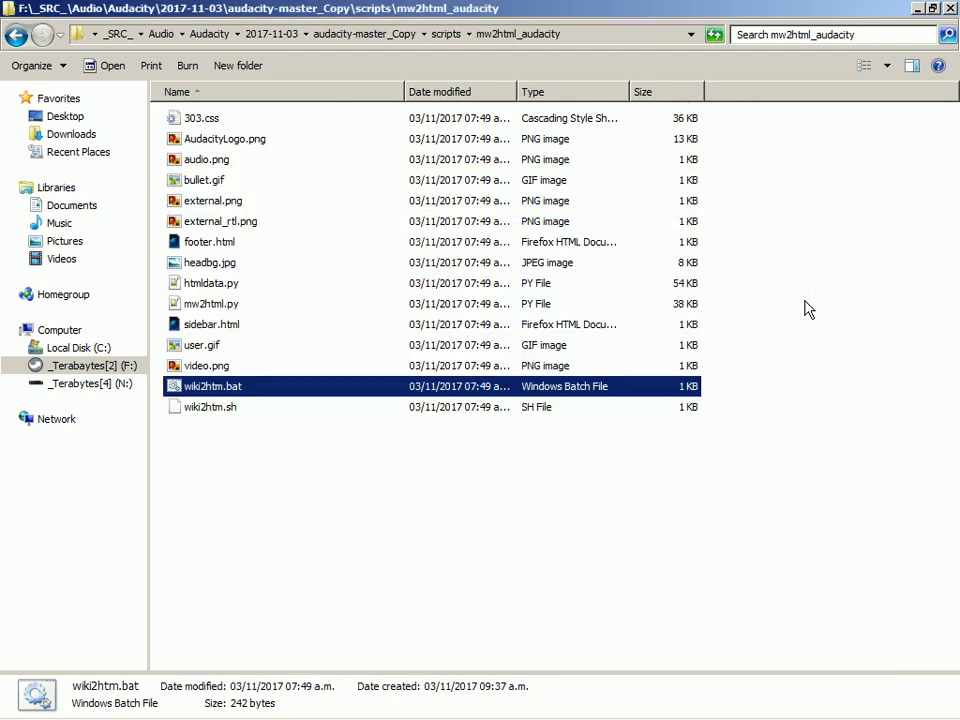
Run wiki2htm.bat again, review its console output from the python command onward and dismiss the console
key("Return")
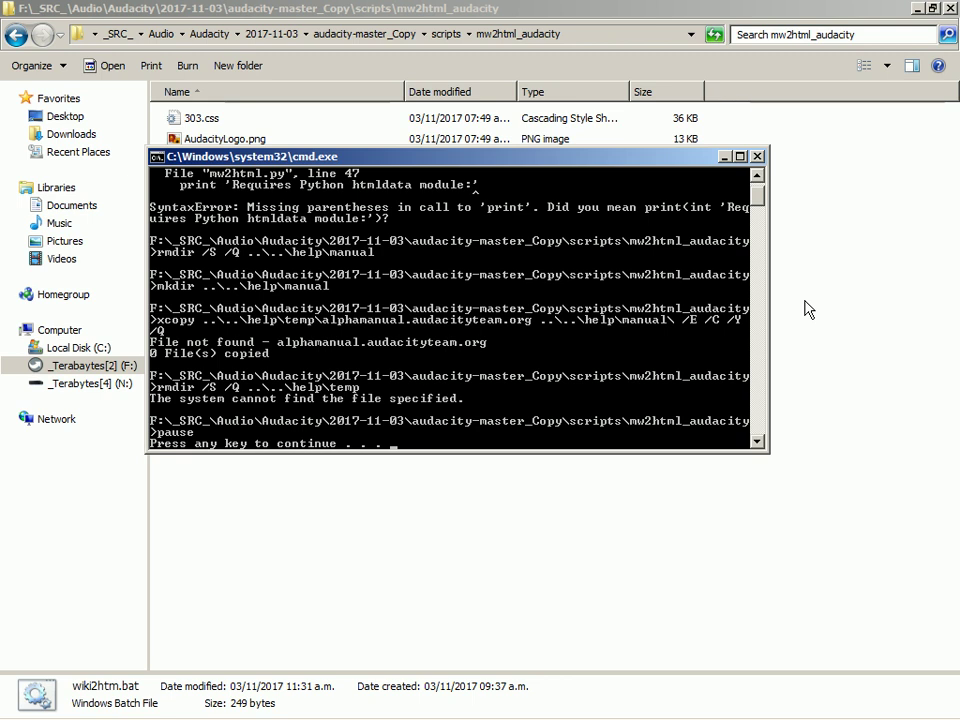
scroll(808, 310, "up", 1)
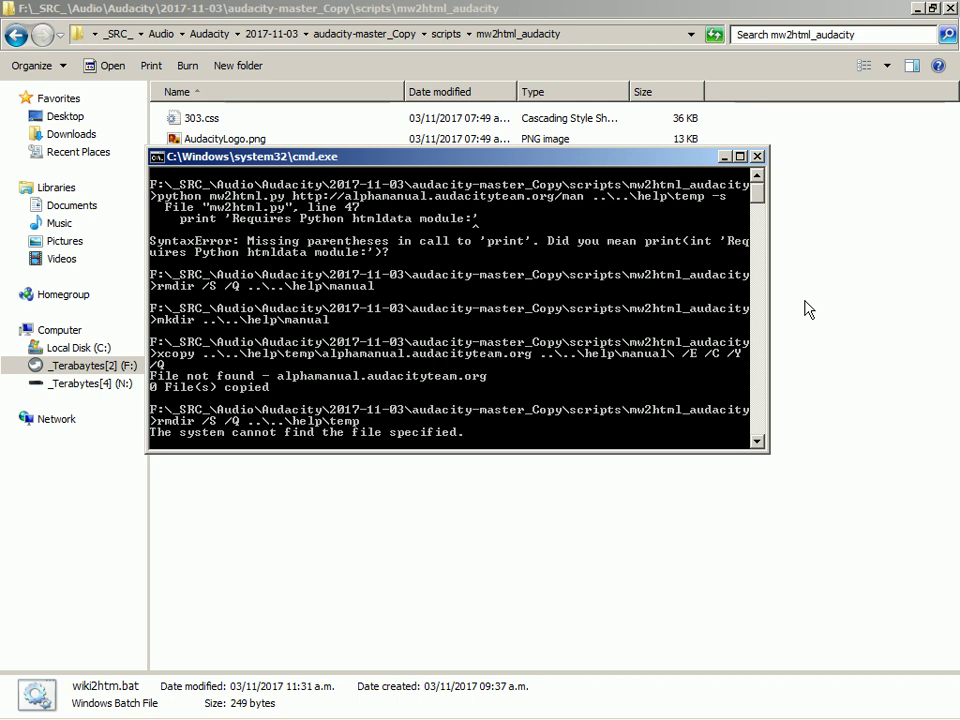
key("Return")
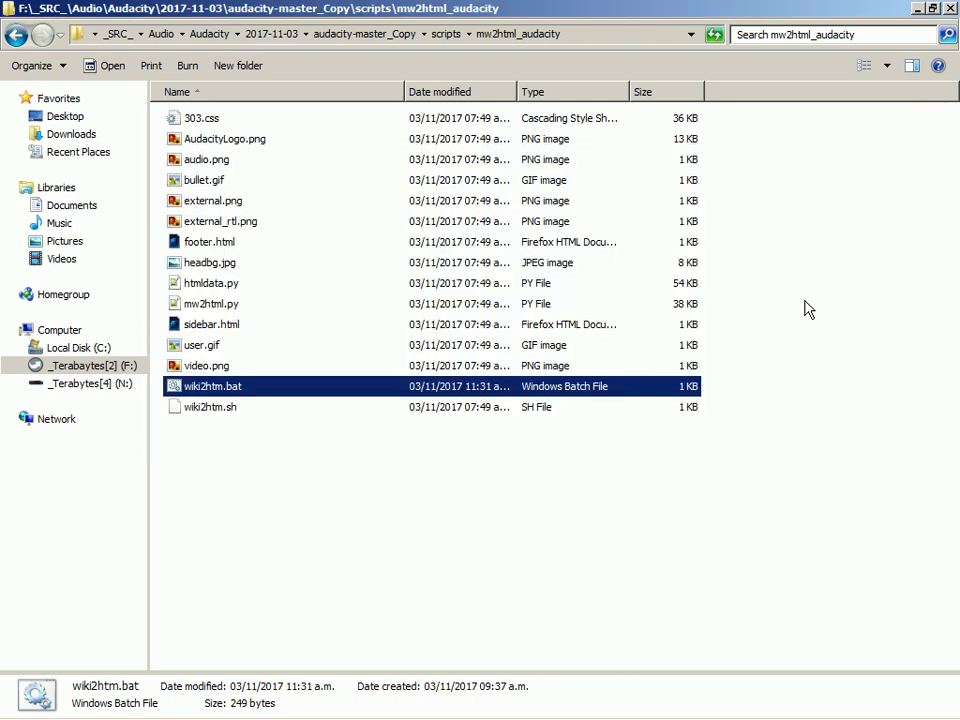
Switch to Firefox and search for "download python" in a new tab
key("alt+Tab")
key("alt+Tab")
key("alt+Tab")
key("alt+Tab")
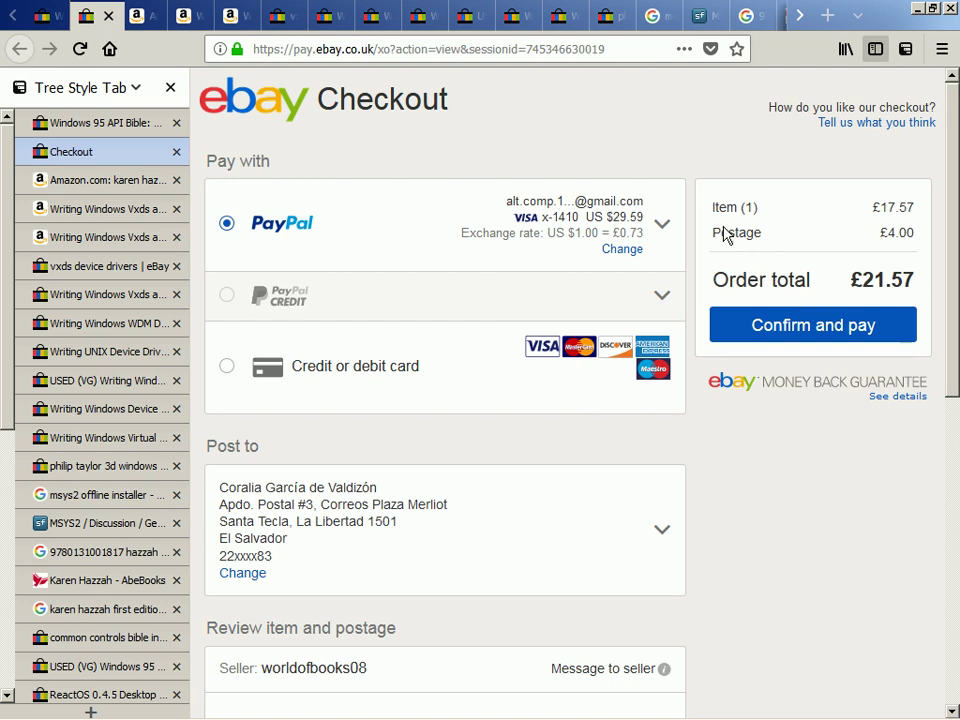
key("alt+Tab")
key("alt+Tab")
key("alt+Tab")
key("alt+Tab")
key("Escape")
key("alt+Tab")
key("alt+Tab")
key("Escape")
key("alt+Tab")
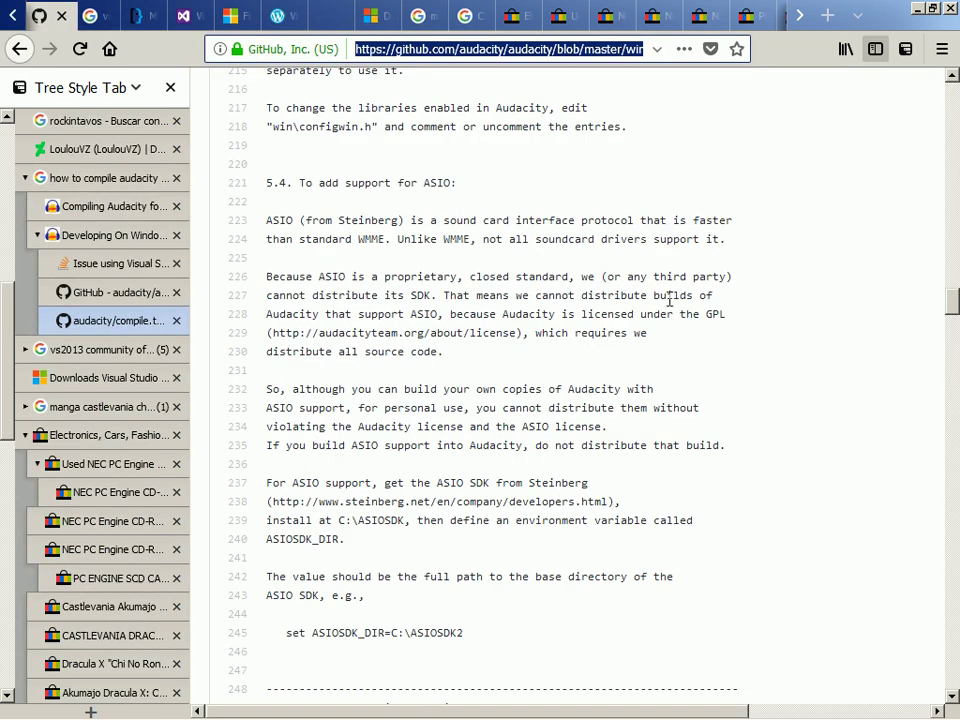
key("ctrl+t")
type("download")
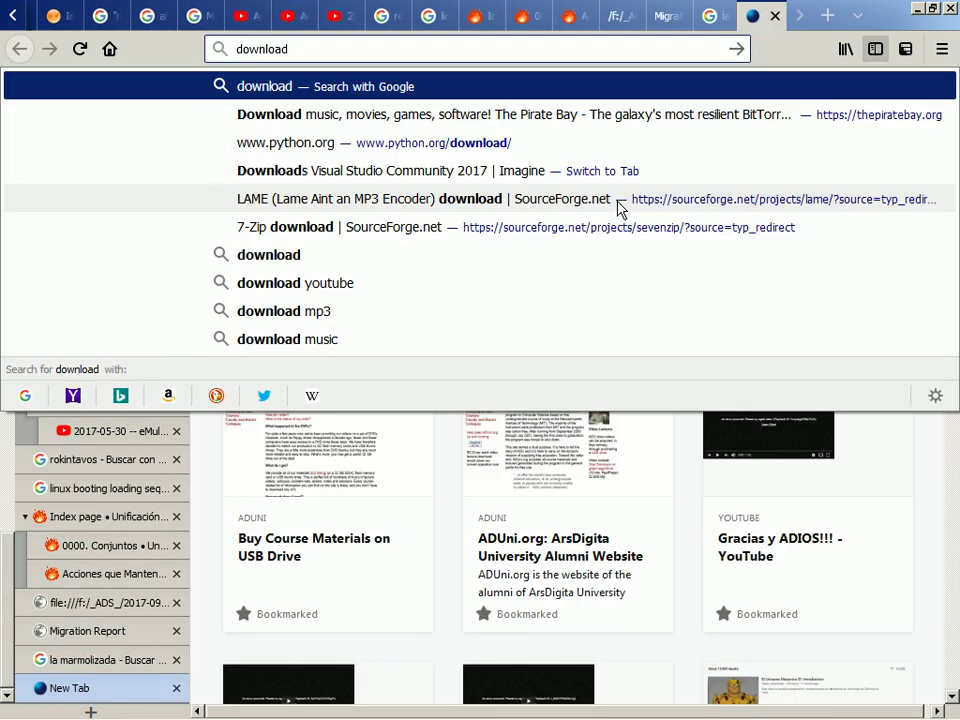
type(" python")
key("Return")
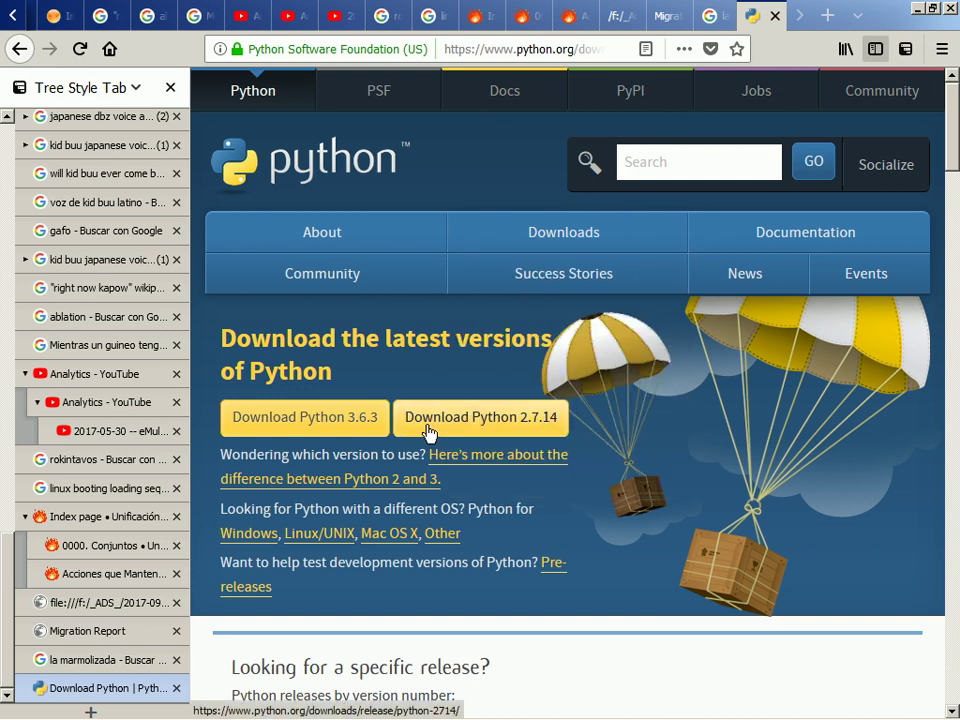
Open the Python 2.7.14 release page and look through its Files table for the Windows installers
left_click(428, 432)
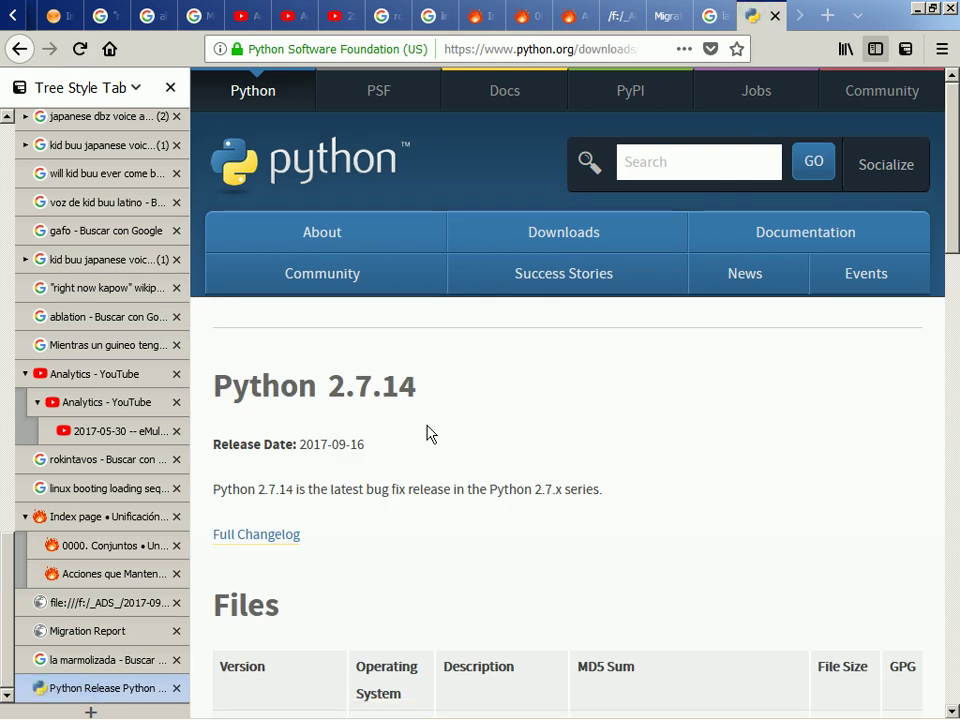
scroll(428, 432, "down", 3)
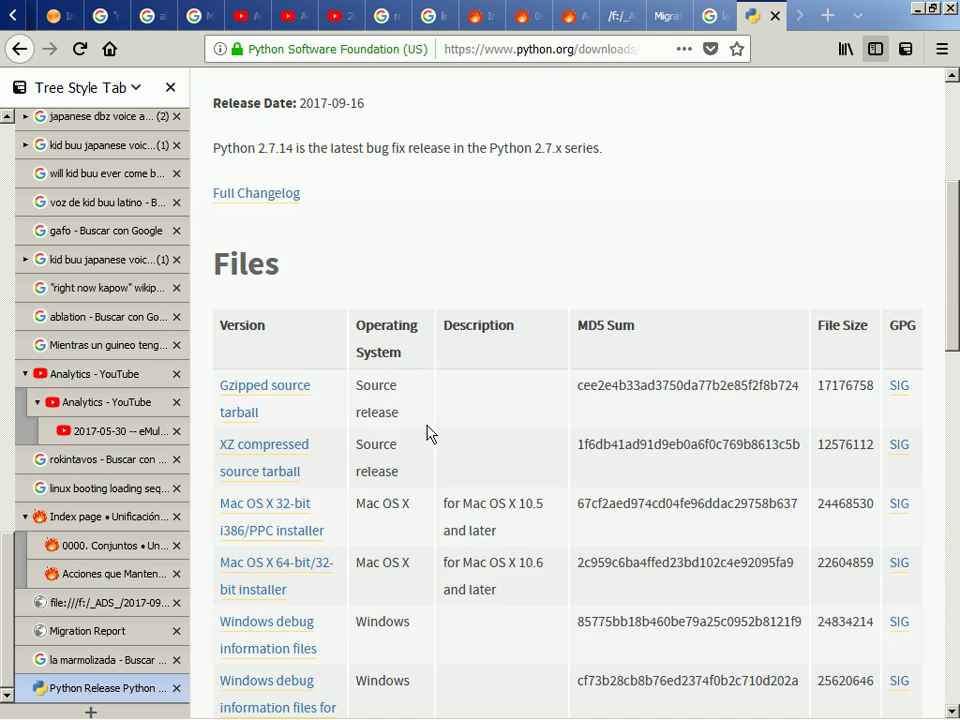
scroll(428, 432, "down", 10)
scroll(429, 433, "up", 4)
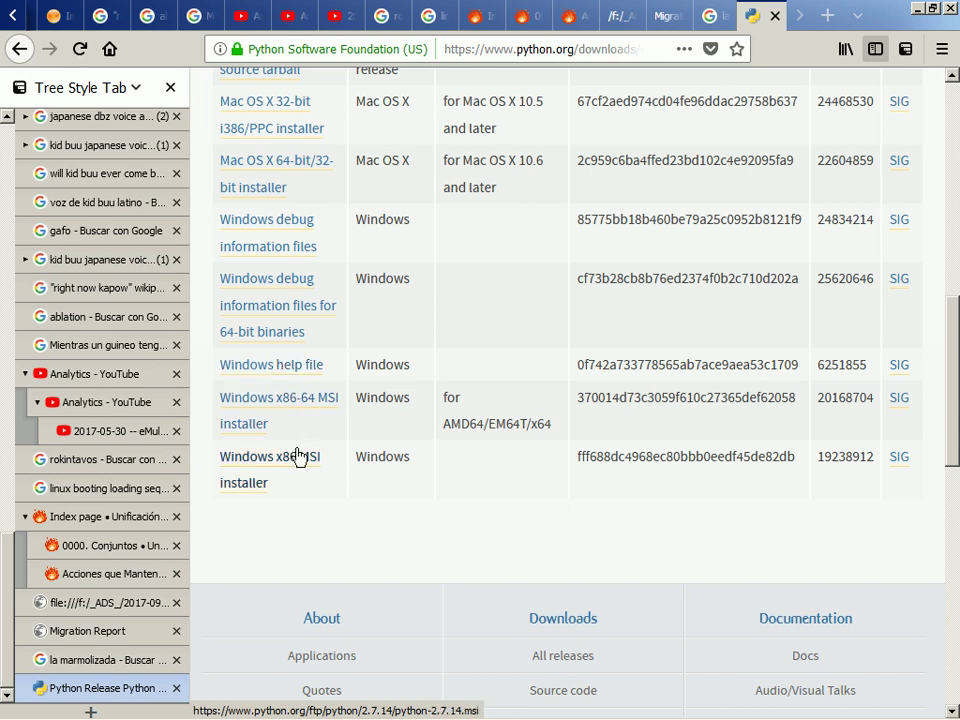
scroll(298, 456, "up", 4)
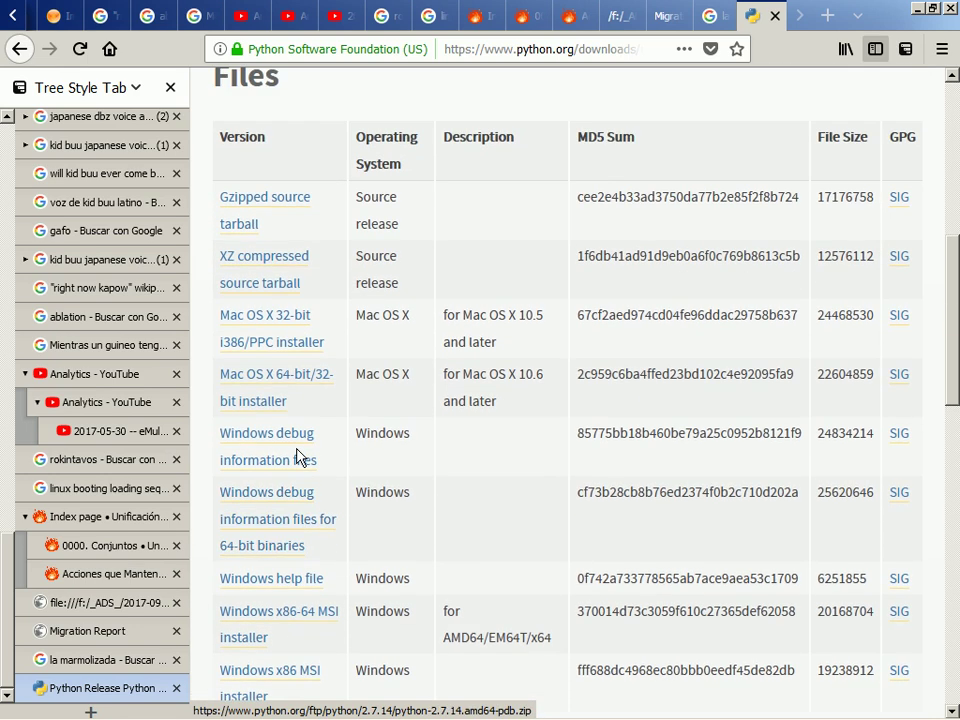
scroll(336, 456, "down", 4)
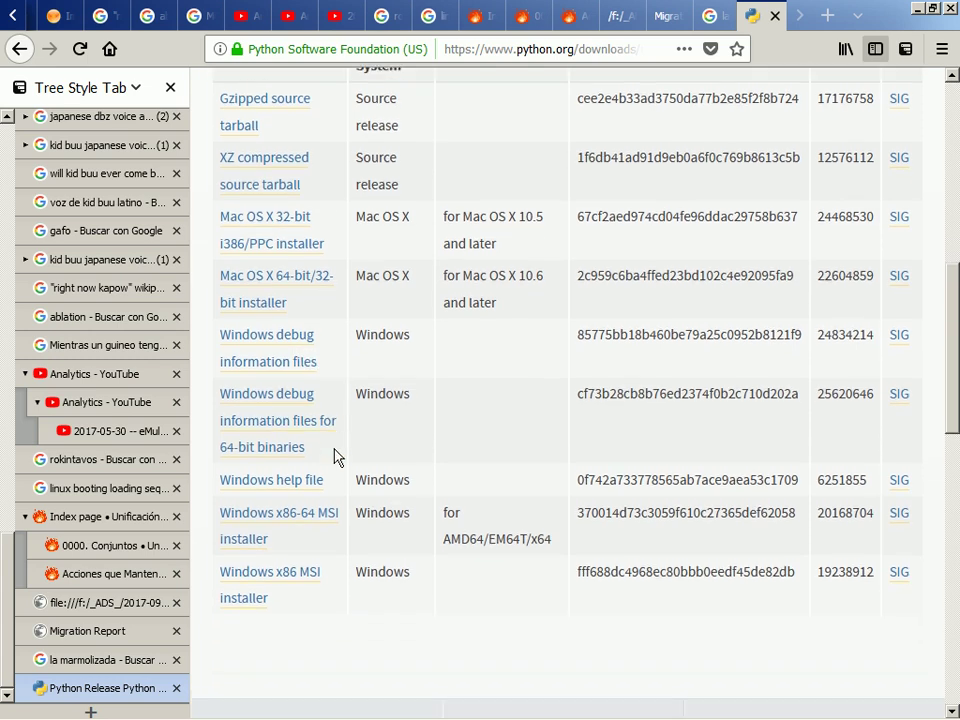
Download the Windows x86 MSI installer python-2.7.14.msi and launch it, accepting the executable and security warnings
left_click(278, 473)
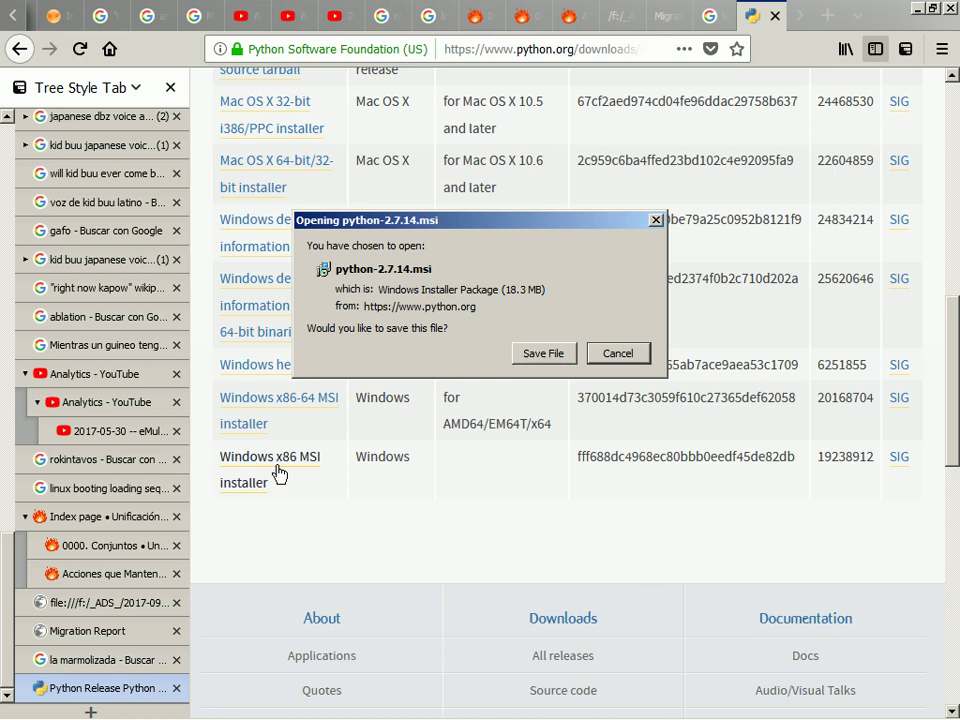
key("Return")
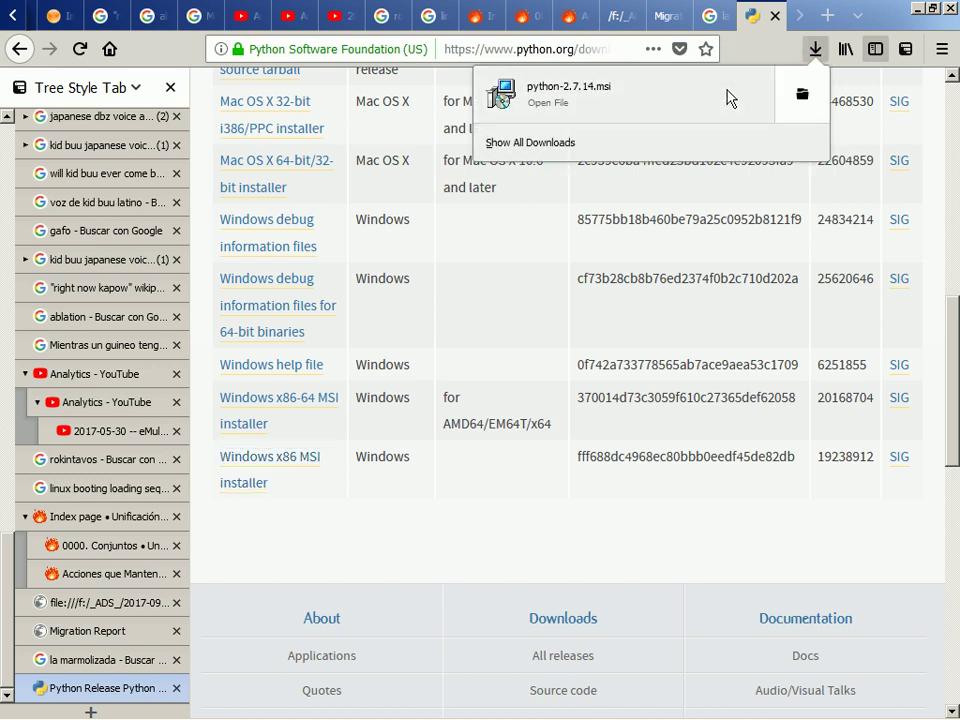
left_click(722, 97)
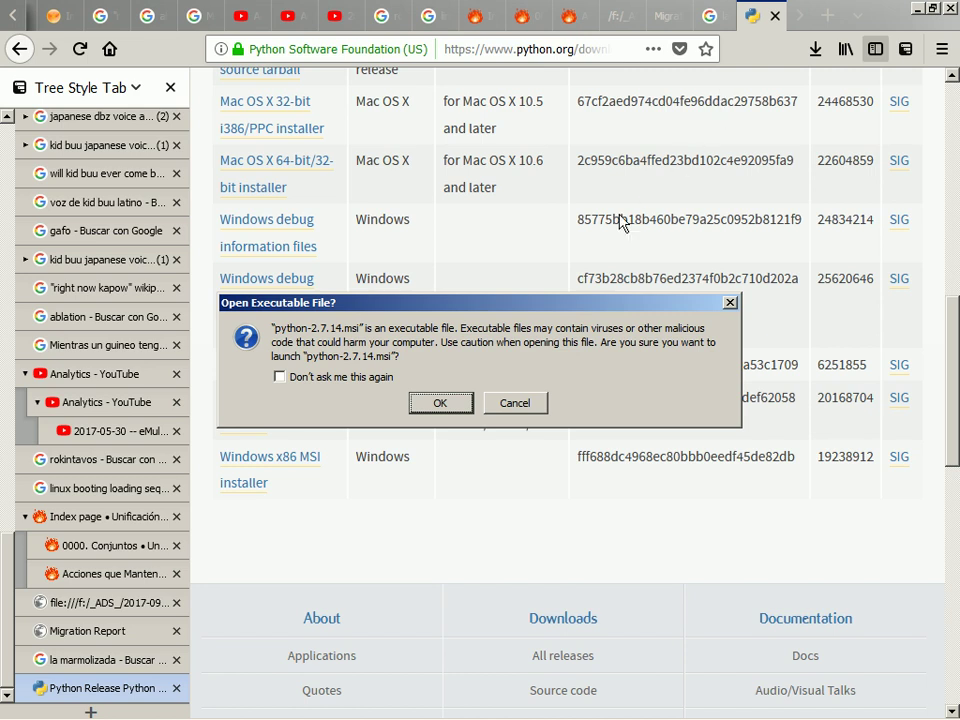
key("Return")
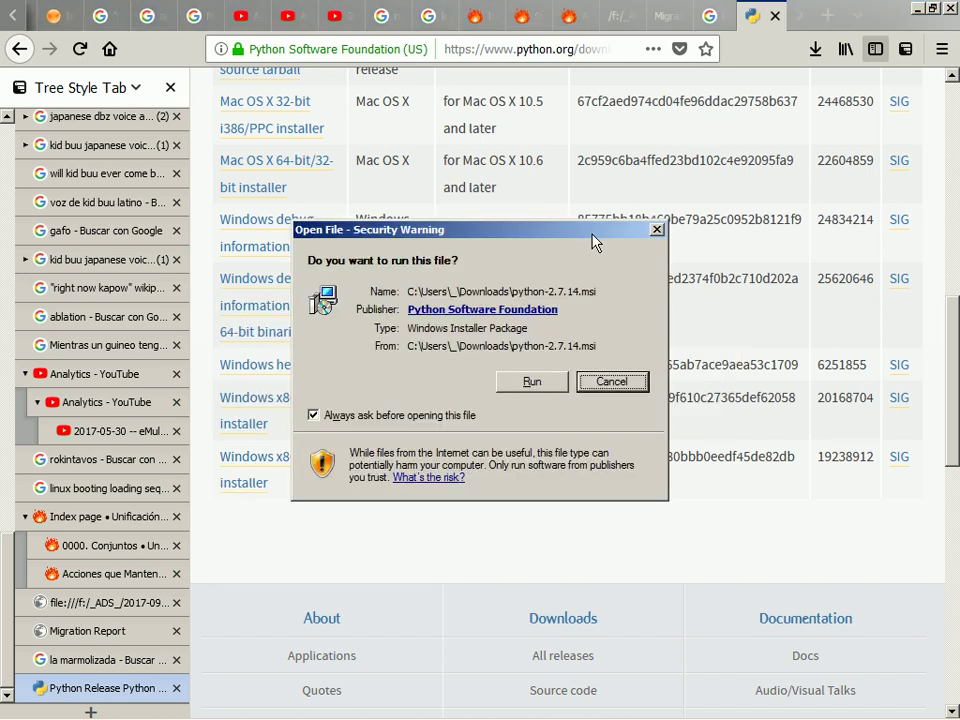
key("alt+r")
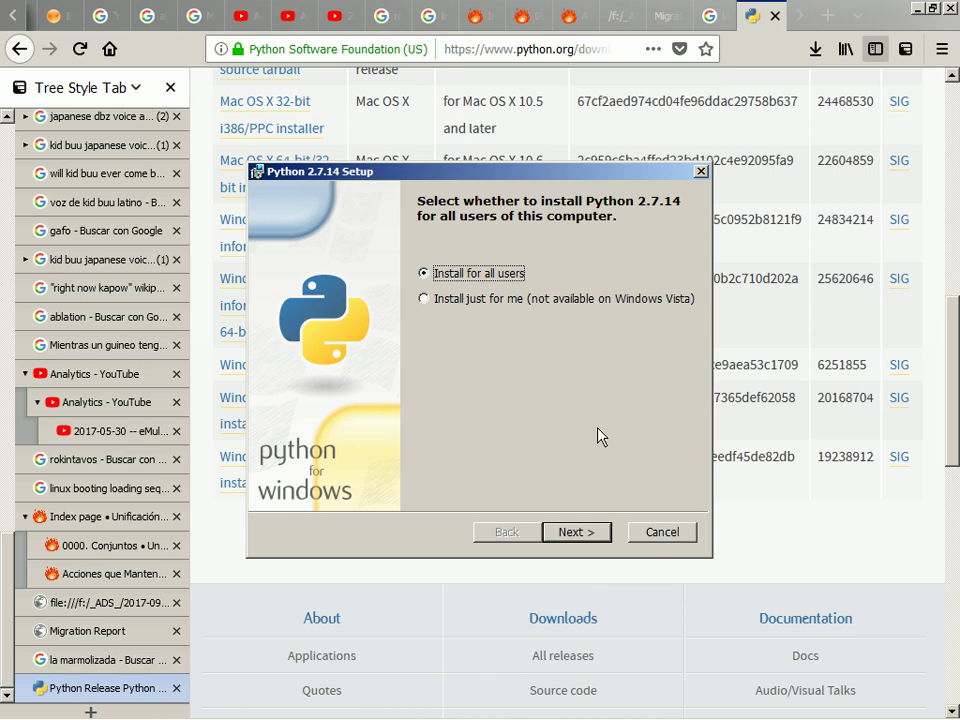
Install Python 2.7.14 for all users in C:\Python27\ with the entire feature on the local hard drive, including Add python.exe to Path
left_click(573, 531)
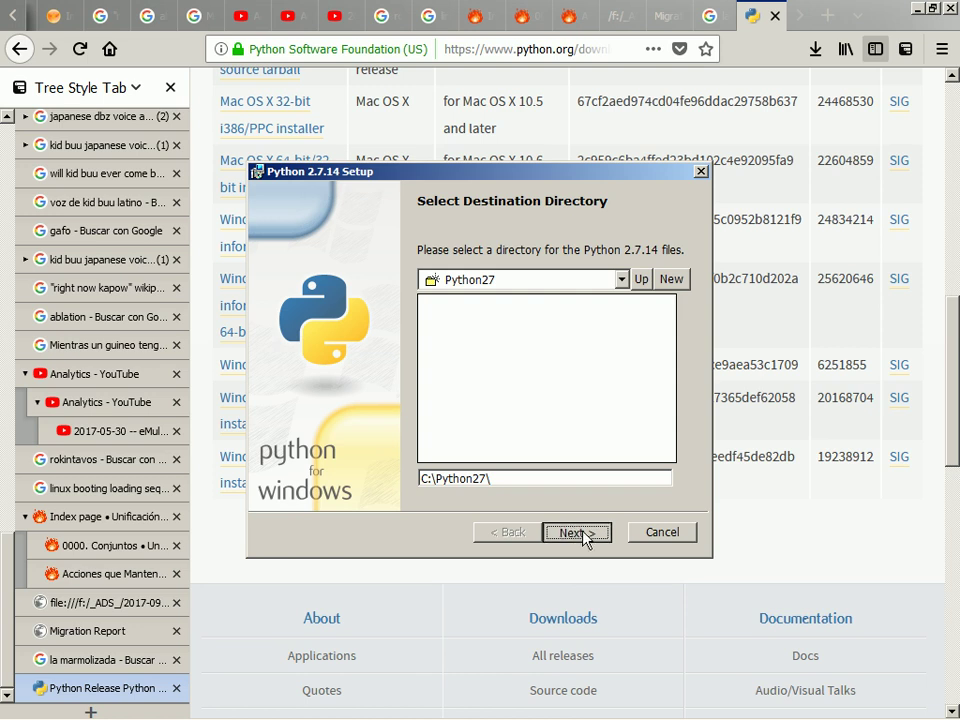
left_click(585, 538)
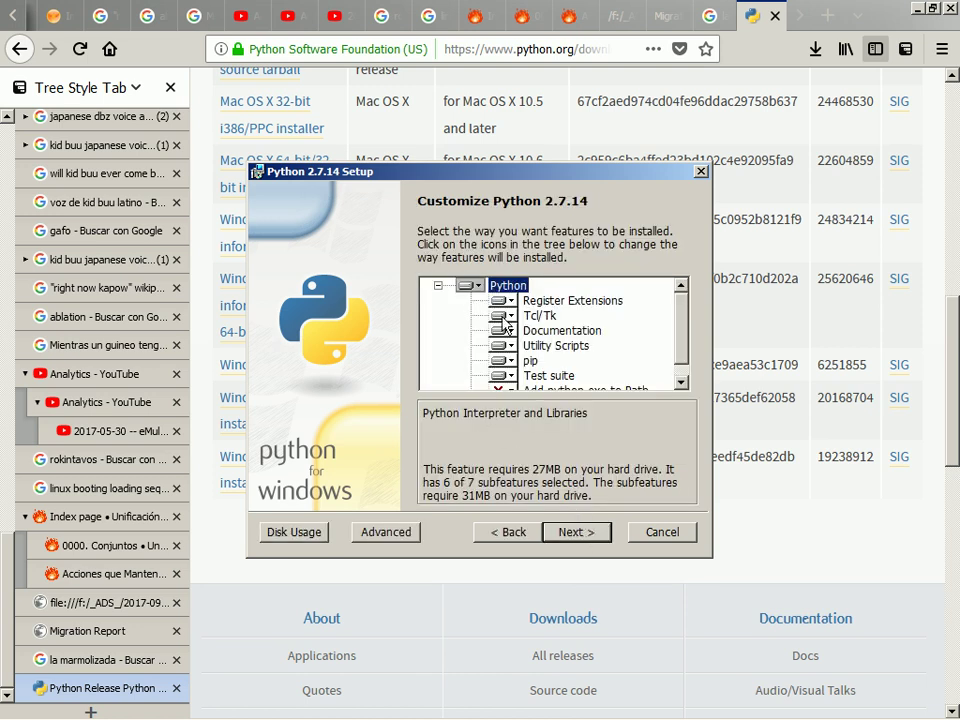
left_click(467, 287)
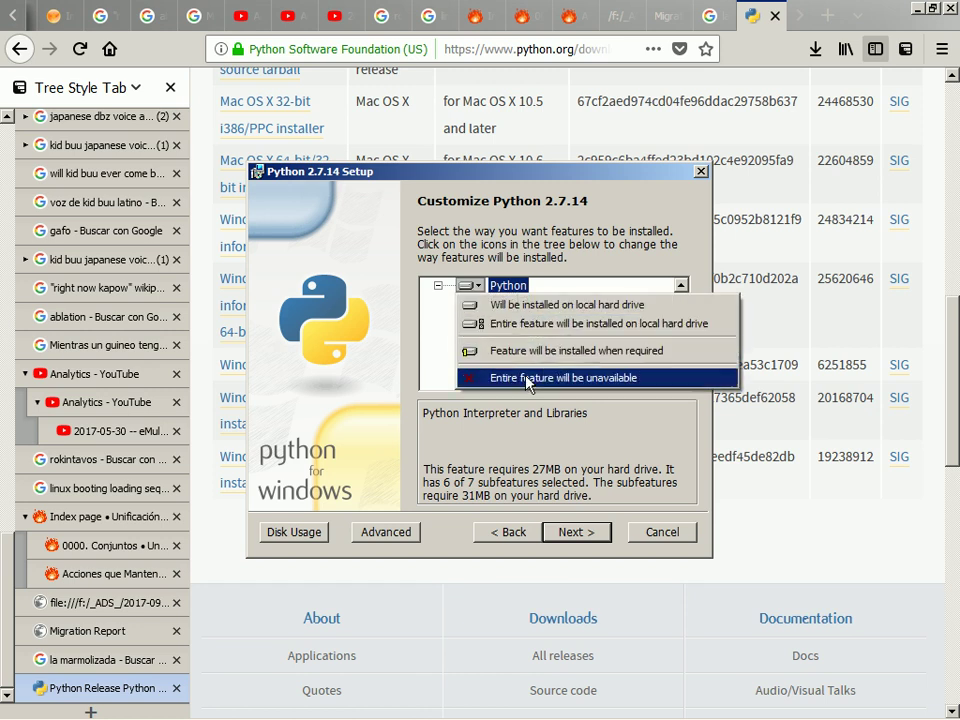
left_click(552, 351)
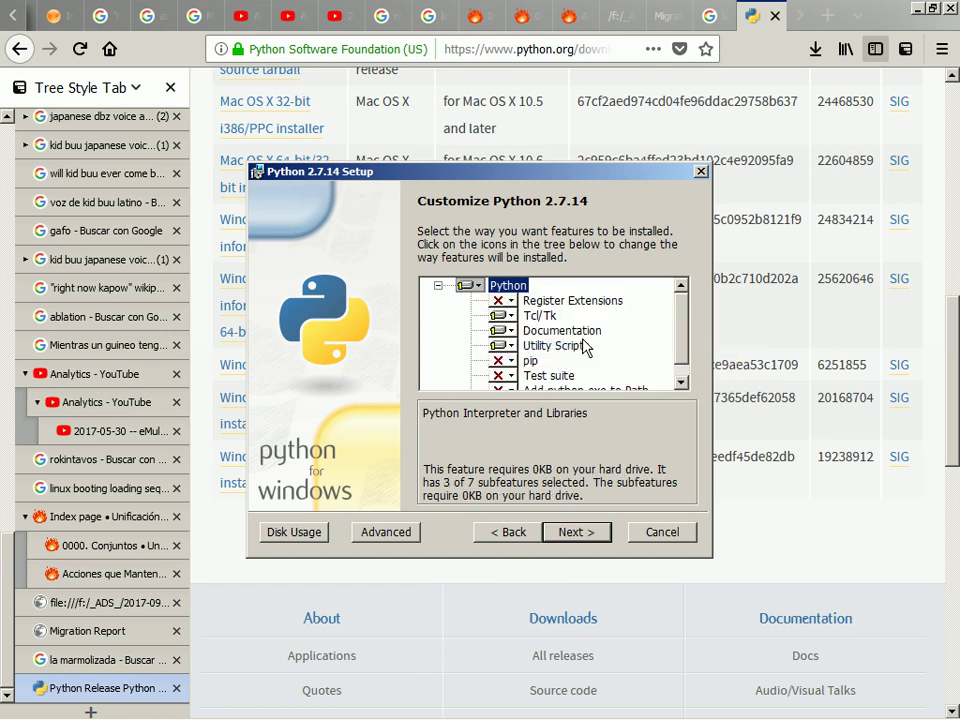
left_click(468, 286)
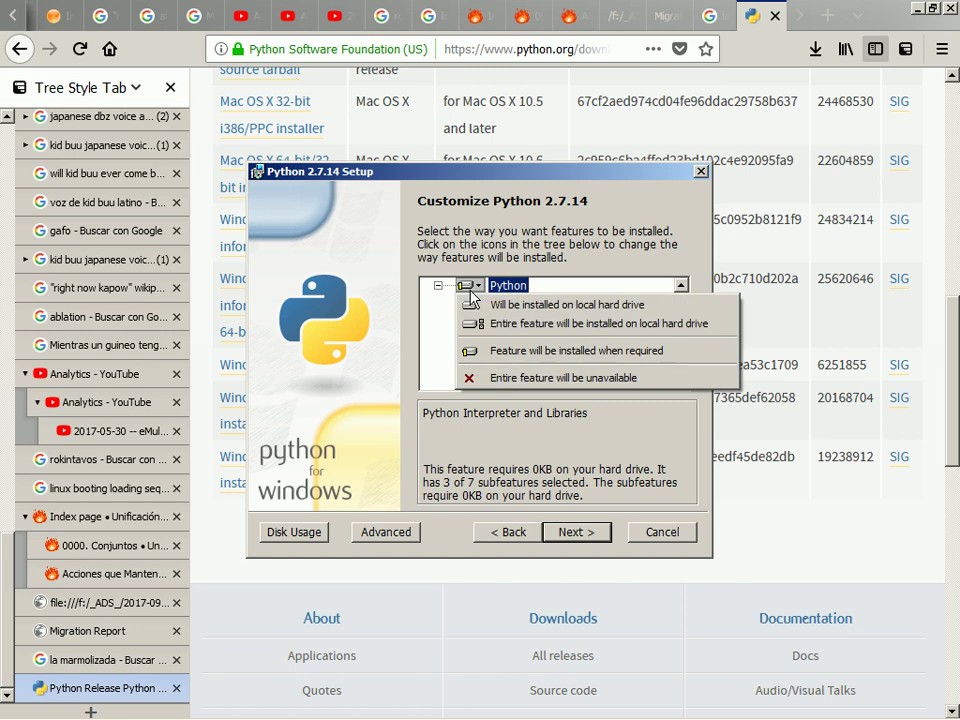
left_click(508, 330)
scroll(540, 336, "down", 1)
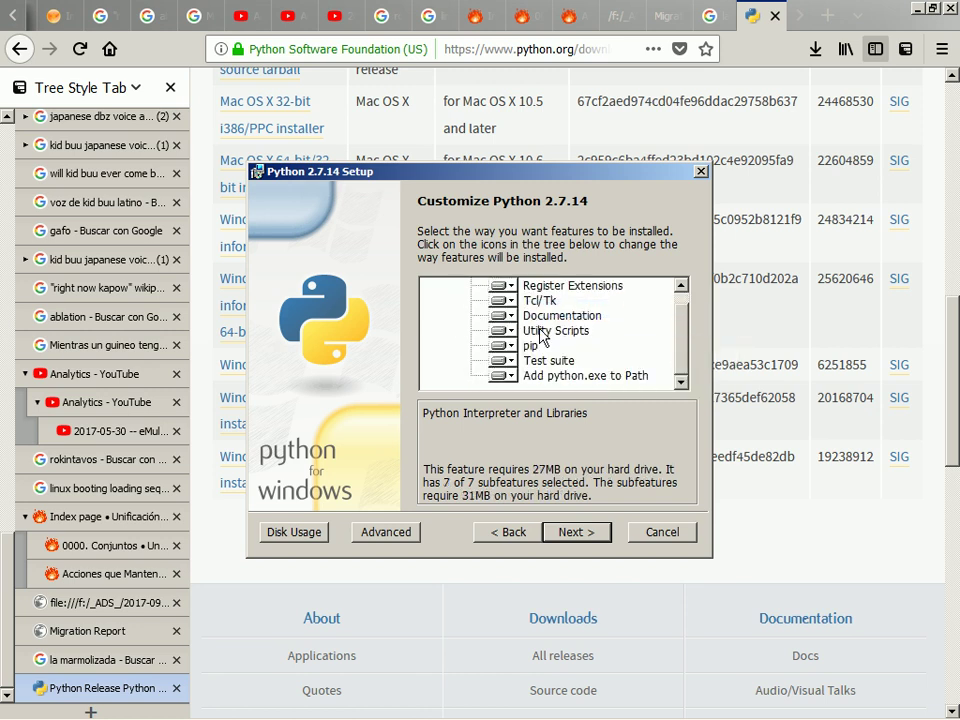
left_click(576, 532)
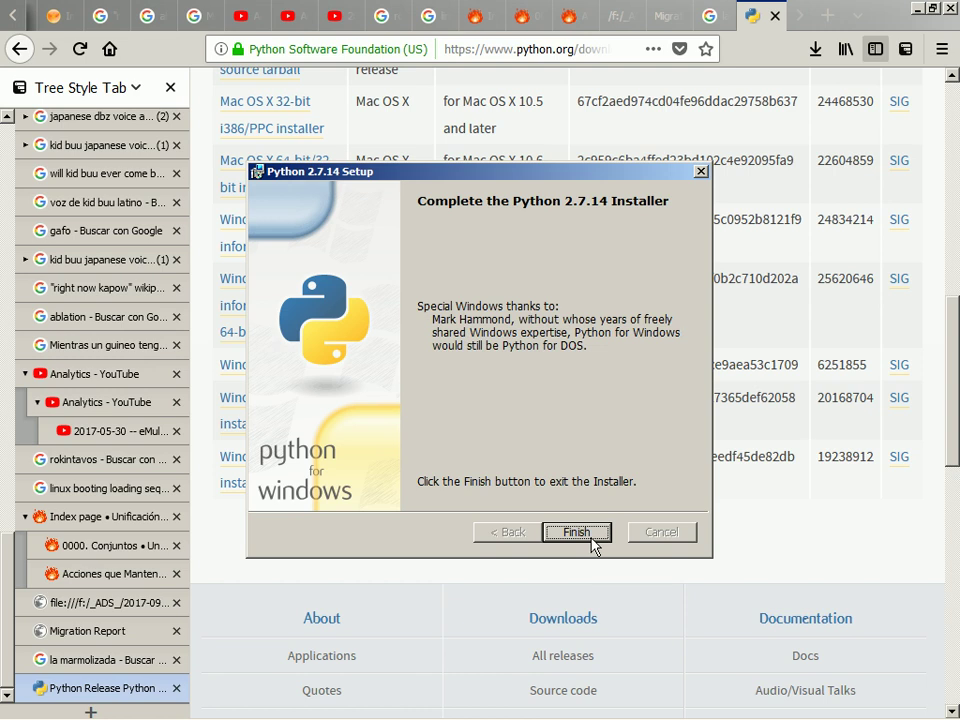
left_click(577, 532)
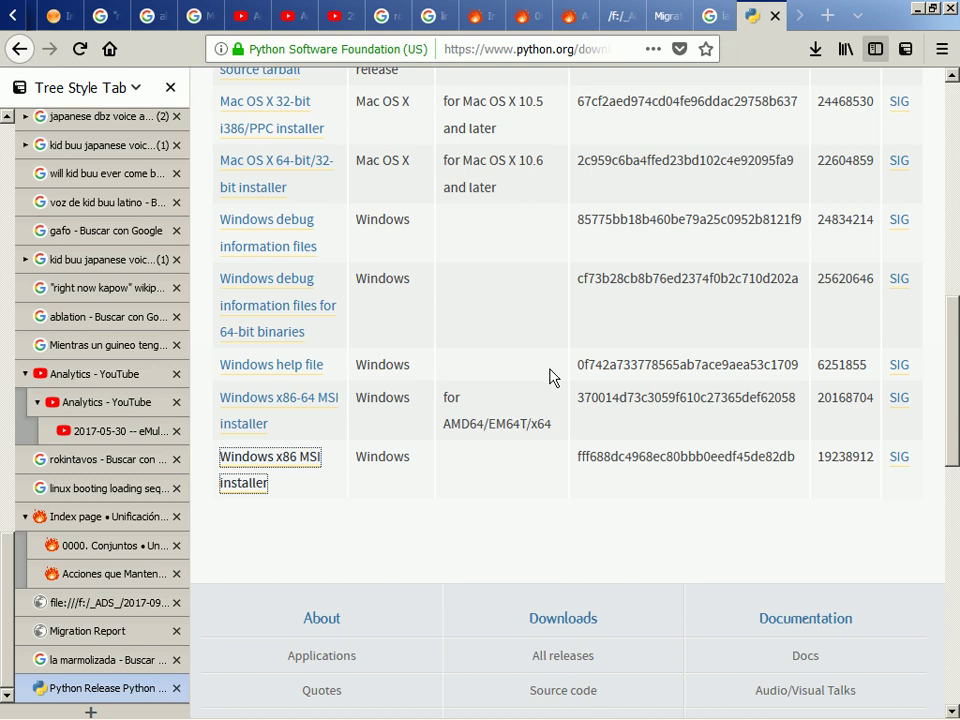
Switch to the mw2html_audacity folder window and run wiki2htm.bat
key("alt+Tab")
key("alt+Tab")
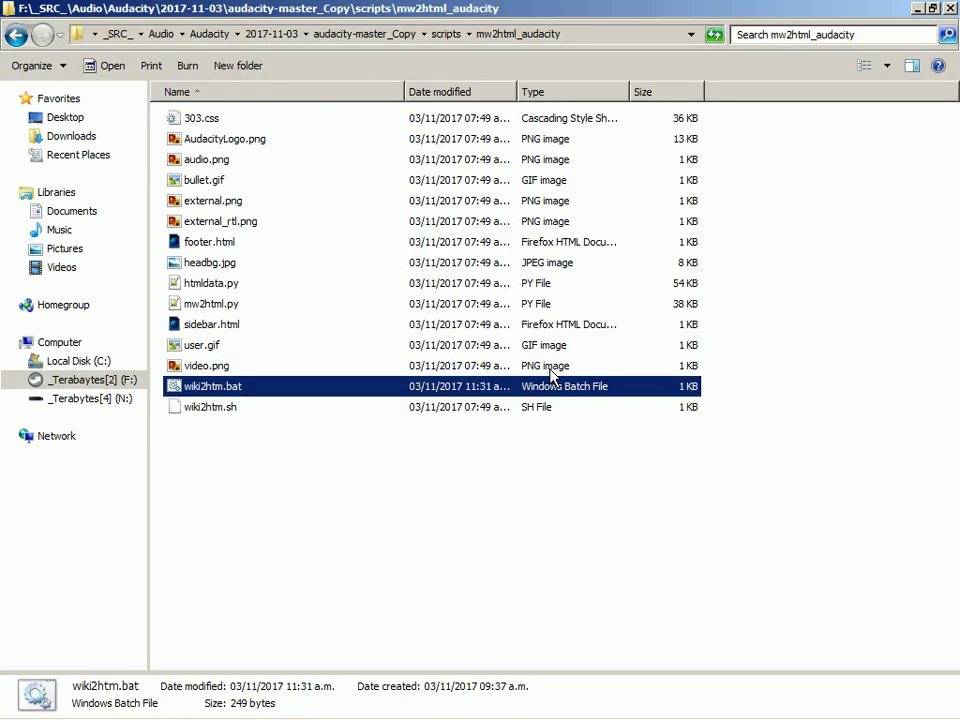
key("Return")
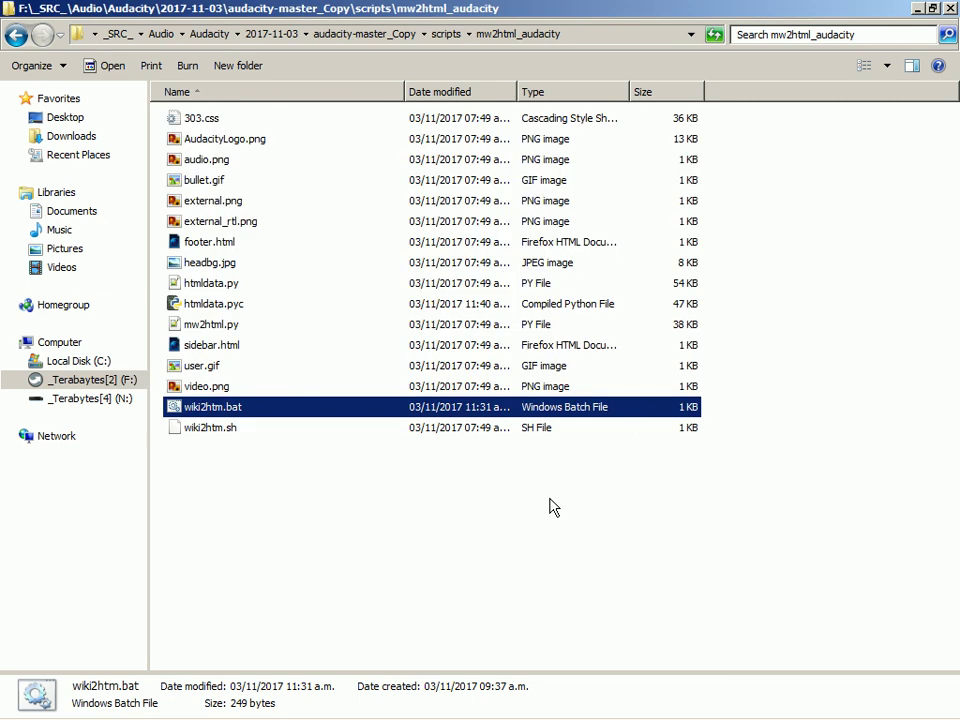
Browse from audacity-master_Copy into help\temp\alphamanual.audacityteam.org to examine the manual files being generated
key("alt+Up")
key("alt+Up")
key("Up")
key("Up")
key("Up")
key("Up")
key("Up")
key("Up")
key("Up")
key("Up")
key("Up")
key("Up")
key("Up")
key("Up")
key("Down")
key("Return")
key("Down")
key("Up")
key("Return")
key("alt+Up")
key("Down")
key("Return")
key("Down")
key("Return")
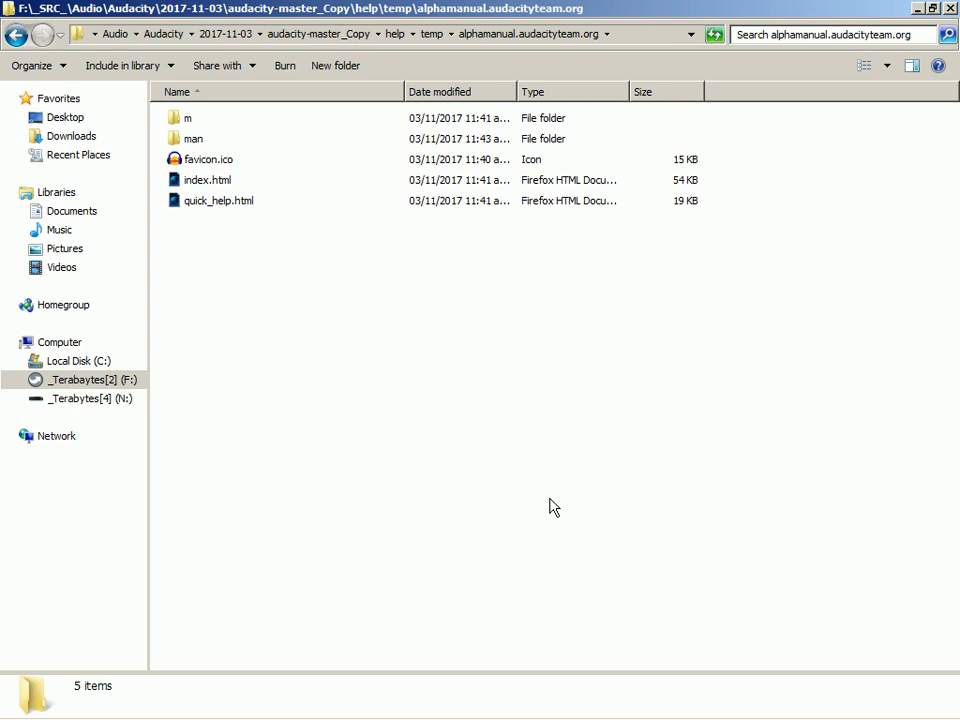
Go back up to the help folder and check the download progress in the wiki2htm.bat console
key("alt+Up")
key("alt+Up")
key("alt+Tab")
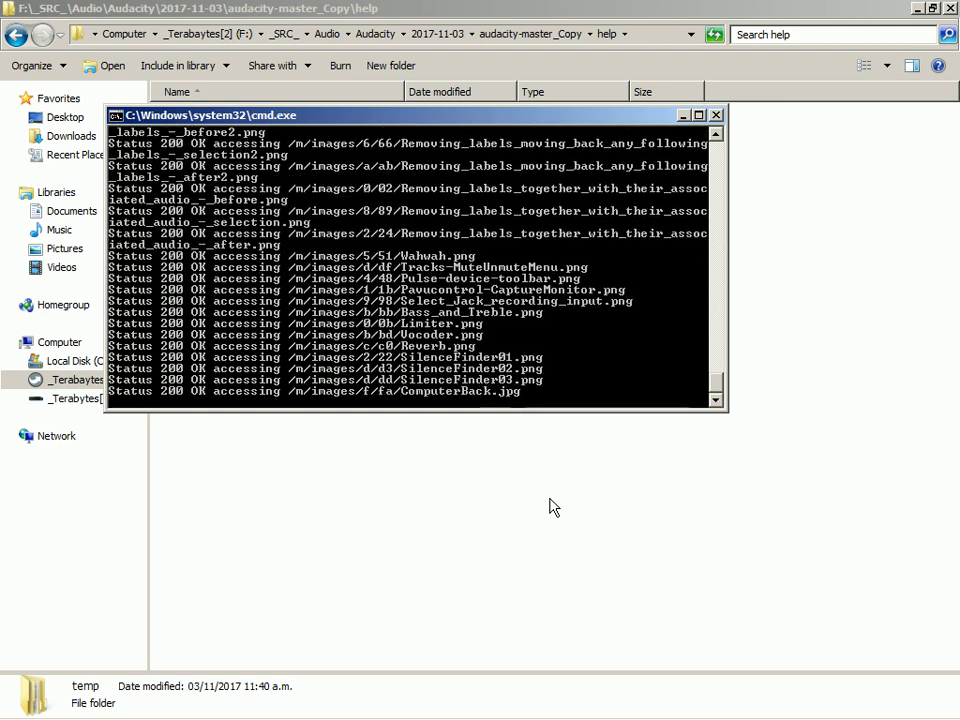
key("alt+Tab")
key("alt+Tab")
key("alt+Tab")
key("alt+Tab")
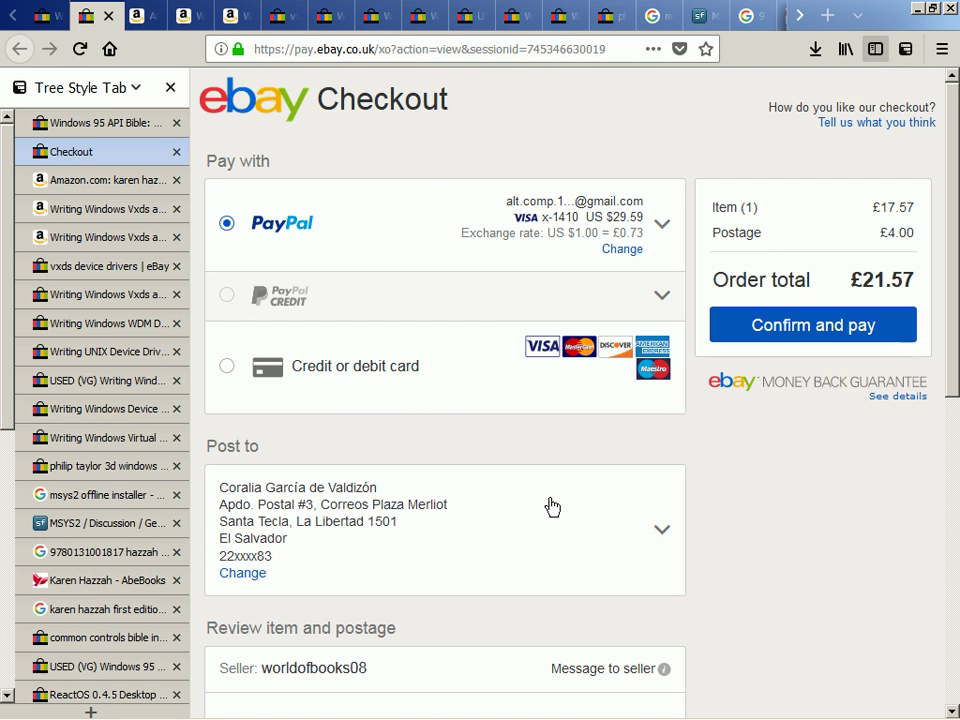
key("alt+Tab")
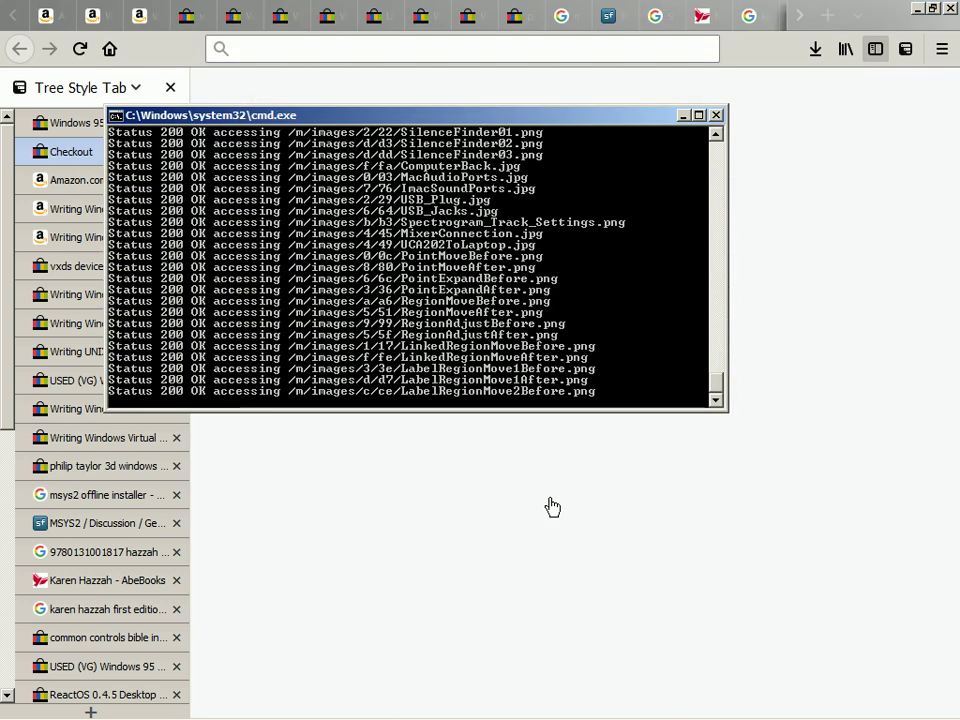
Switch to the browser's Library window and look through the downloads list
key("alt+Tab")
key("alt+Tab")
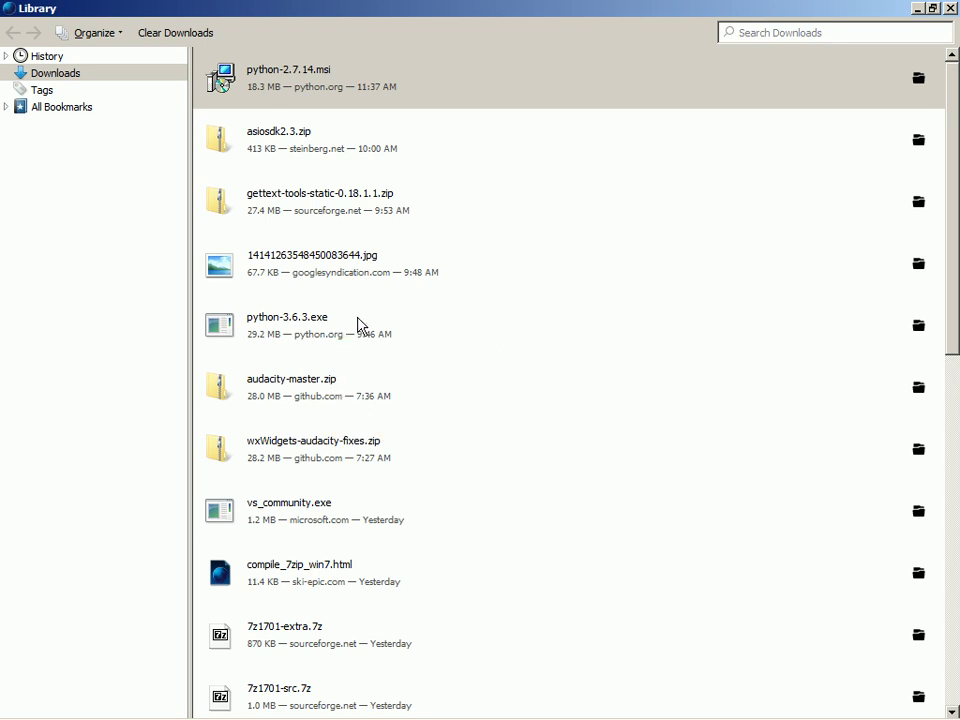
scroll(502, 192, "down", 2)
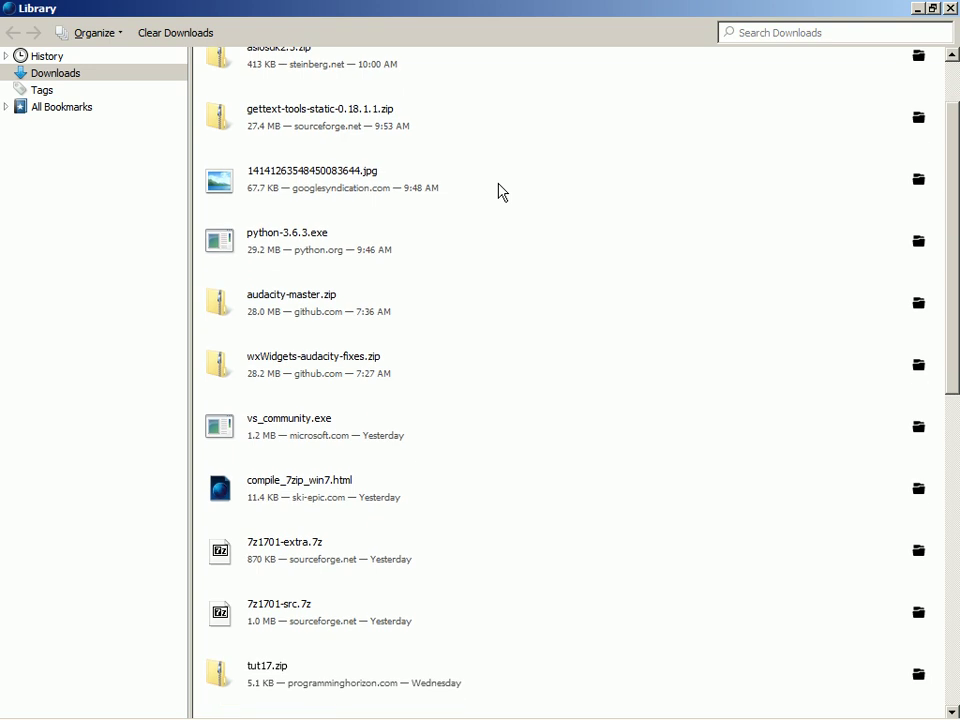
scroll(500, 191, "up", 2)
left_click(500, 191)
Open youtube.com/upload in the empty Firefox tab, then view and close the account notifications
key("alt+Tab")
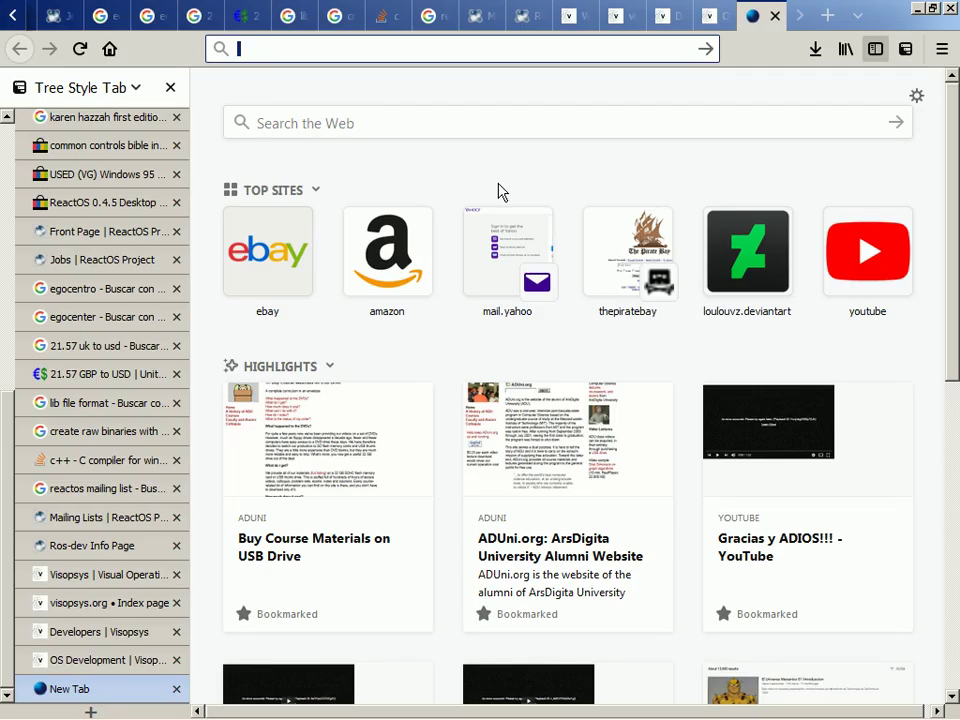
type("upload")
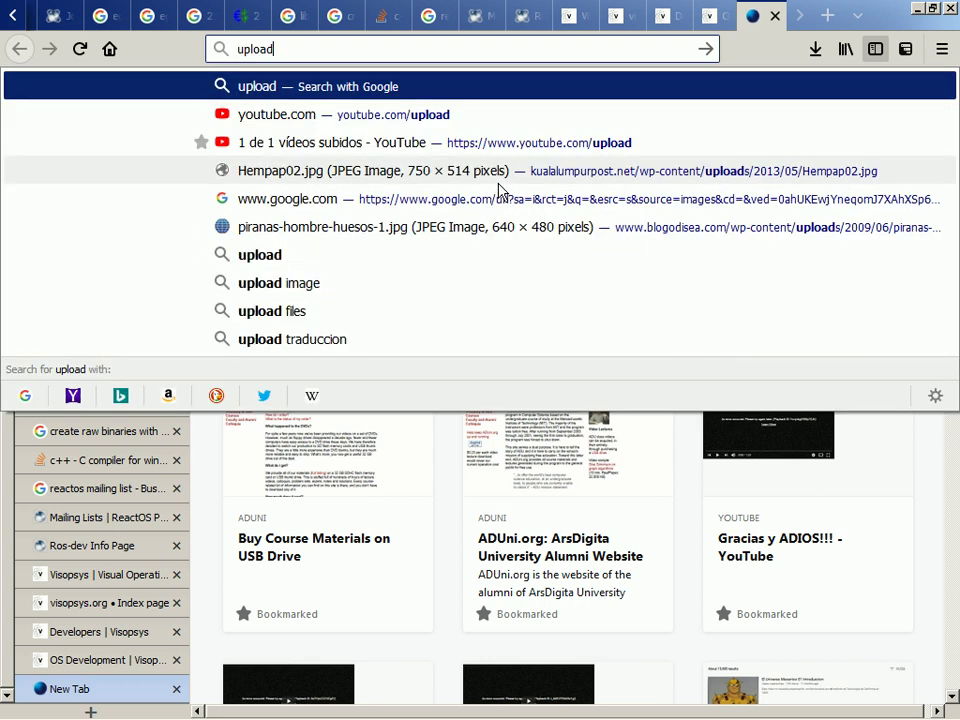
key("Down")
key("Return")
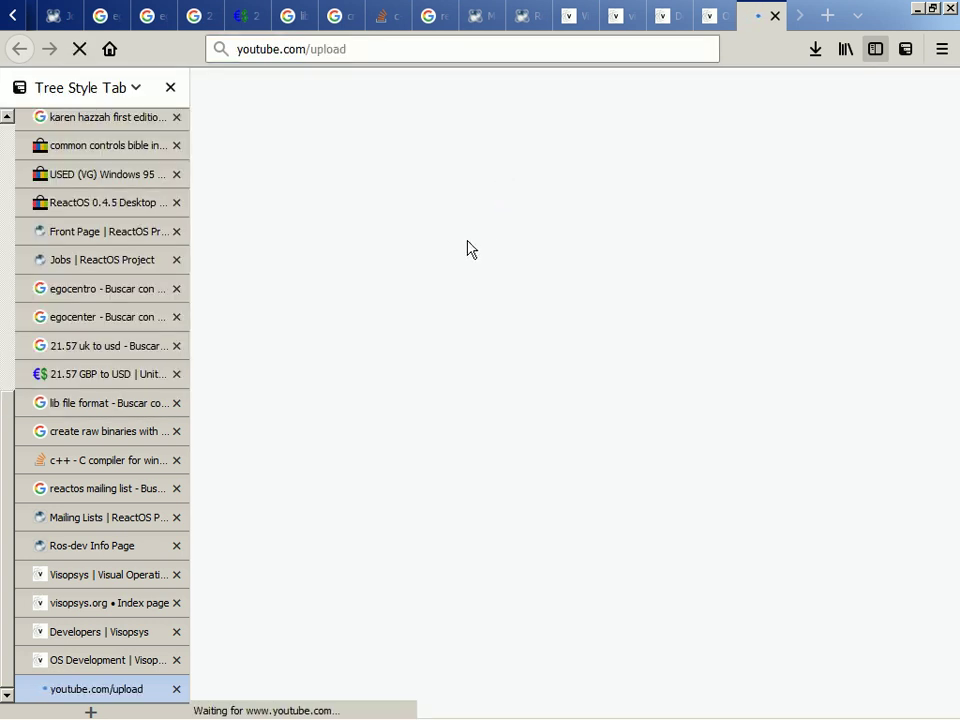
left_click(859, 93)
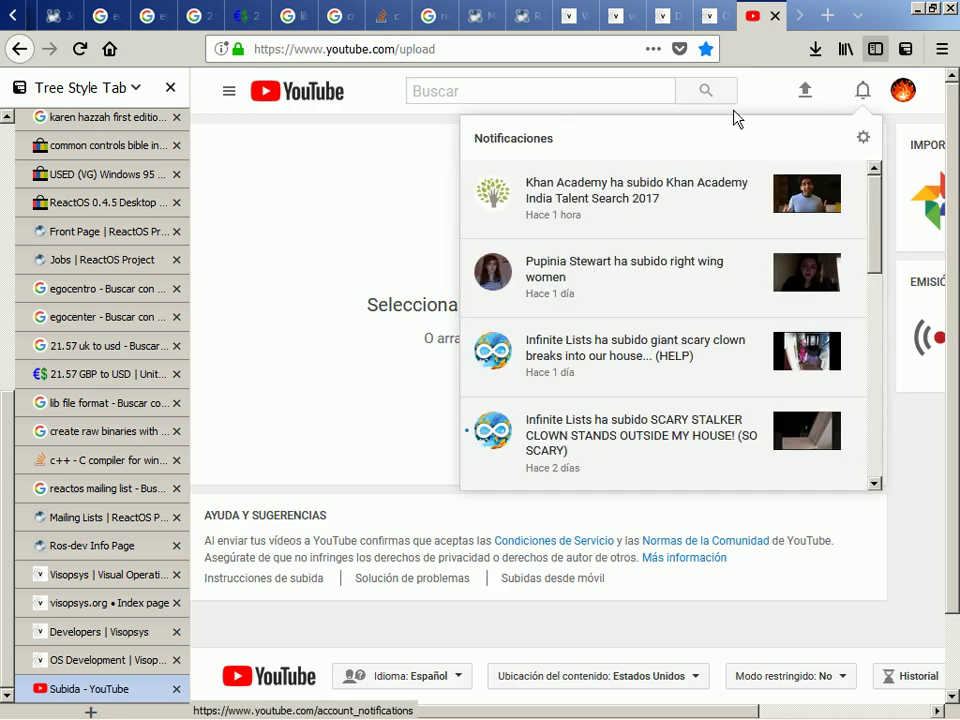
left_click(365, 122)
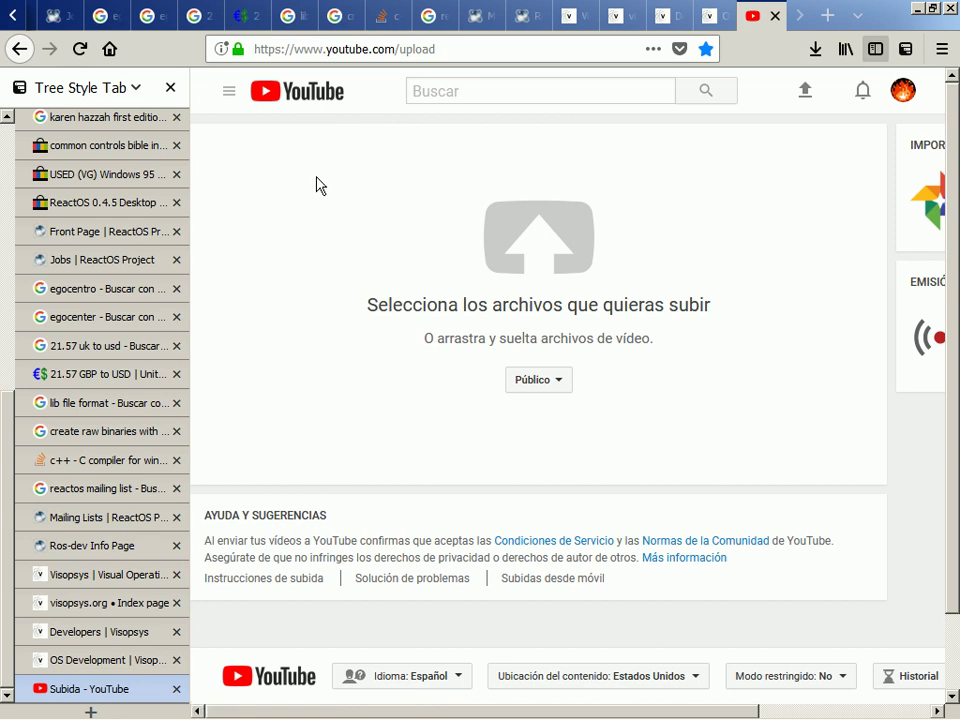
scroll(2, 313, "up", 10)
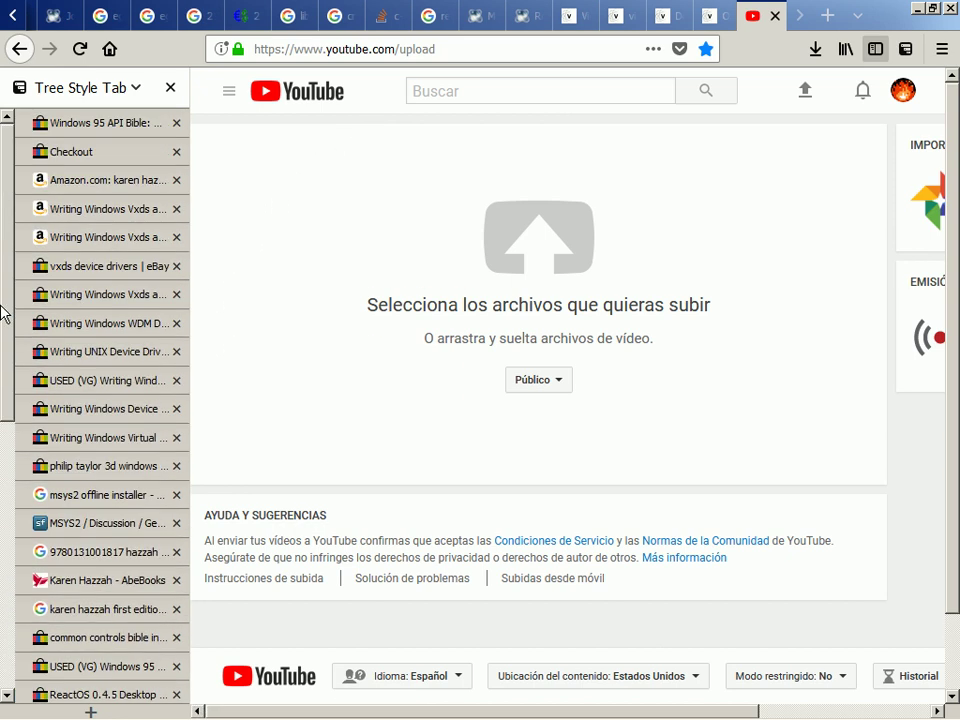
scroll(111, 250, "down", 5)
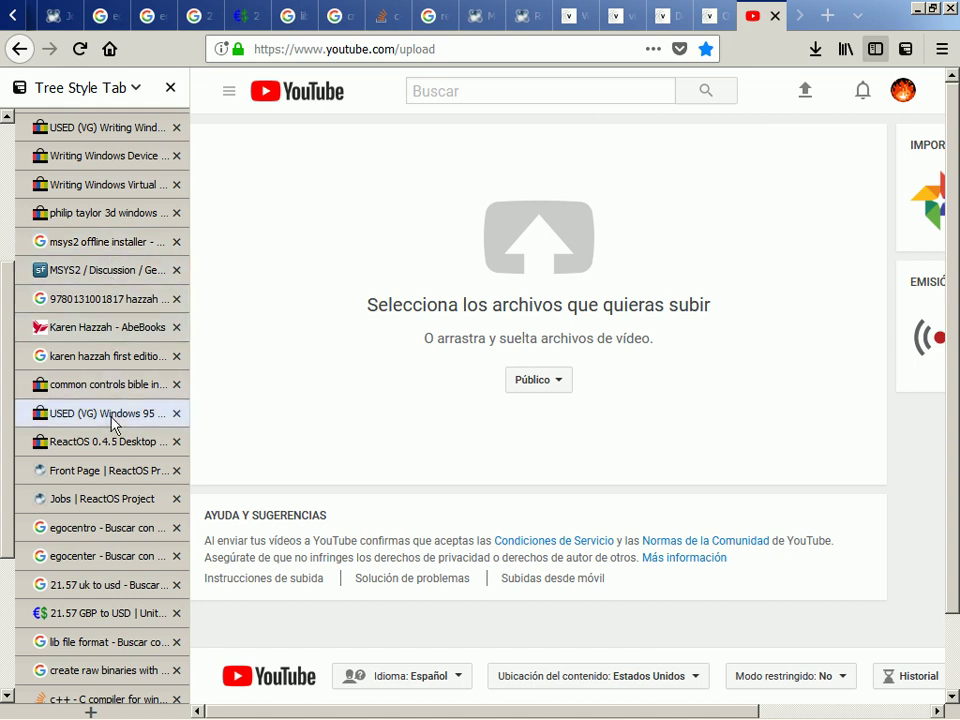
scroll(112, 440, "down", 5)
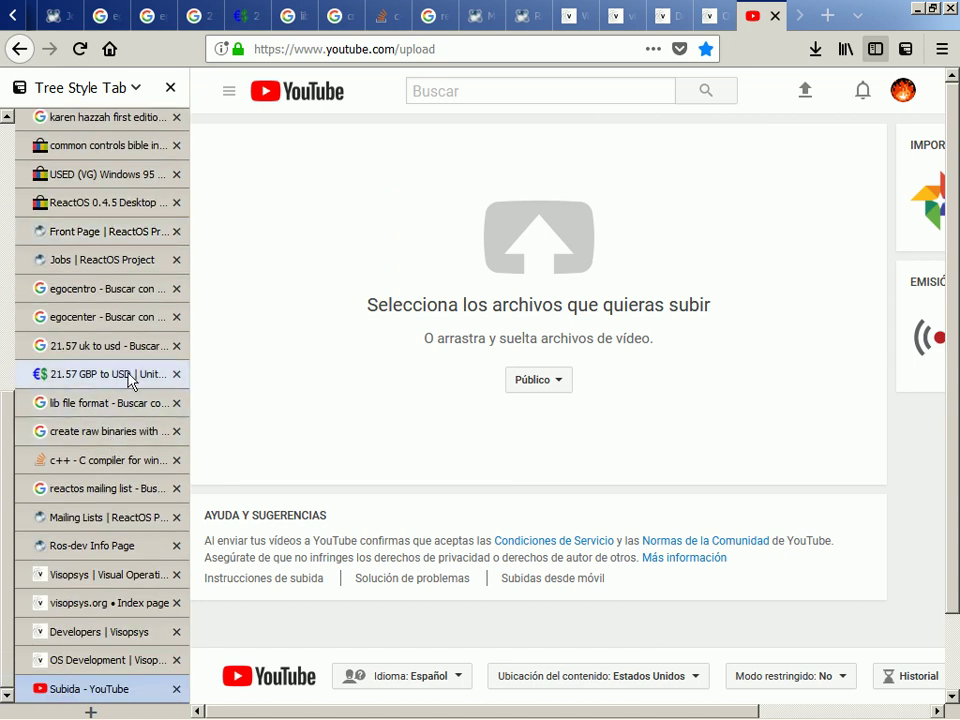
scroll(142, 405, "up", 1)
scroll(142, 405, "up", 5)
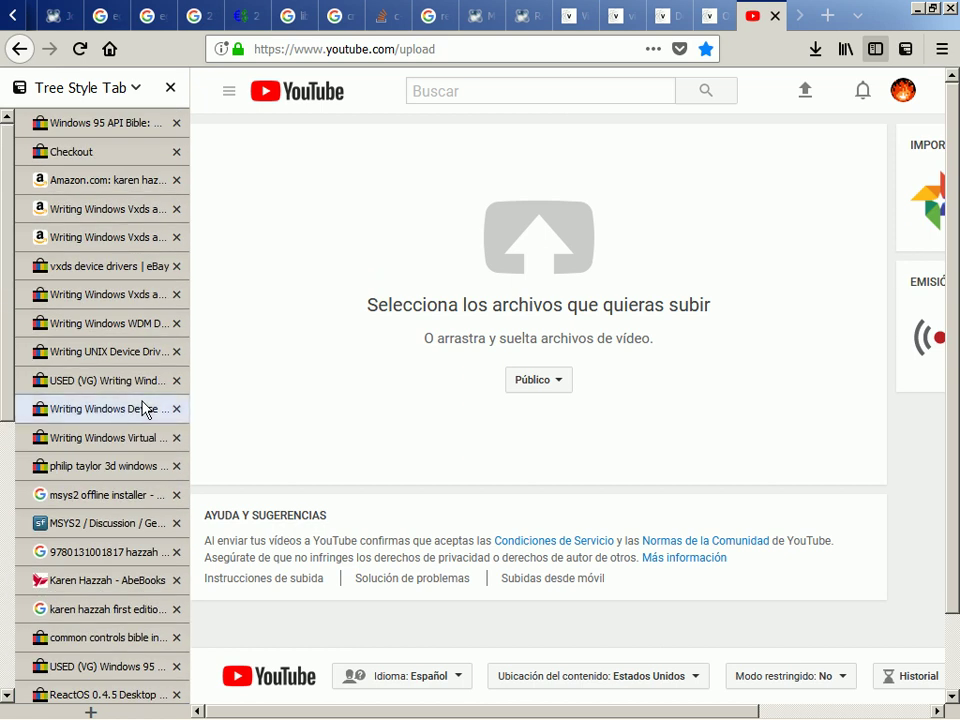
key("alt+s")
key("Up")
key("Right")
key("Up")
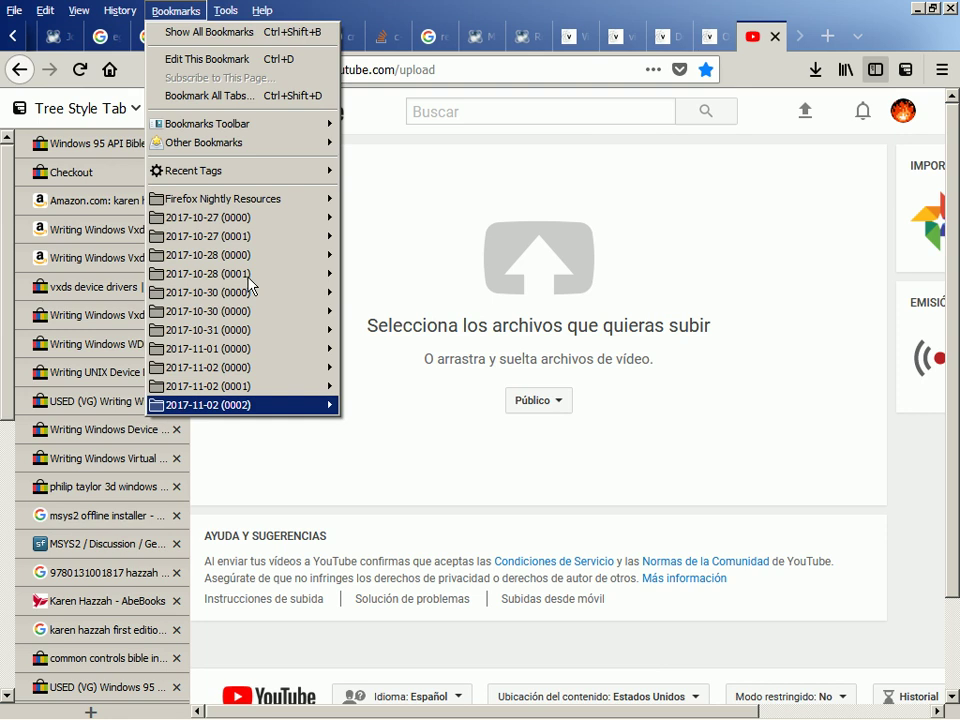
key("Right")
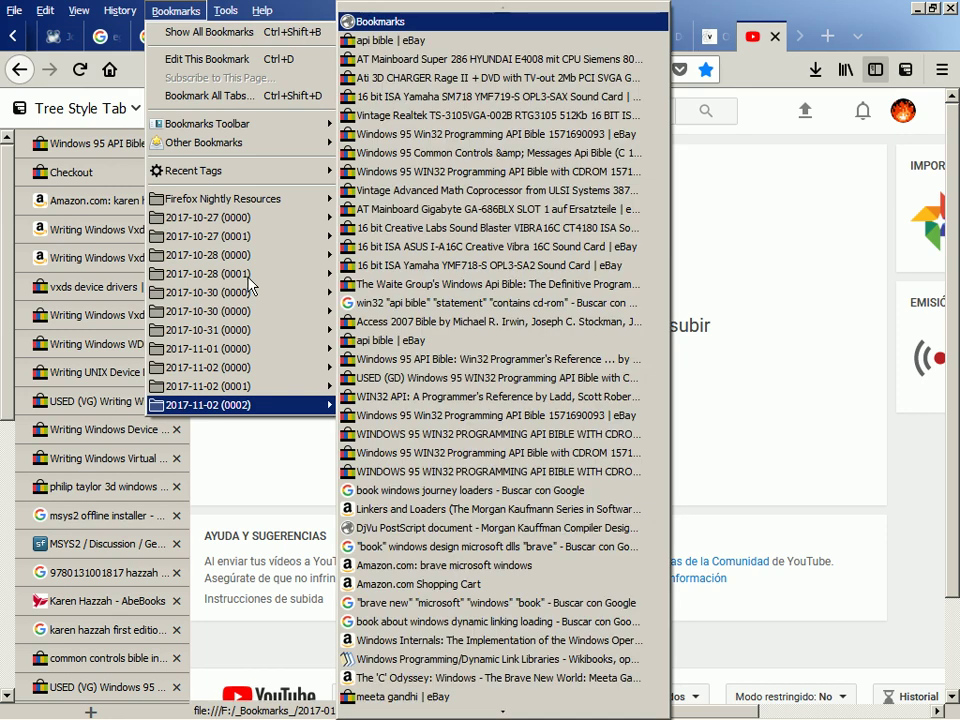
key("Down")
key("Down")
key("Down")
key("Down")
key("Down")
key("Down")
key("Down")
key("Down")
key("Down")
key("Down")
key("Down")
key("Down")
key("Down")
key("Down")
key("Down")
key("Down")
key("Down")
key("Down")
key("Down")
key("Down")
key("Down")
key("Down")
key("Down")
key("Down")
key("Down")
key("Down")
key("Down")
key("Down")
key("Down")
key("Down")
key("Down")
key("Down")
key("Down")
key("Down")
key("Down")
key("Down")
key("Down")
key("Down")
key("Down")
key("Down")
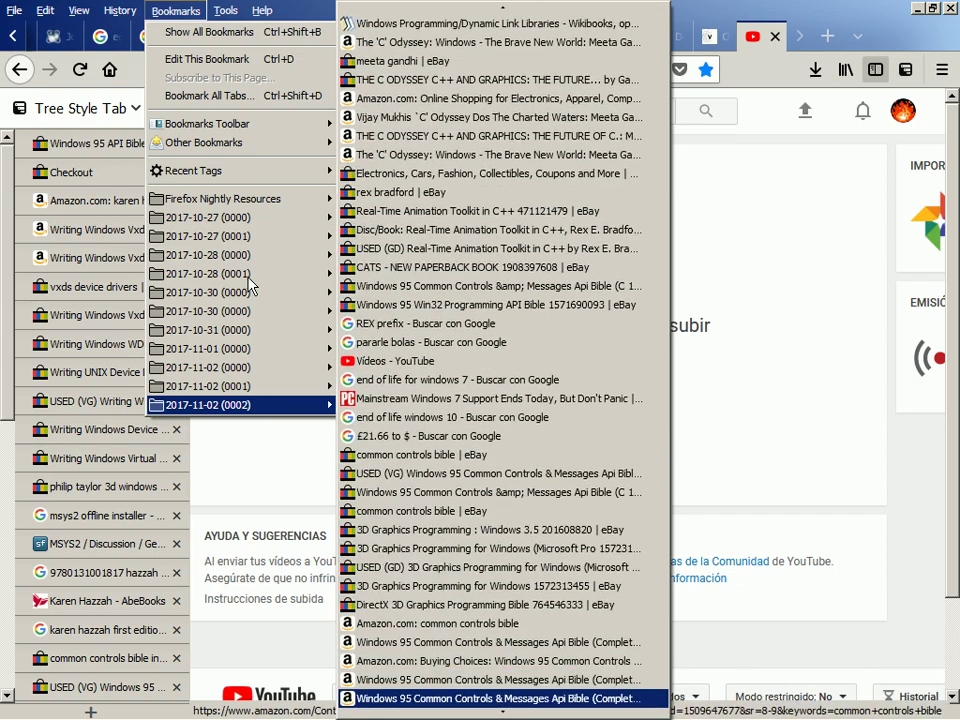
key("Down")
key("Down")
key("Down")
key("Down")
key("Down")
key("Down")
key("Down")
key("Down")
key("Down")
key("Down")
key("Down")
key("Down")
key("Down")
key("Down")
key("Down")
key("Down")
key("Down")
key("Down")
key("Down")
key("Down")
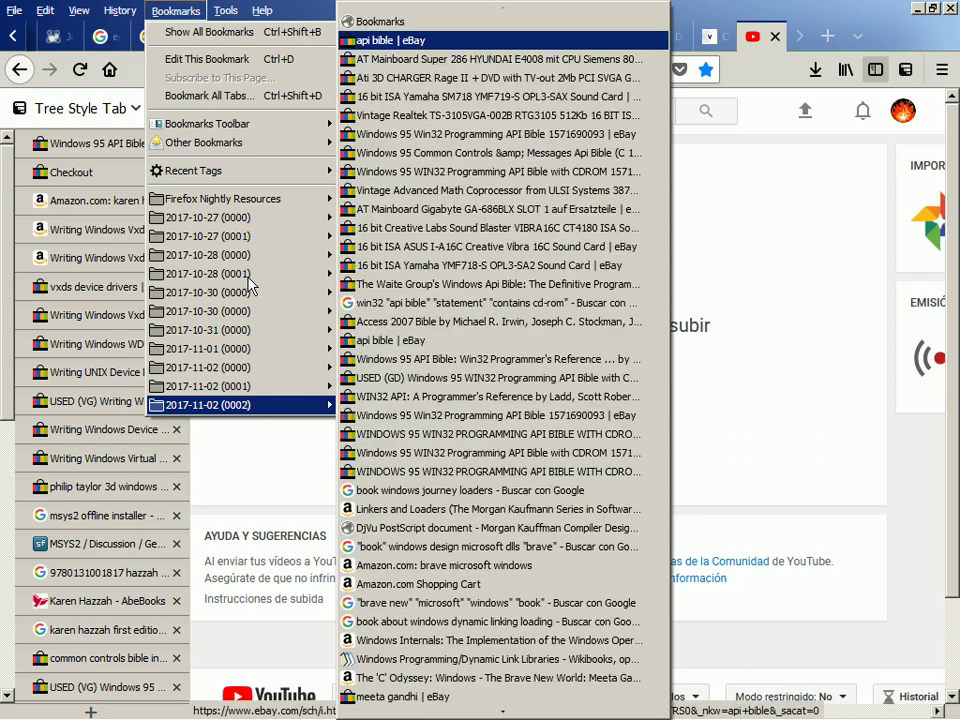
key("Up")
key("Up")
key("Up")
key("Up")
key("Up")
key("Up")
key("Up")
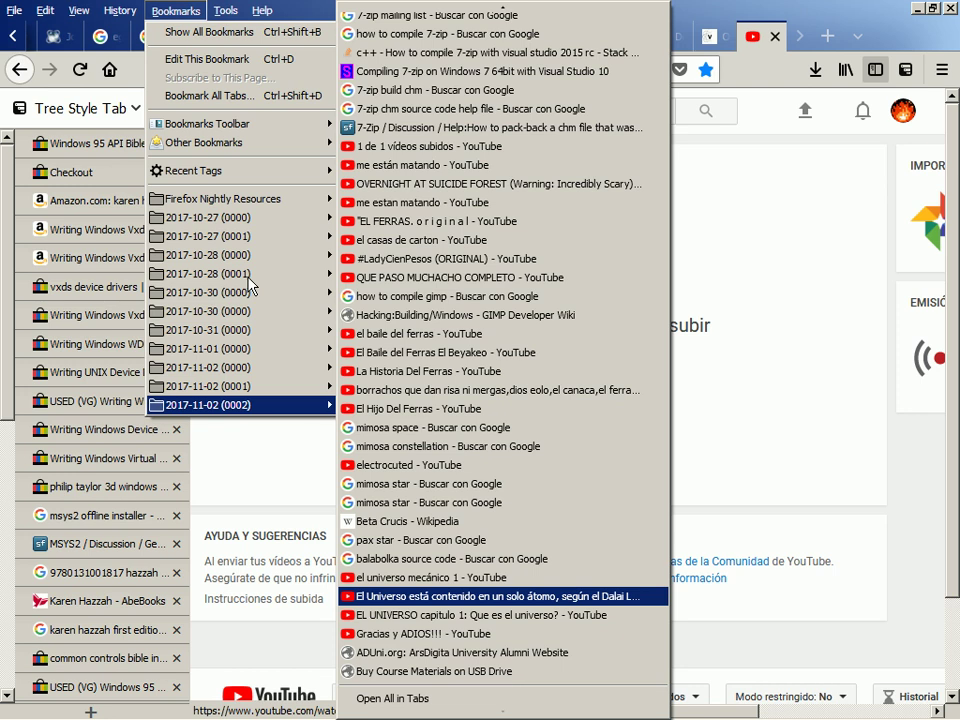
key("Left")
key("Up")
key("Right")
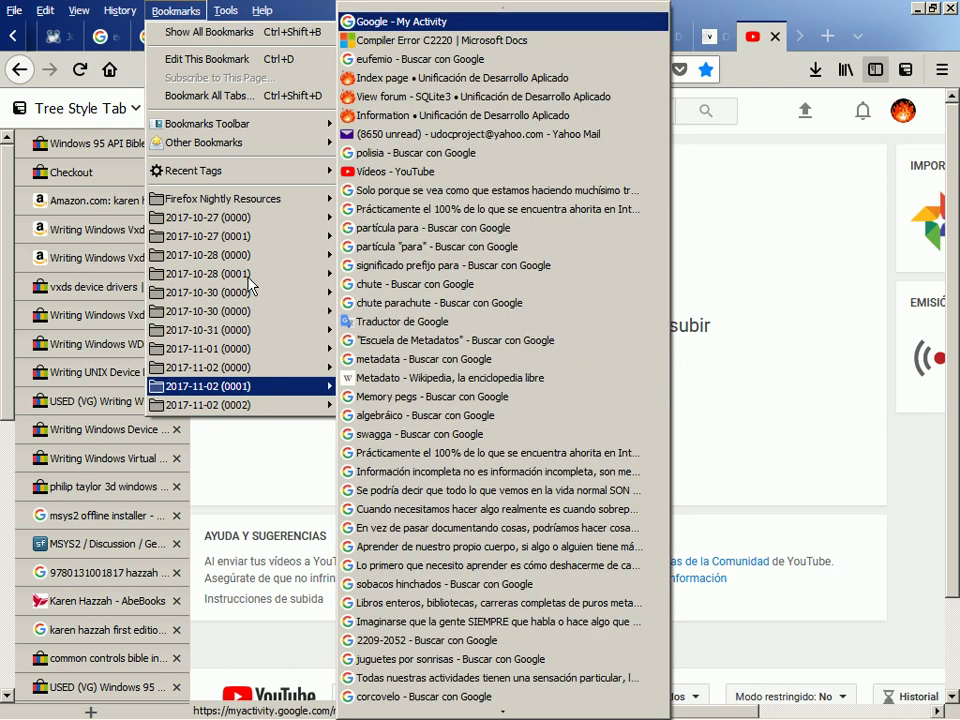
key("Down")
key("Down")
key("Down")
key("Down")
key("Down")
key("Down")
key("Down")
key("Down")
key("Down")
key("Down")
key("Down")
key("Down")
key("Down")
key("Down")
key("Down")
key("Down")
key("Down")
key("Down")
key("Down")
key("Down")
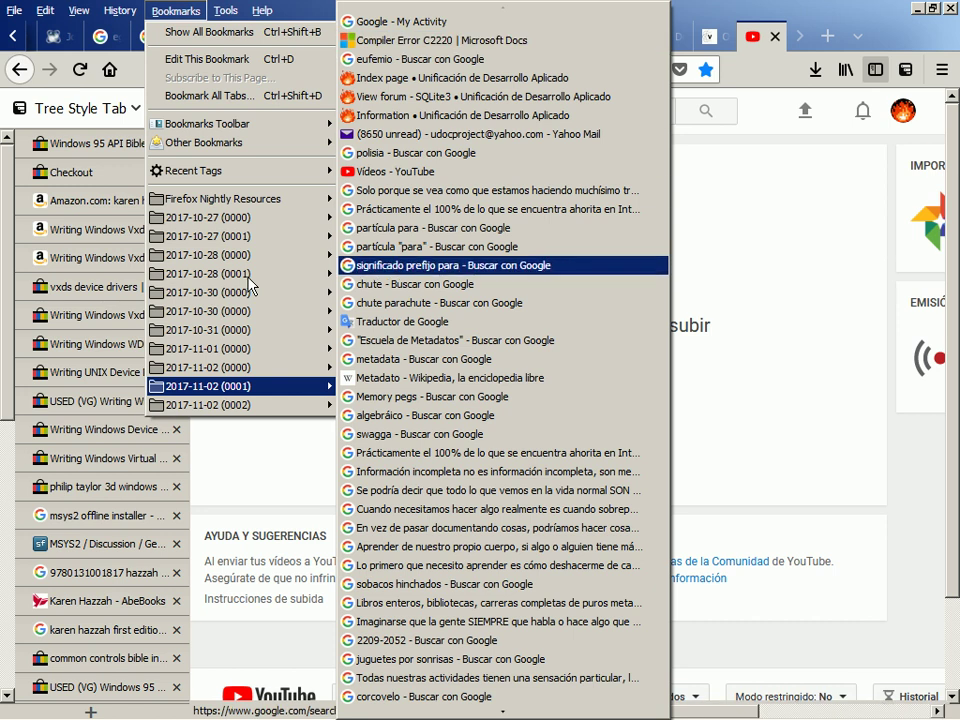
key("Down")
key("Down")
key("Down")
key("Down")
key("Down")
key("Down")
key("Down")
key("Down")
key("Down")
key("Down")
key("Down")
key("Down")
key("Down")
key("Down")
key("Down")
key("Down")
key("Down")
key("Down")
key("Down")
key("Down")
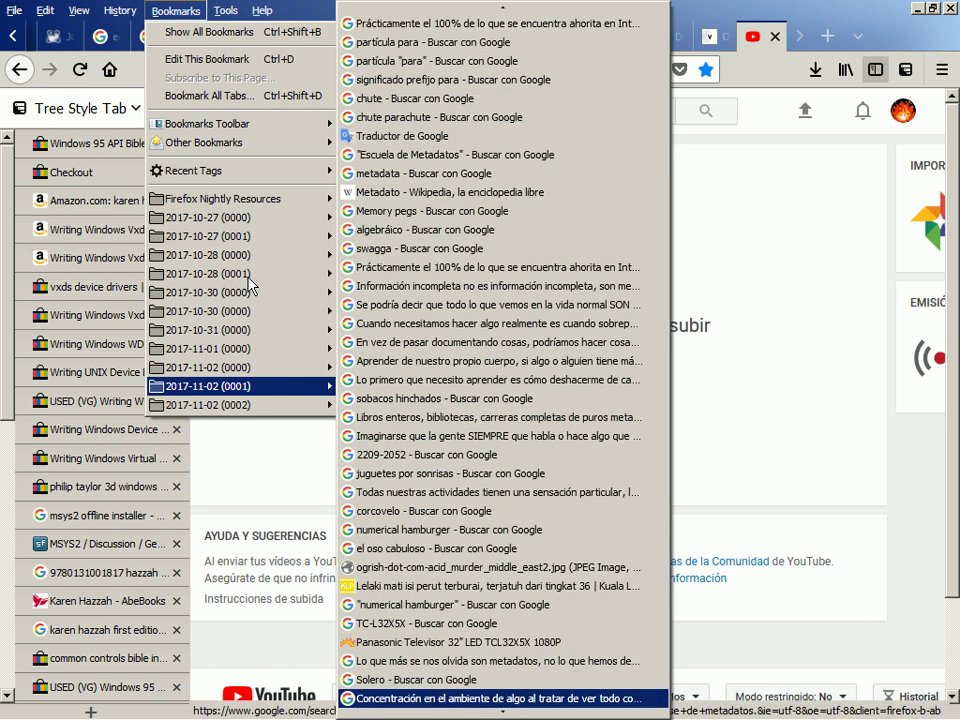
key("Down")
key("Down")
key("Down")
key("Down")
key("Down")
key("Down")
key("Down")
key("Down")
key("Down")
key("Down")
key("Down")
key("Down")
key("Down")
key("Down")
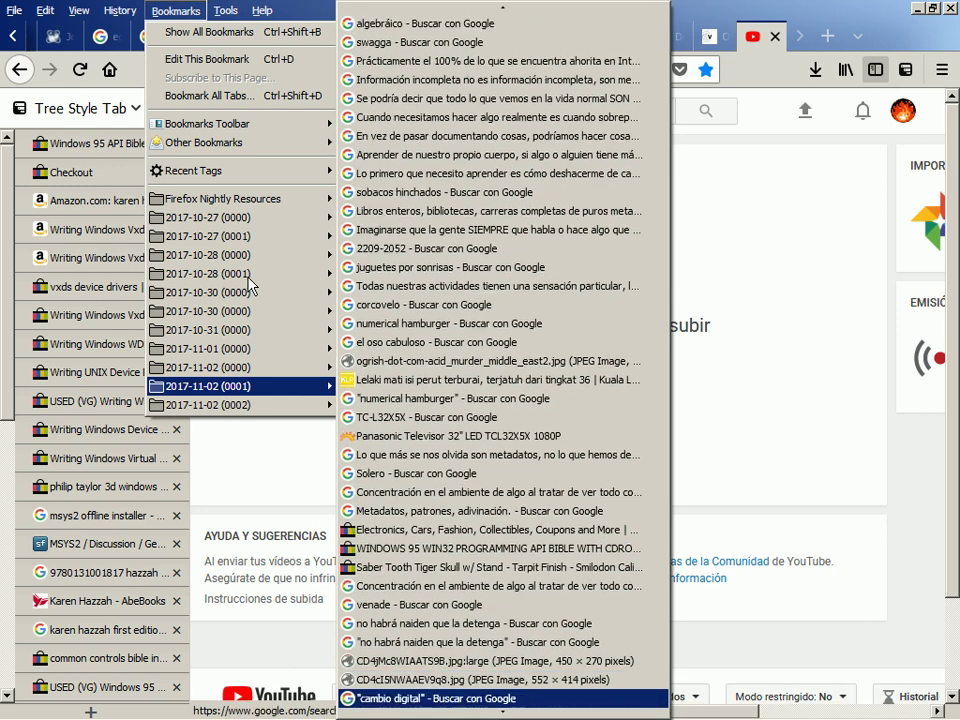
key("Down")
key("Down")
key("Down")
key("Down")
key("Down")
key("Down")
key("Down")
key("Down")
key("Down")
key("Down")
key("Down")
key("Down")
key("Down")
key("Down")
key("Down")
key("Down")
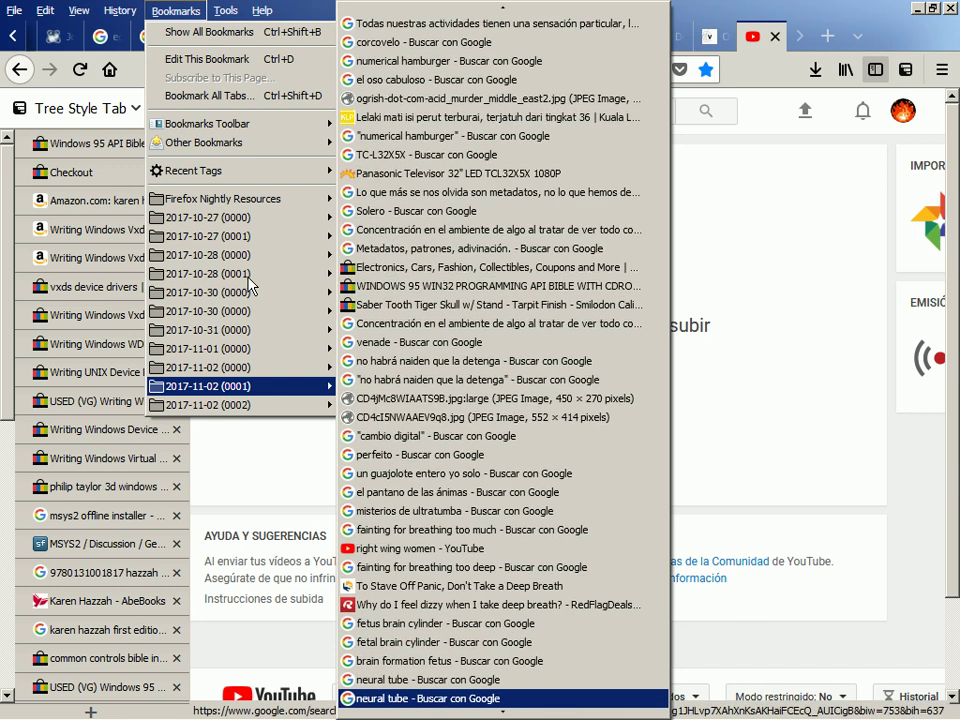
key("Down")
key("Down")
key("Down")
key("Down")
key("Down")
key("Down")
key("Down")
key("Down")
key("Down")
key("Down")
key("Down")
key("Down")
key("Down")
key("Down")
key("Down")
key("Down")
key("Down")
key("Down")
key("Down")
key("Down")
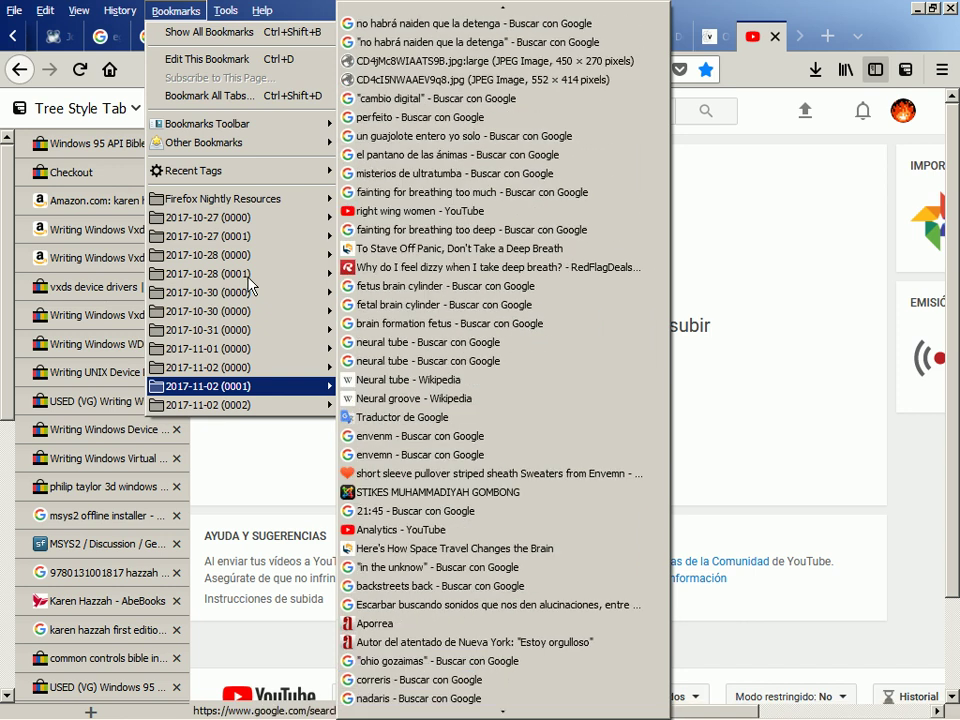
key("Left")
key("Up")
key("Right")
key("Left")
key("Up")
key("Right")
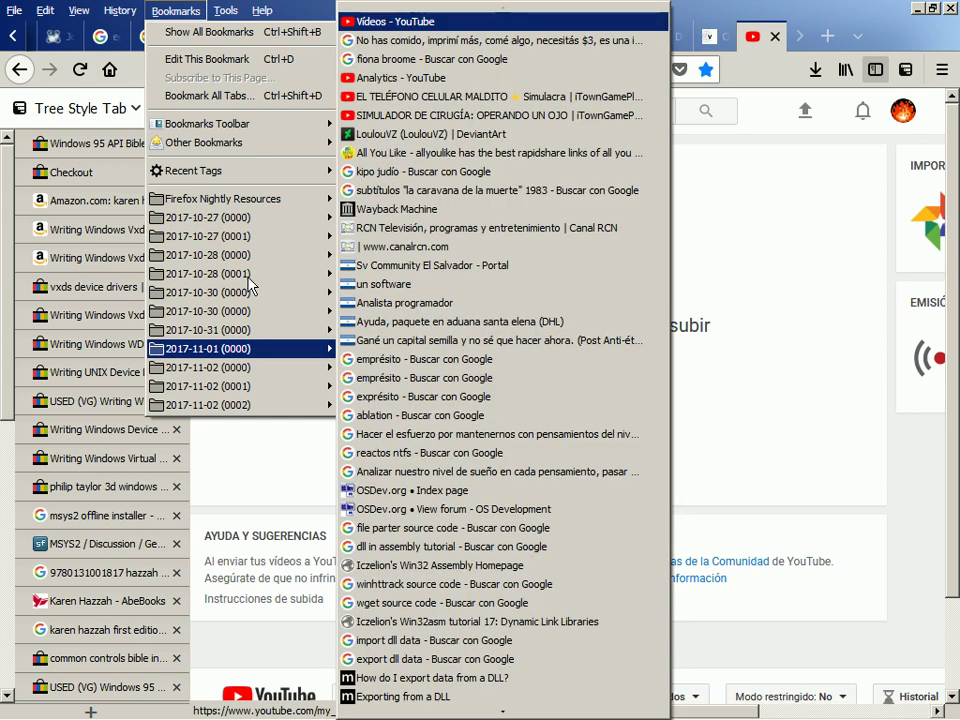
key("Up")
key("Return")
Look up "visual studio 2013" from a new tab and switch to the already open Xinyustudio page on Visual Studio Community 2013 with Update 4
key("ctrl+t")
type("visual")
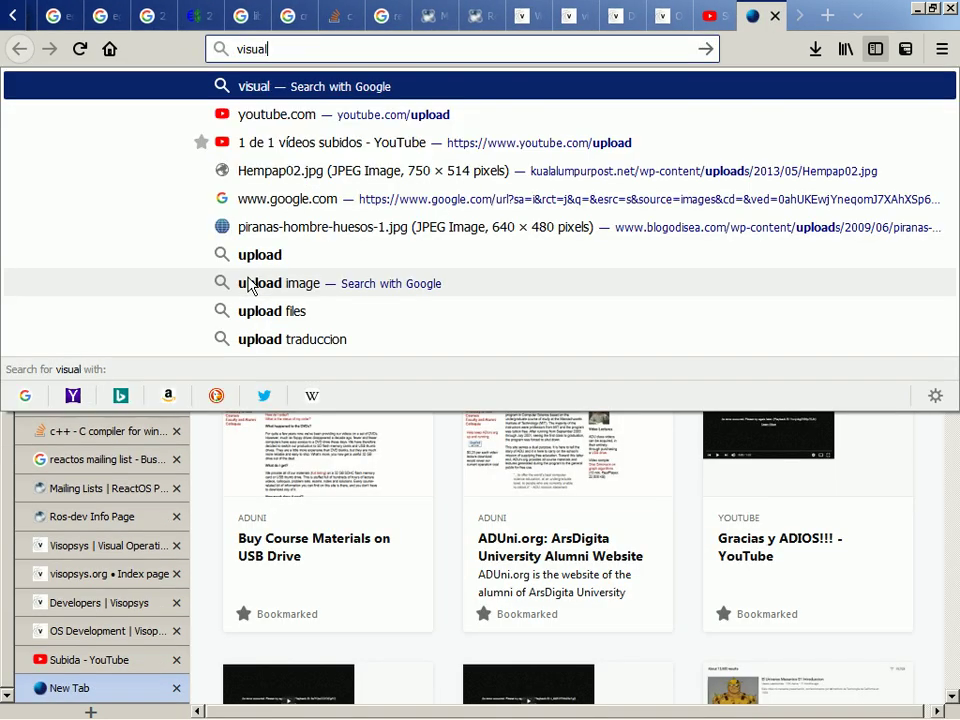
type(" studio 201")
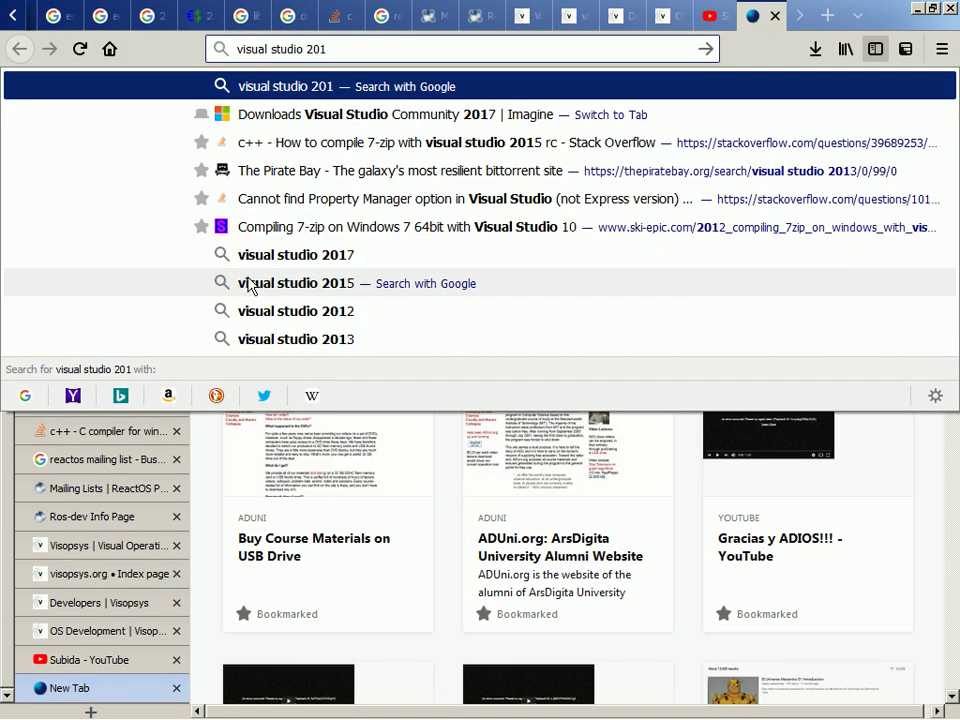
type("3")
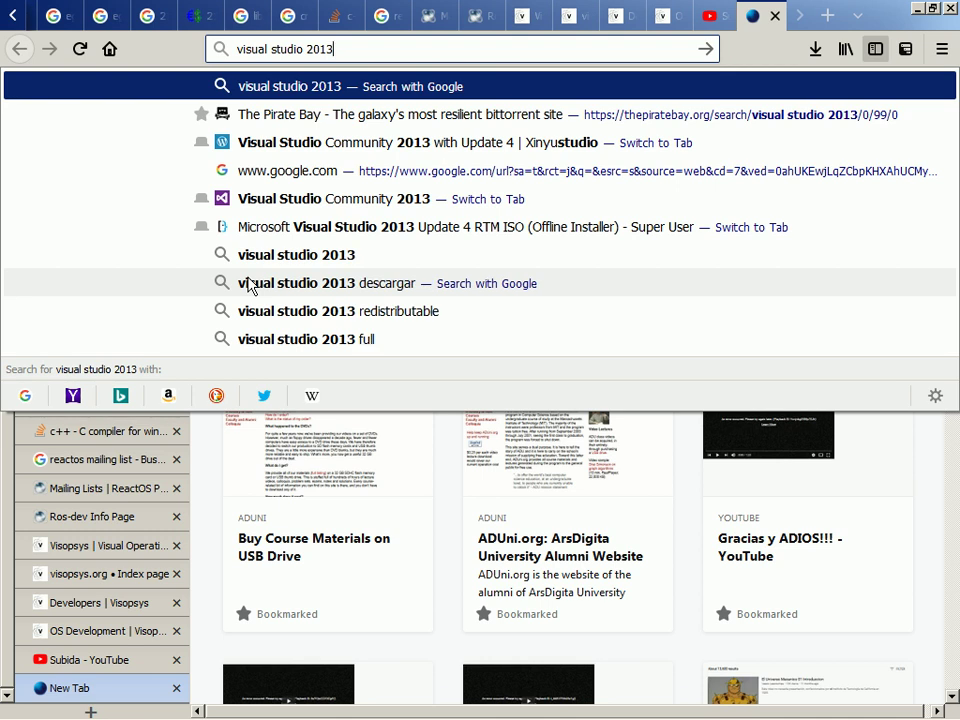
key("Down")
key("Down")
key("Return")
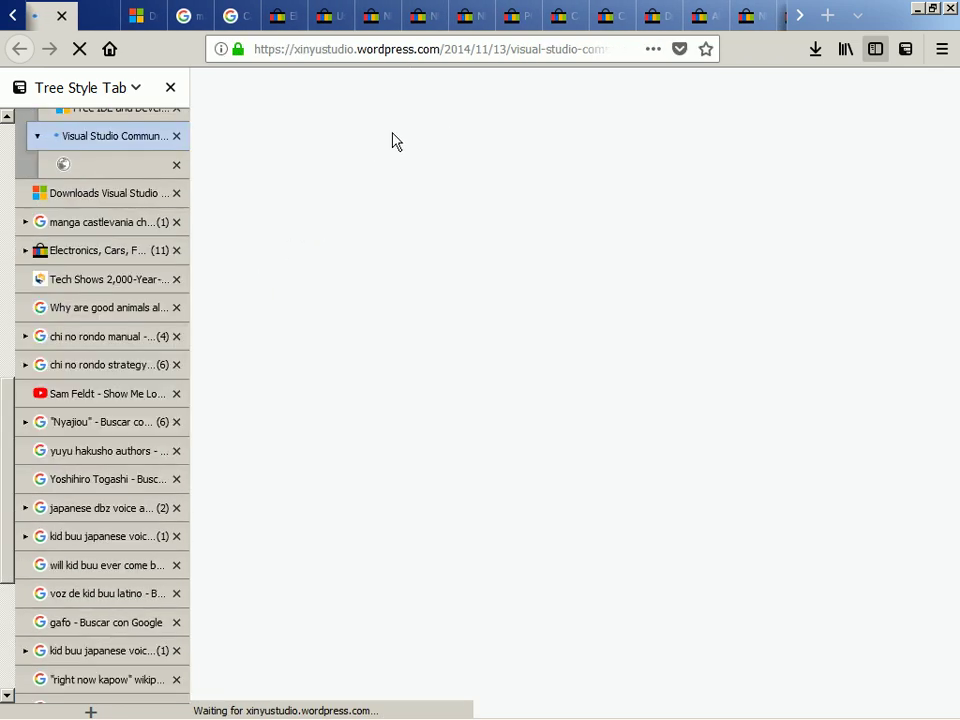
Copy the link address of the DVD5 ISO image for Visual Studio Community 2013 with Update 4 from the Xinyustudio page
scroll(108, 140, "up", 5)
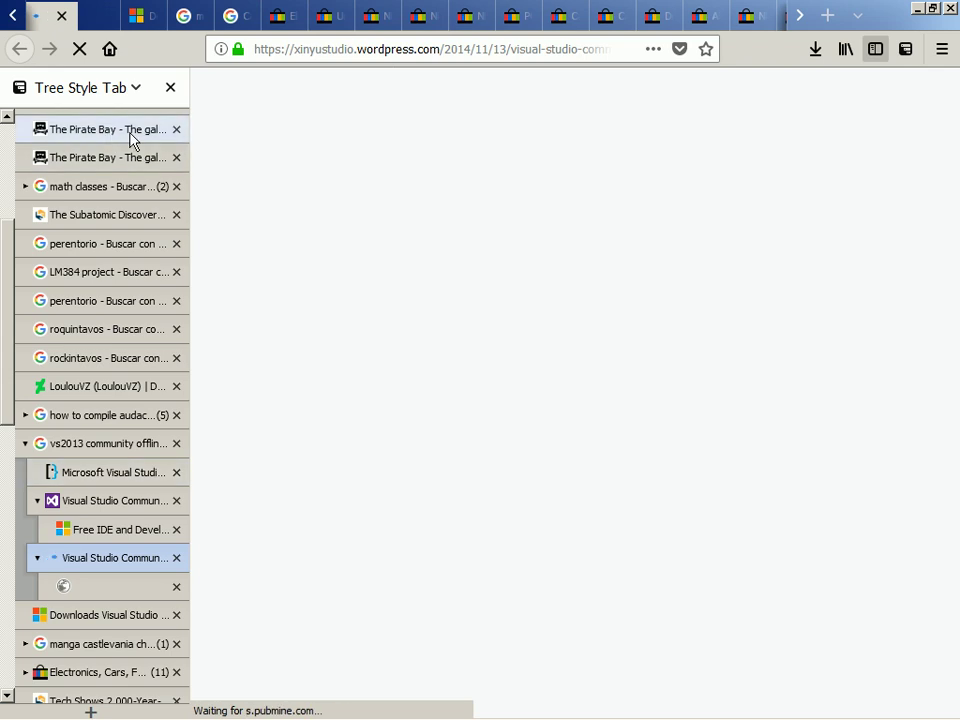
scroll(130, 137, "down", 3)
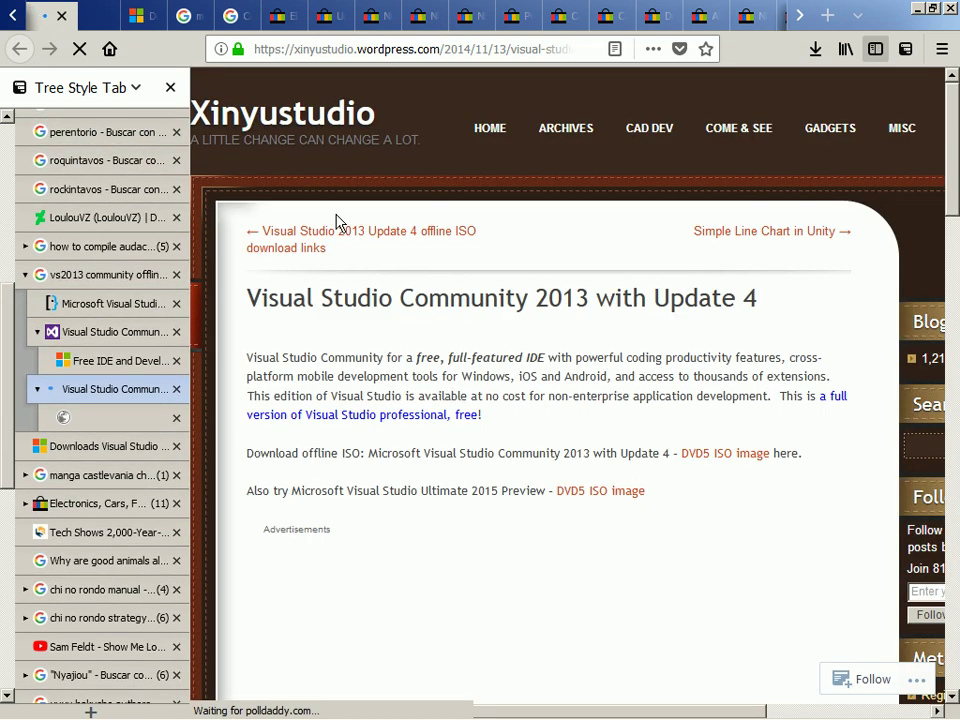
scroll(337, 222, "down", 1)
scroll(337, 222, "down", 3)
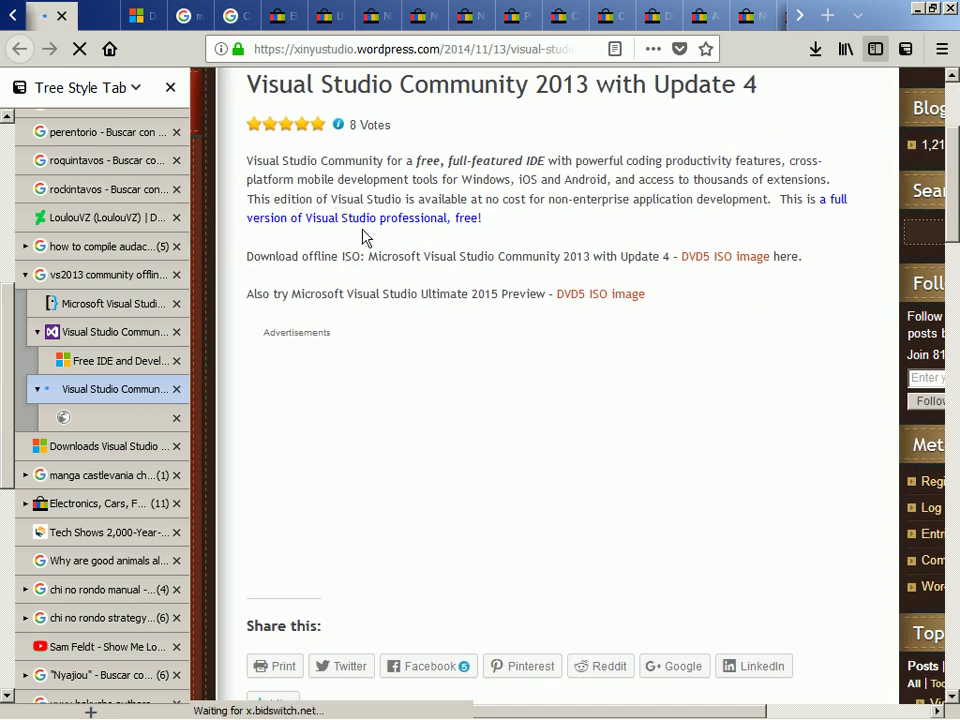
scroll(364, 230, "down", 1)
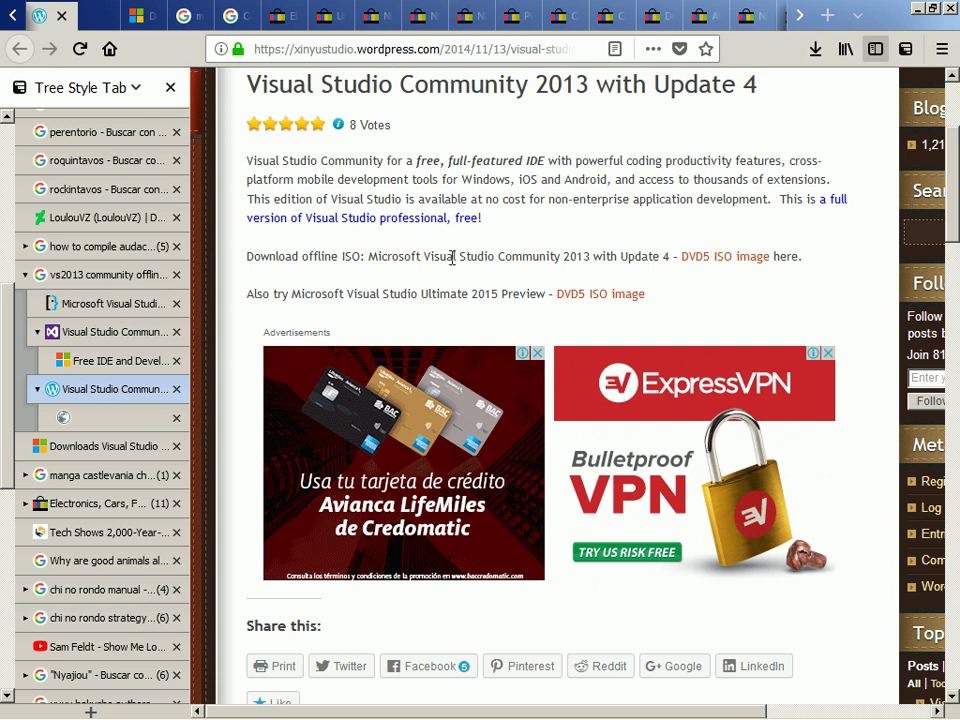
right_click(711, 264)
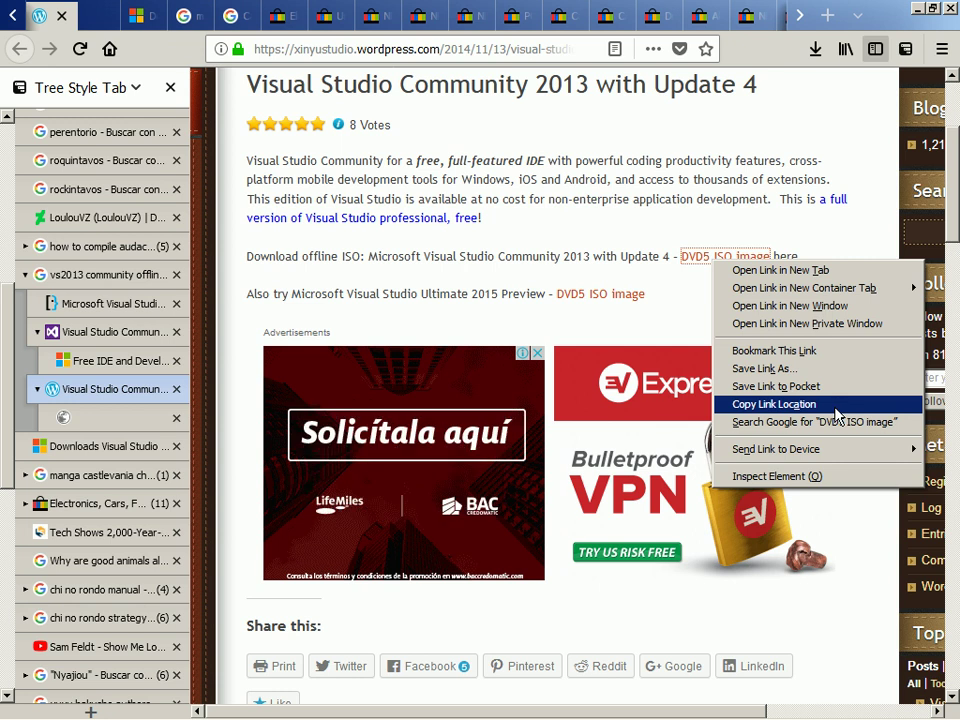
left_click(774, 404)
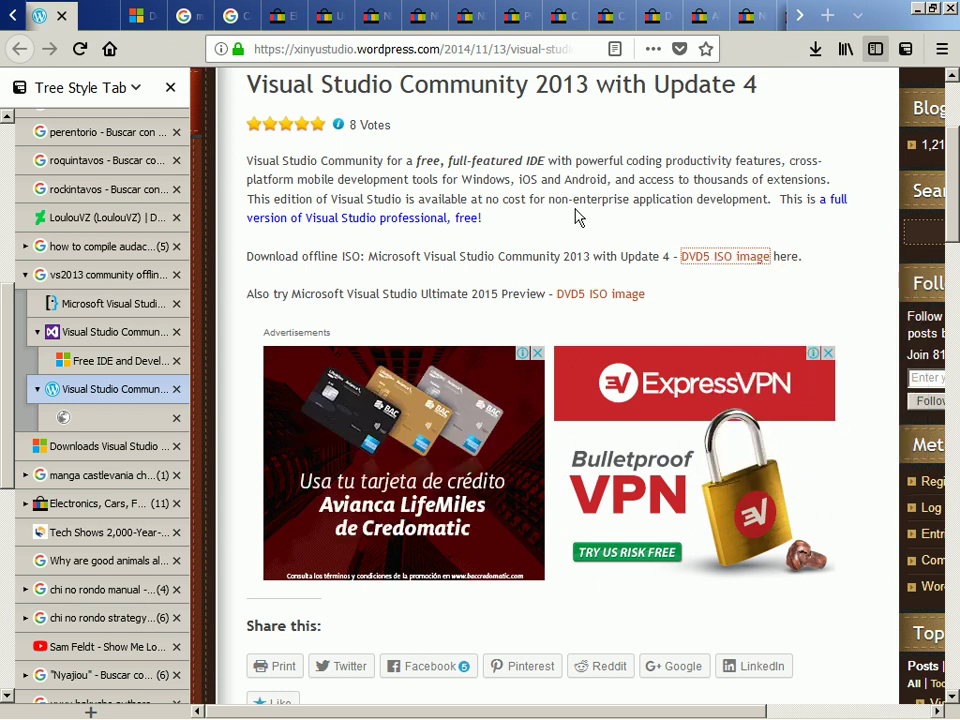
Open Notepad, paste the copied ISO link into the blank document and go to the start of the address
key("alt+Tab")
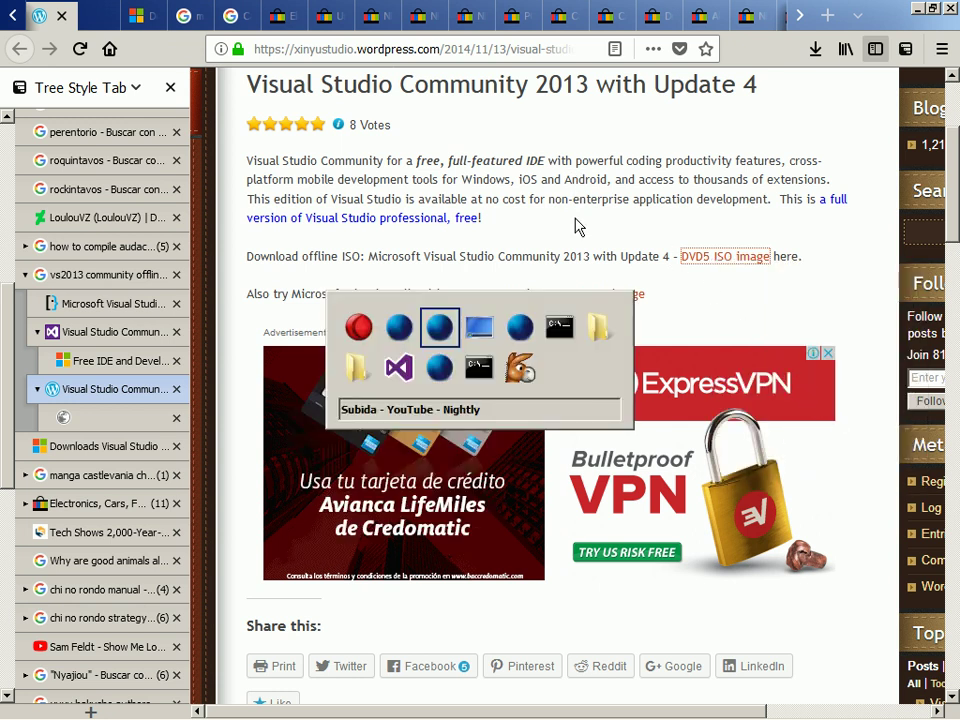
key("super+r")
type("notep")
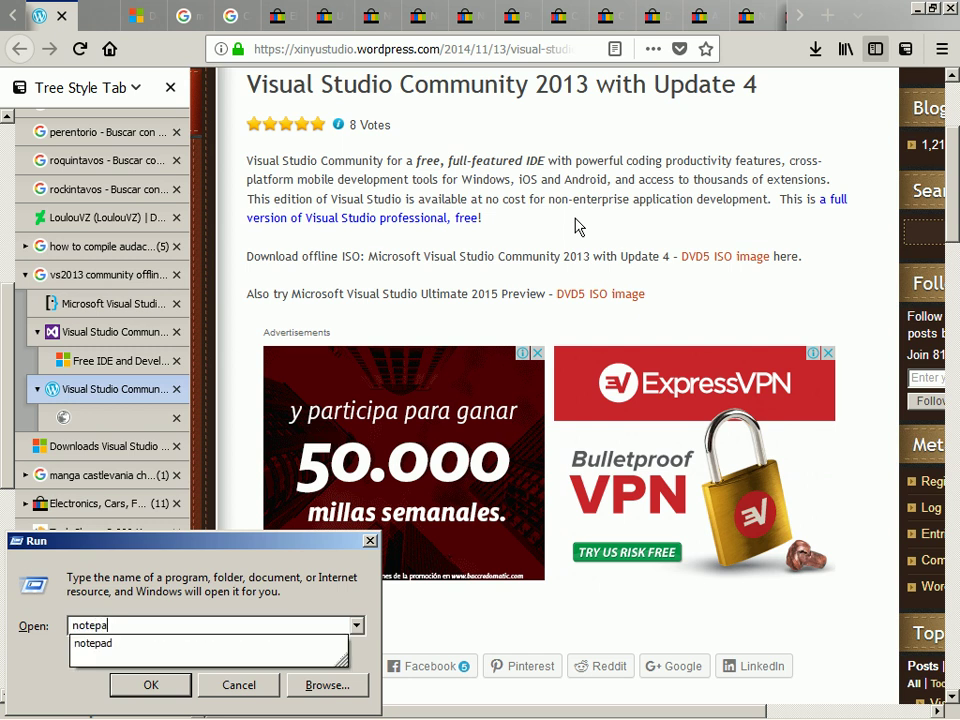
type("ad")
key("Return")
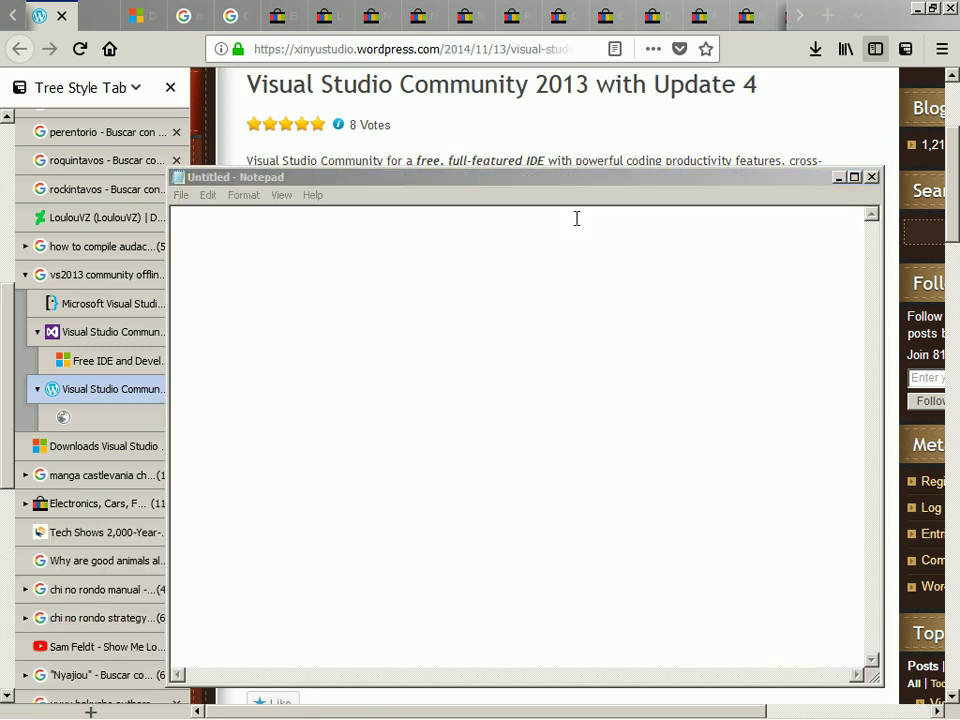
key("ctrl+v")
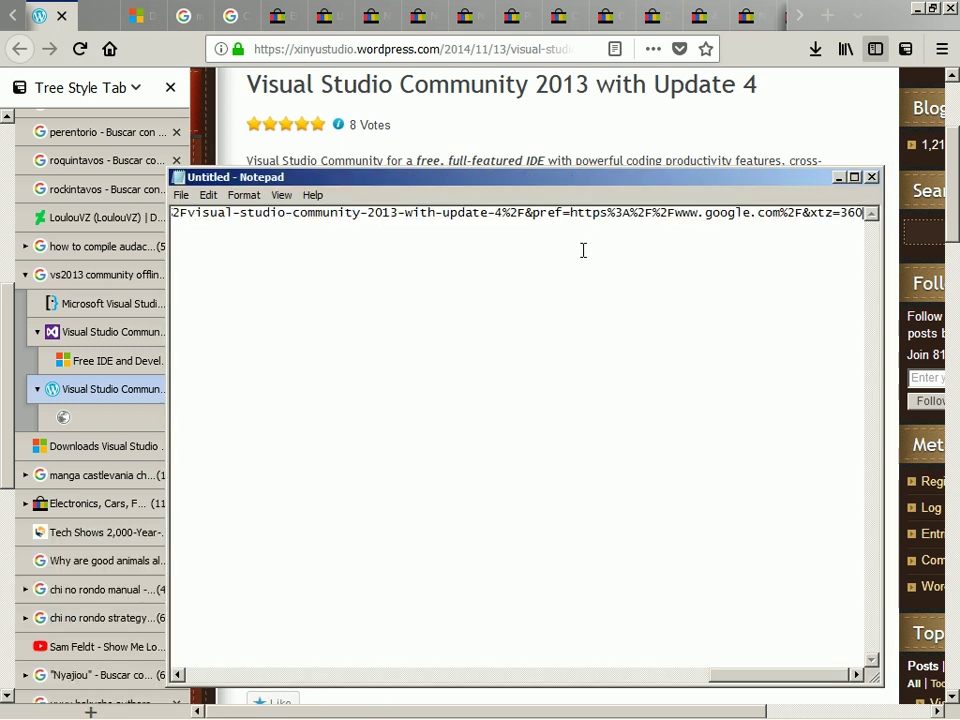
key("Home")
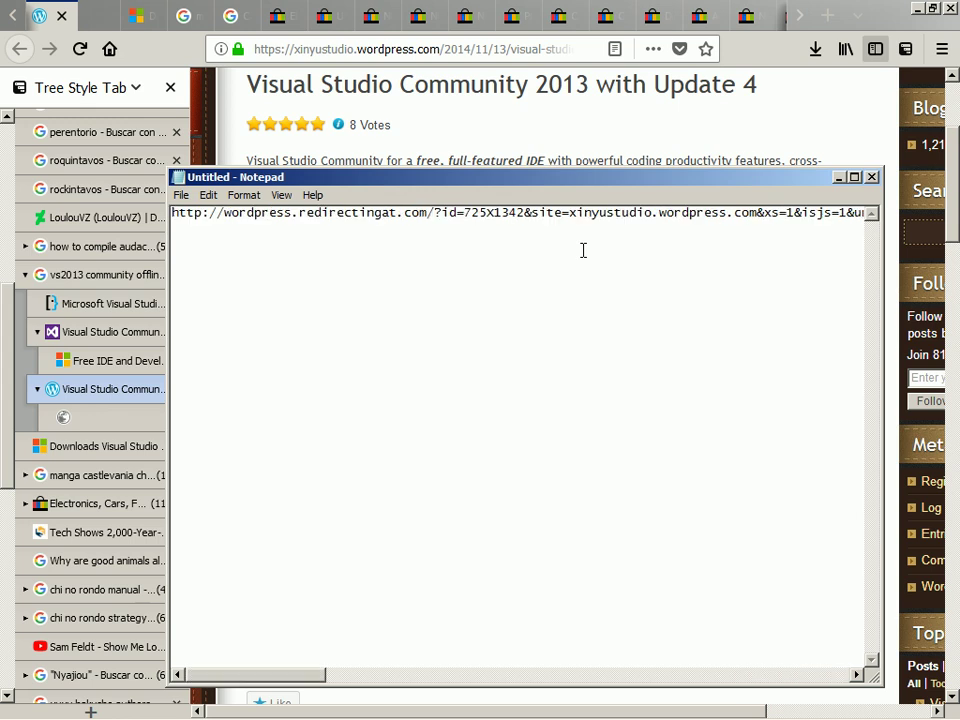
Return to the browser page and download vs2013.4_ce_enu.iso from the DVD5 ISO image link, choosing to save the file
key("alt+Tab")
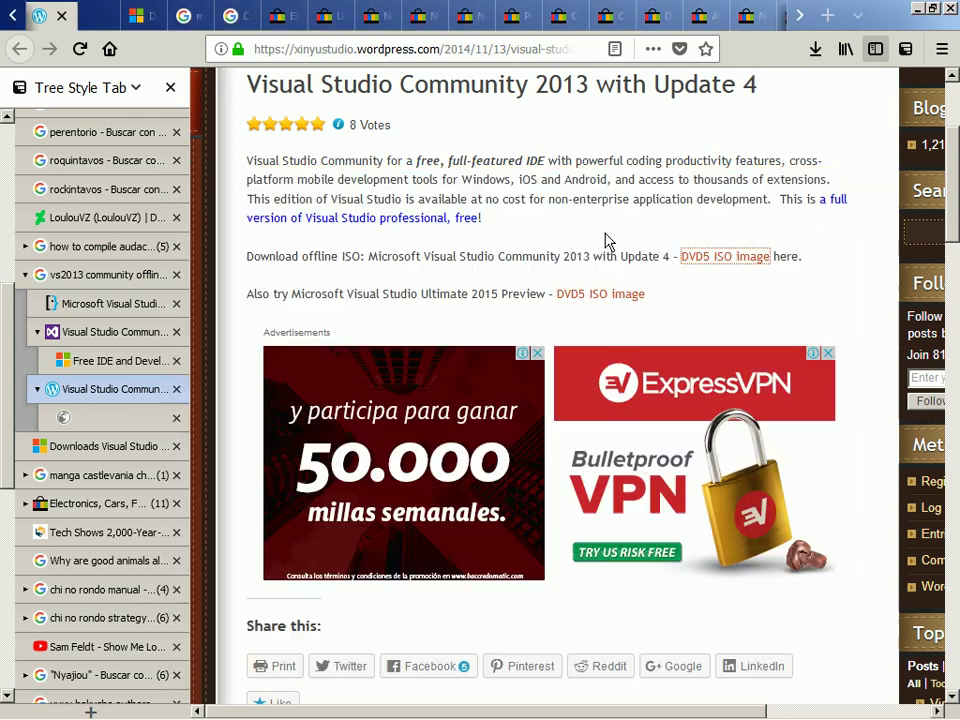
left_click(725, 259)
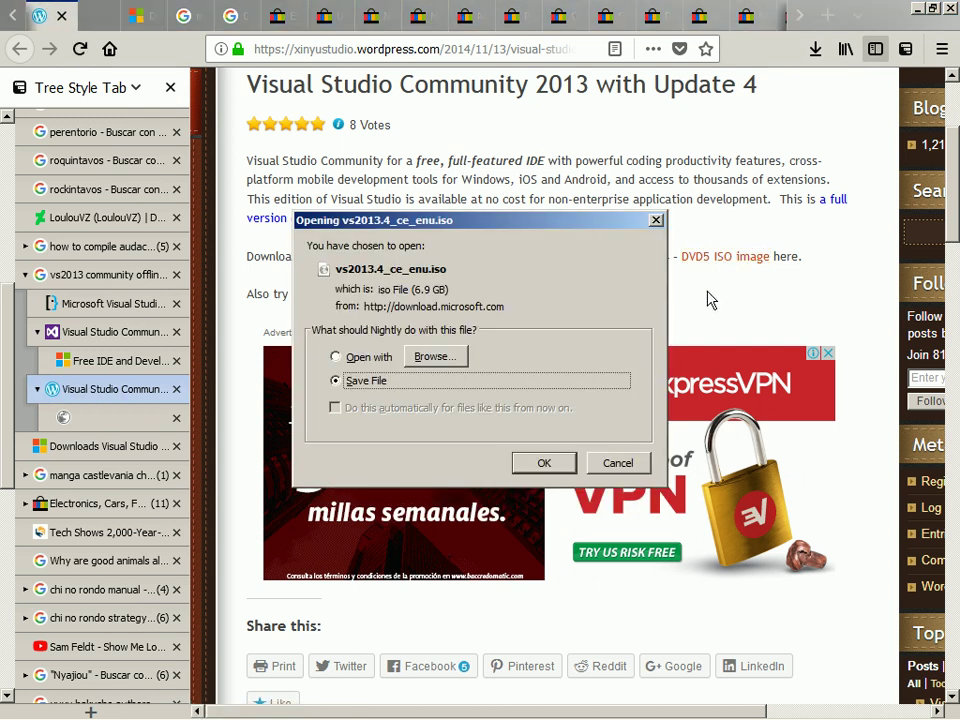
key("Return")
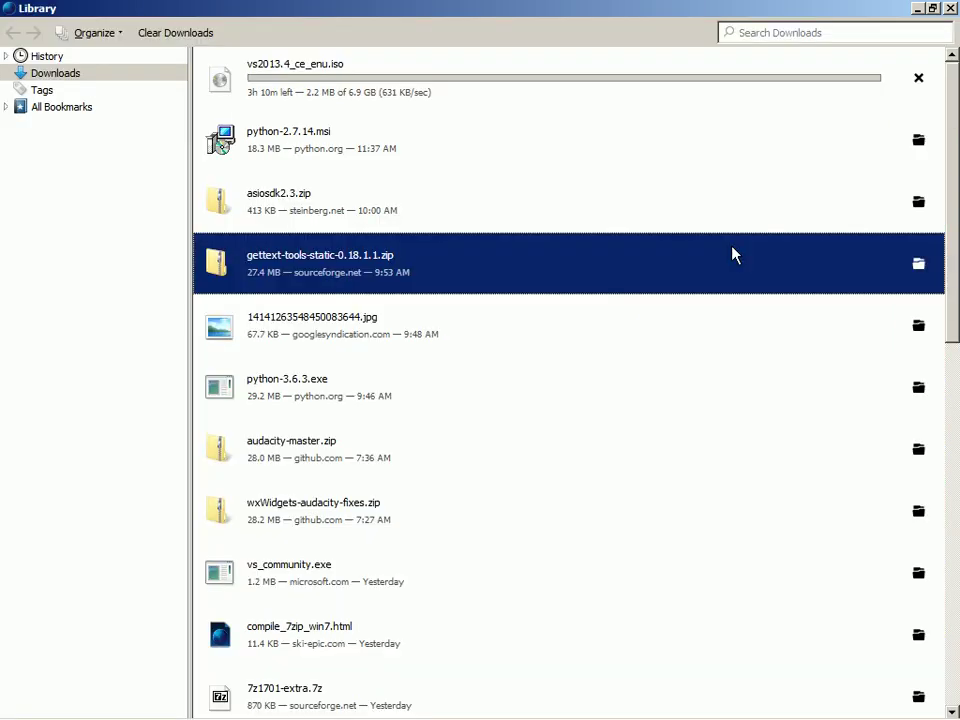
Copy the download link of vs2013.4_ce_enu.iso from the downloads list and replace the Notepad text with it
right_click(584, 88)
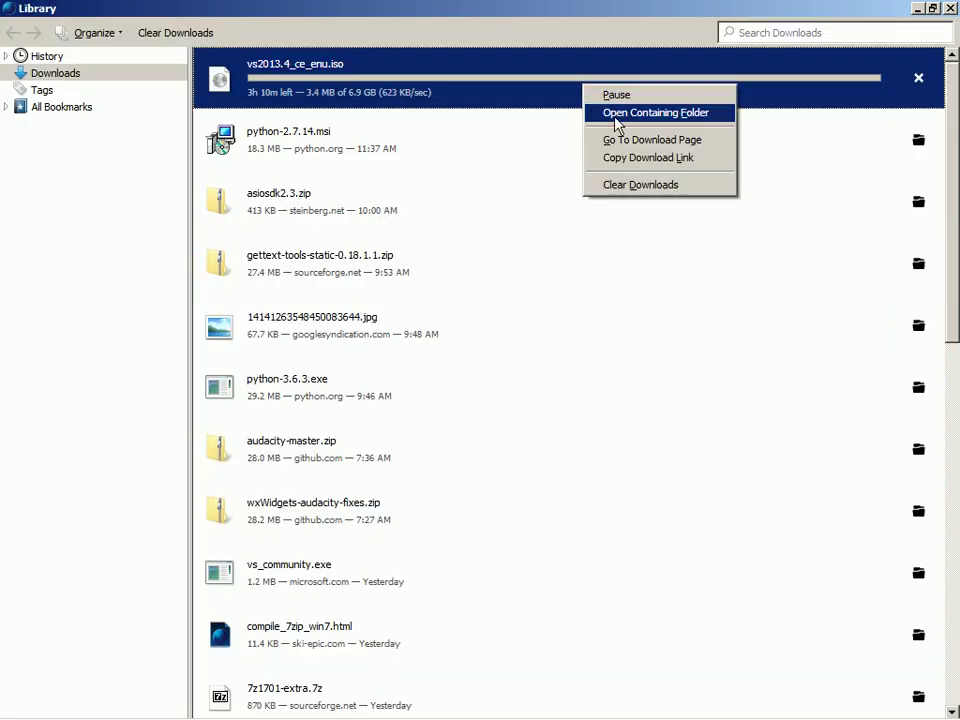
left_click(633, 163)
key("alt+Tab")
key("ctrl+a")
key("ctrl+v")
key("Home")
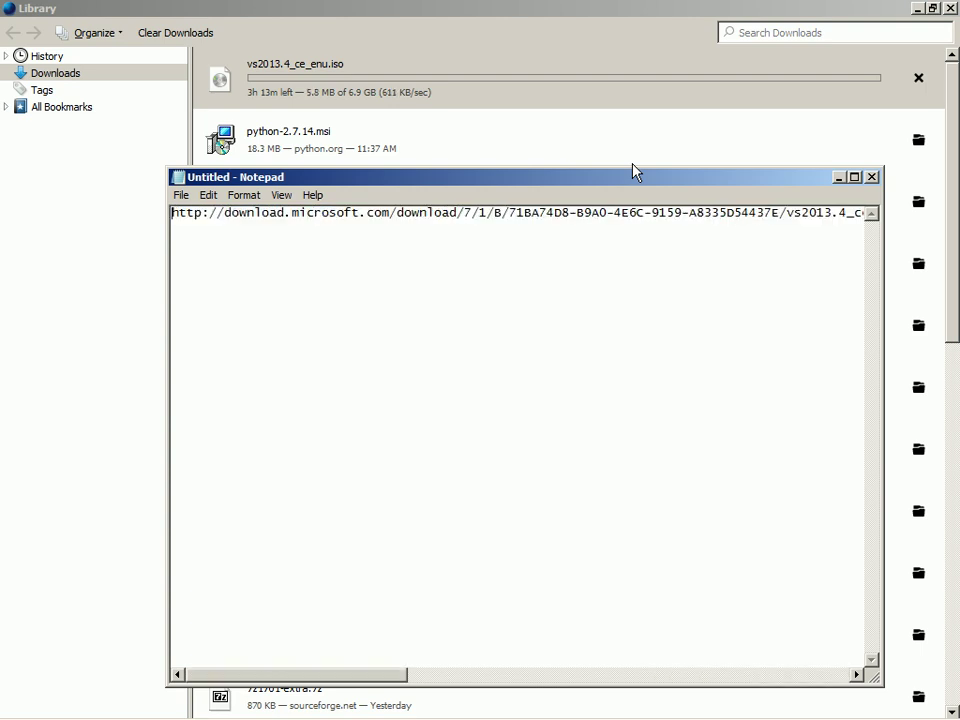
Cancel the vs2013.4_ce_enu.iso download in the Library window and remove its entry from the list
key("alt+Tab")
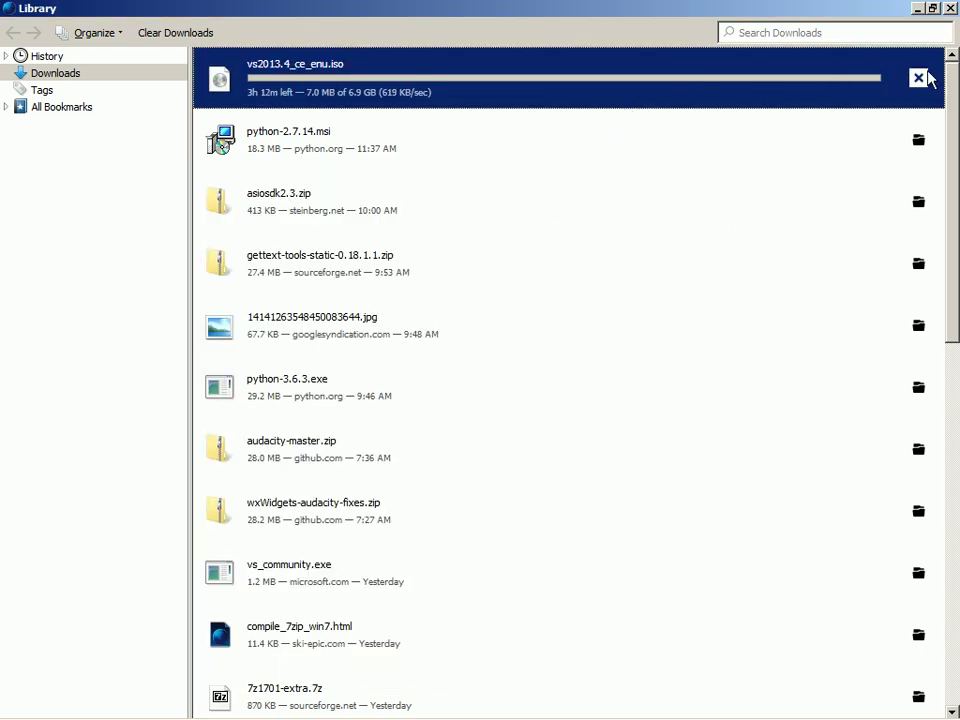
left_click(919, 79)
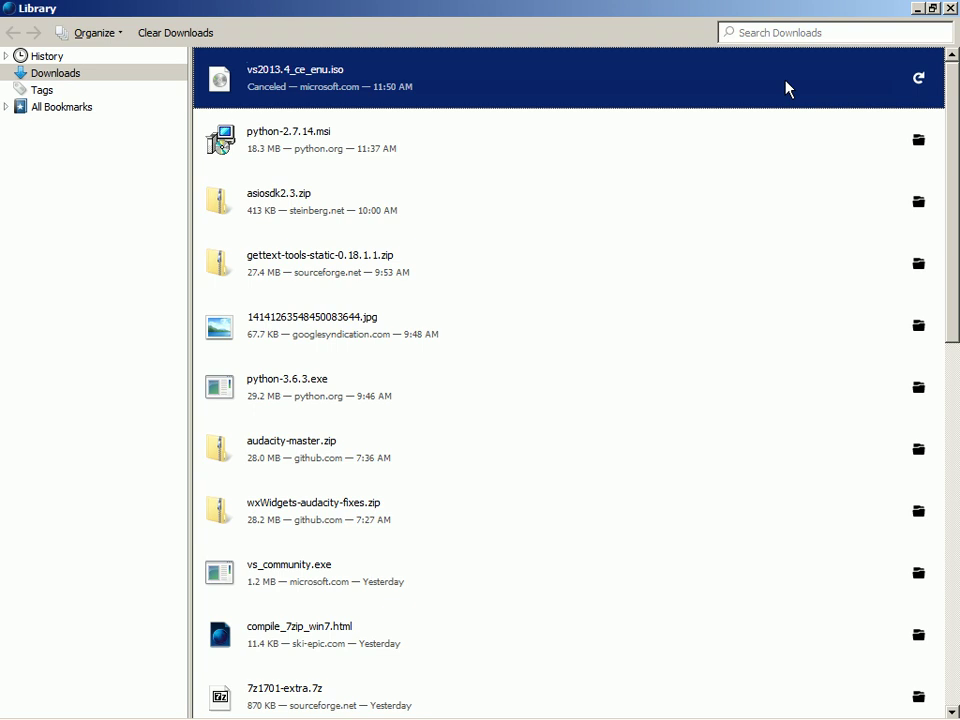
key("Delete")
Copy the full download.microsoft.com address from Notepad, load it in a new browser tab and return to the start of the Notepad text
key("alt+Tab")
key("ctrl+a")
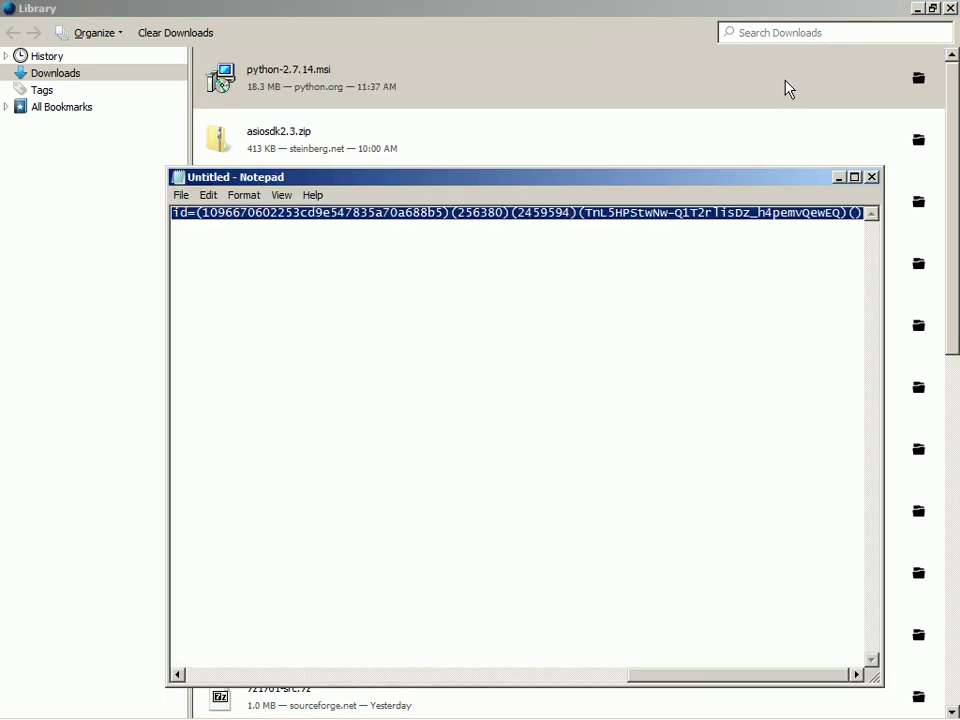
key("ctrl+c")
key("alt+Tab")
key("ctrl+t")
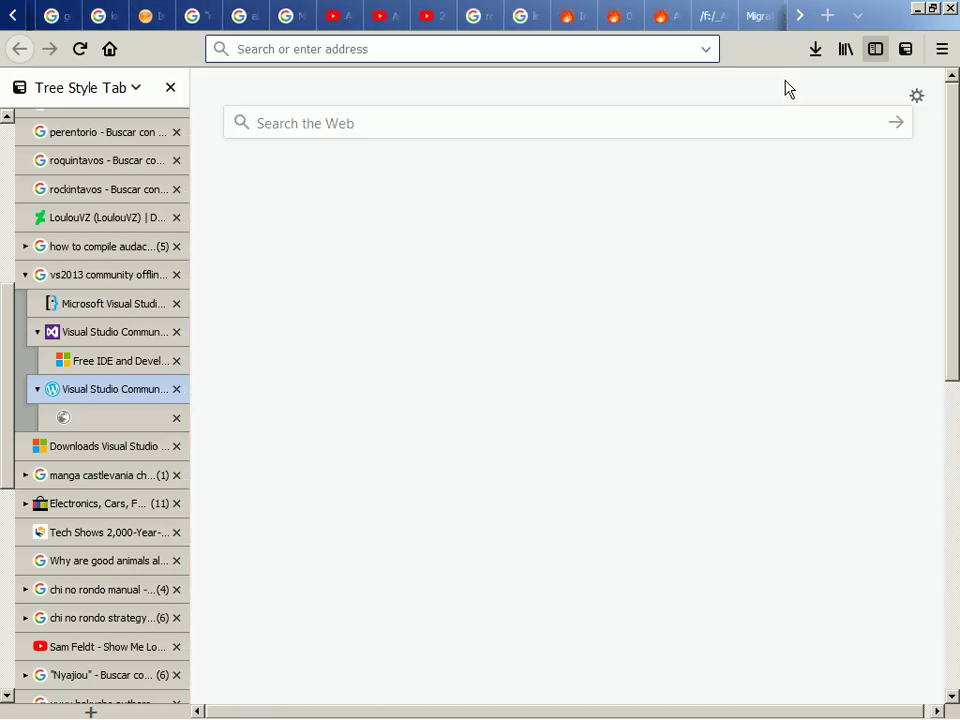
key("ctrl+v")
key("Return")
key("Return")
key("alt+Tab")
key("Home")
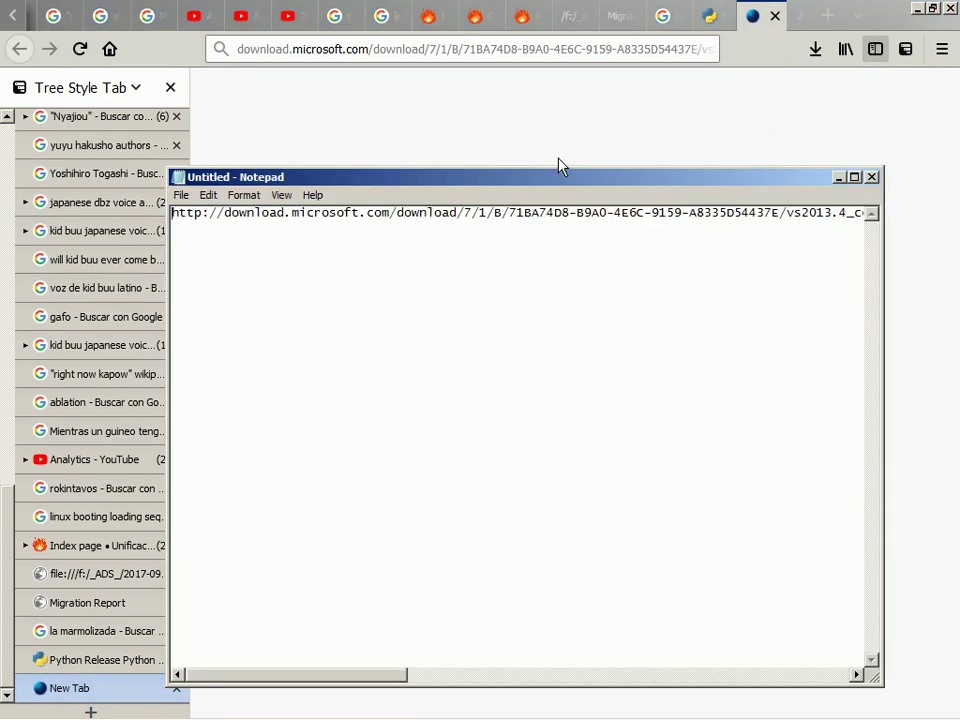
Switch to the browser window with the YouTube upload page and look through its list of open tabs
key("alt+Tab")
key("alt+Tab")
key("alt+Tab")
key("alt+Tab")
key("Tab")
key("Tab")
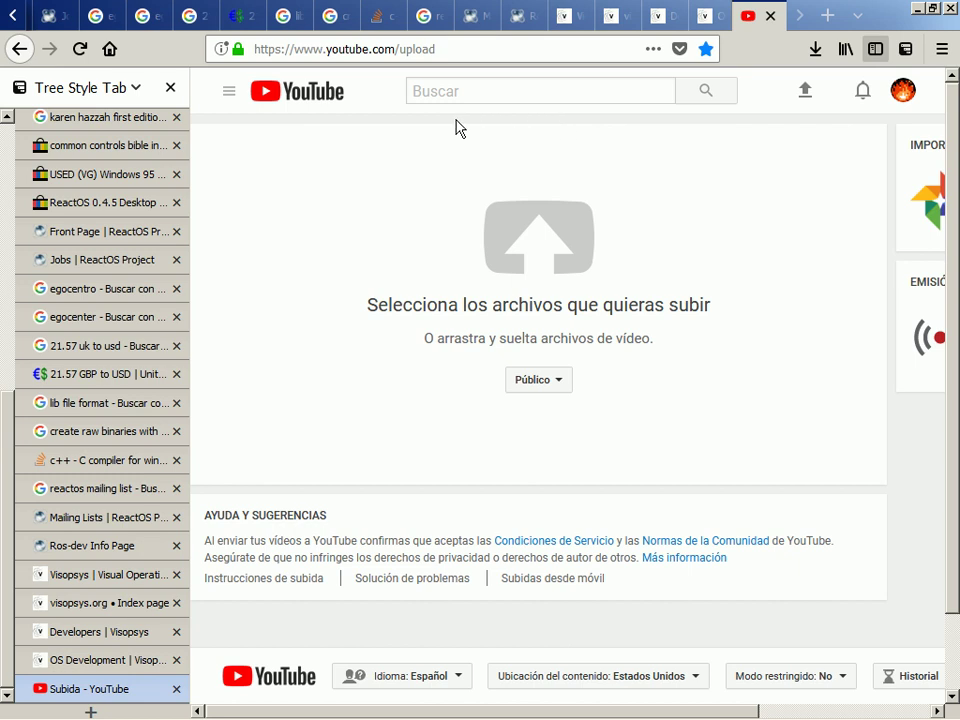
scroll(70, 425, "up", 1)
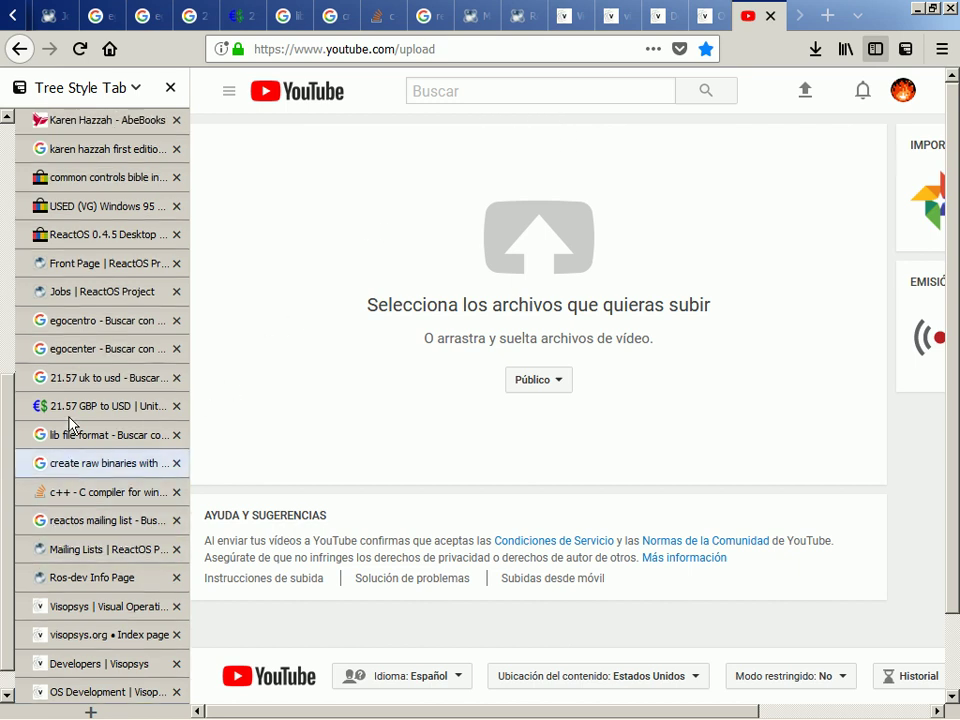
scroll(70, 425, "up", 9)
scroll(71, 424, "down", 5)
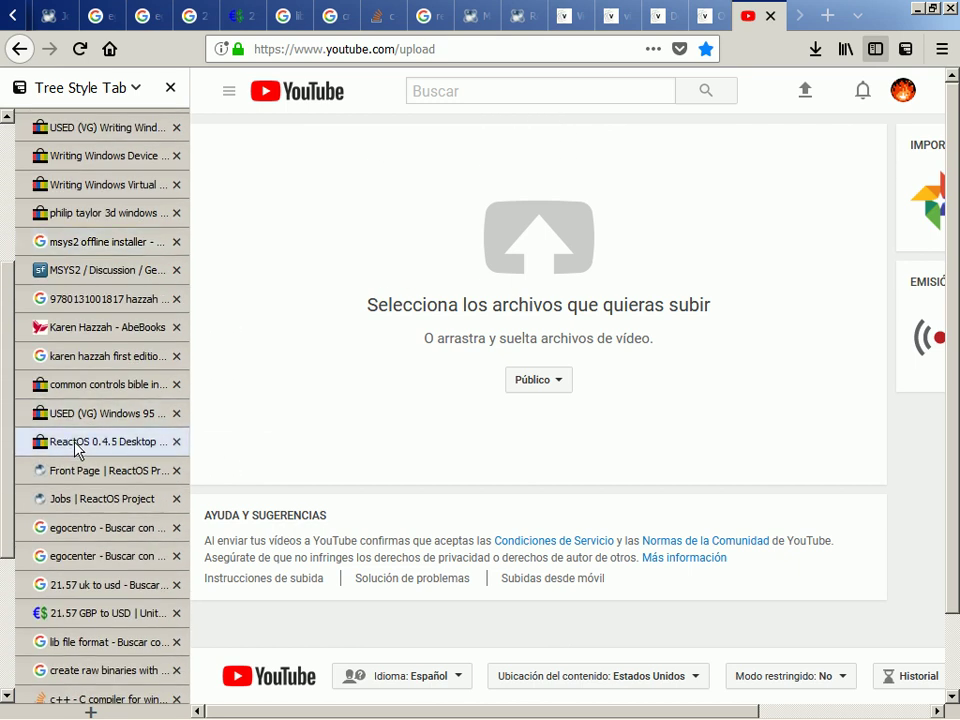
Review the manual generation script's console output and switch to the Explorer window of audacity-master_Copy's help folder
scroll(100, 400, "up", 5)
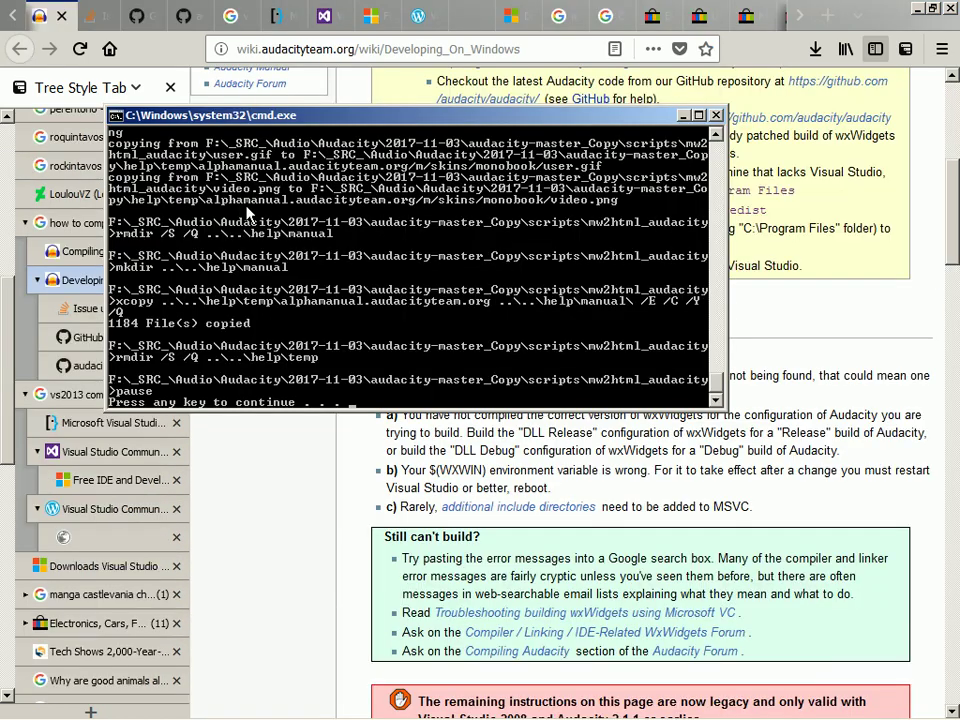
key("Return")
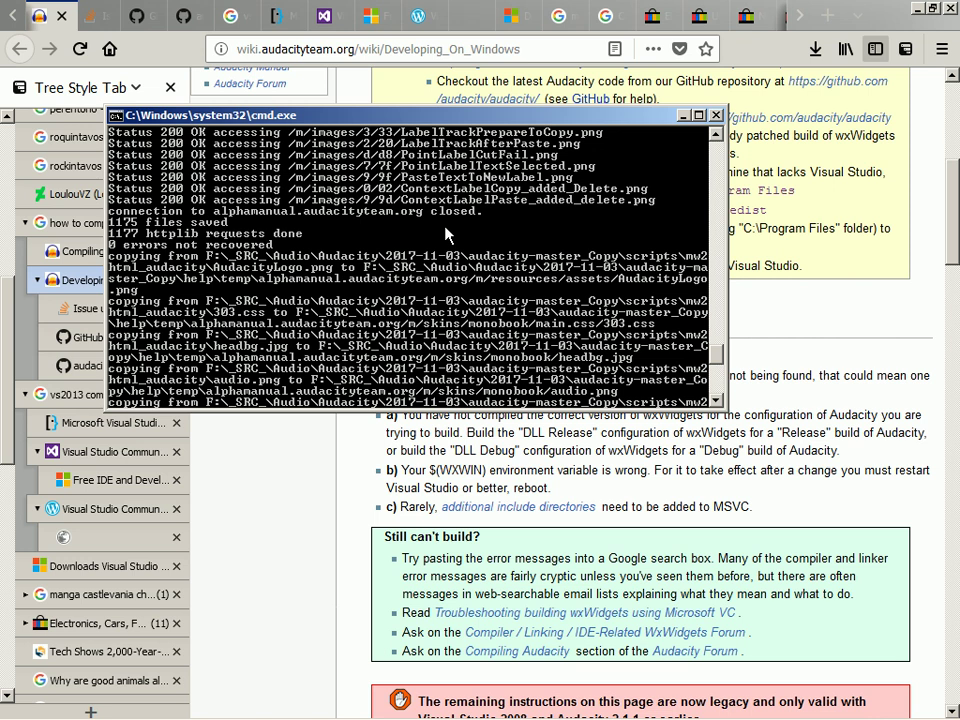
key("alt+Tab")
key("alt+Tab")
key("alt+Tab")
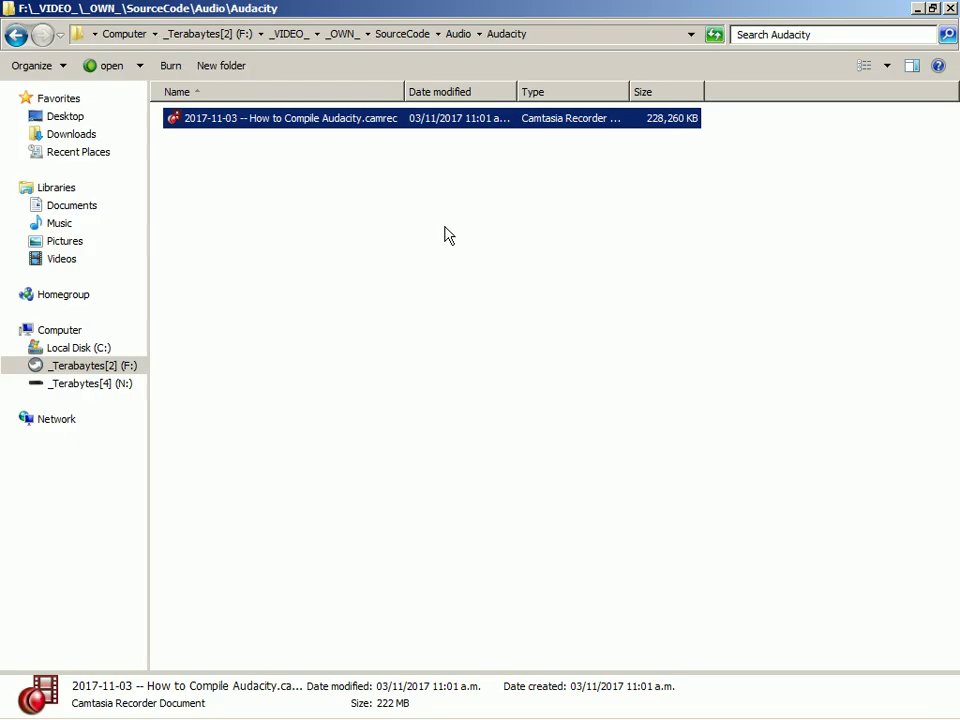
key("alt+Tab")
key("alt+Tab")
key("alt+Tab")
key("alt+Tab")
key("alt+Tab")
key("alt+Tab")
key("alt+Tab")
key("alt+Tab")
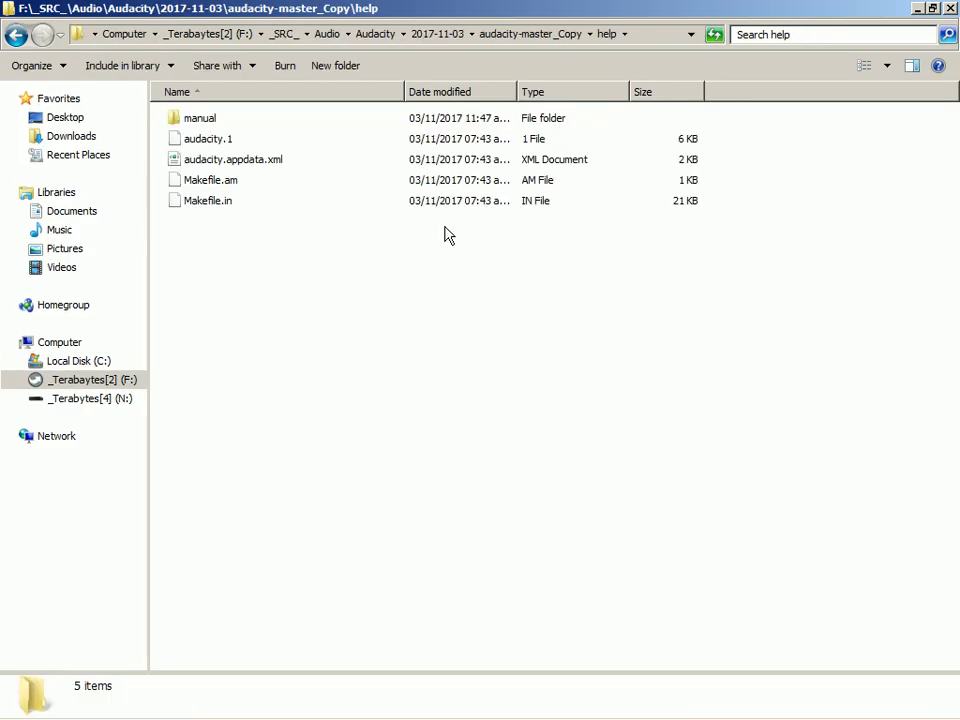
Open the generated manual folder inside help, look through its files and return to the help folder
key("Down")
key("Up")
key("Up")
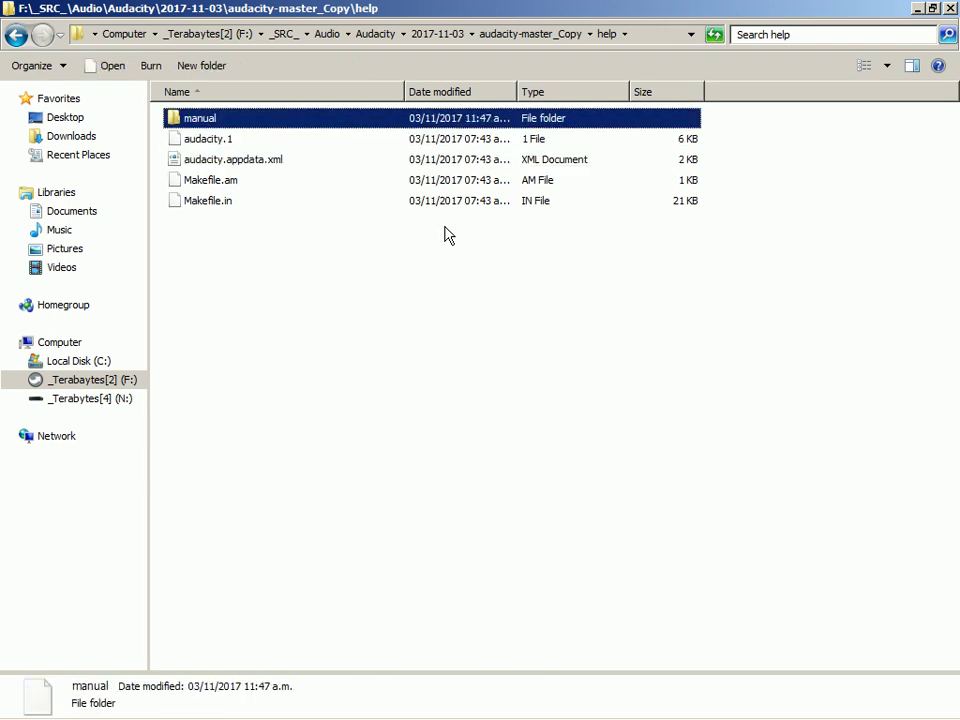
key("Return")
key("Down")
key("Down")
key("Down")
key("Down")
key("Down")
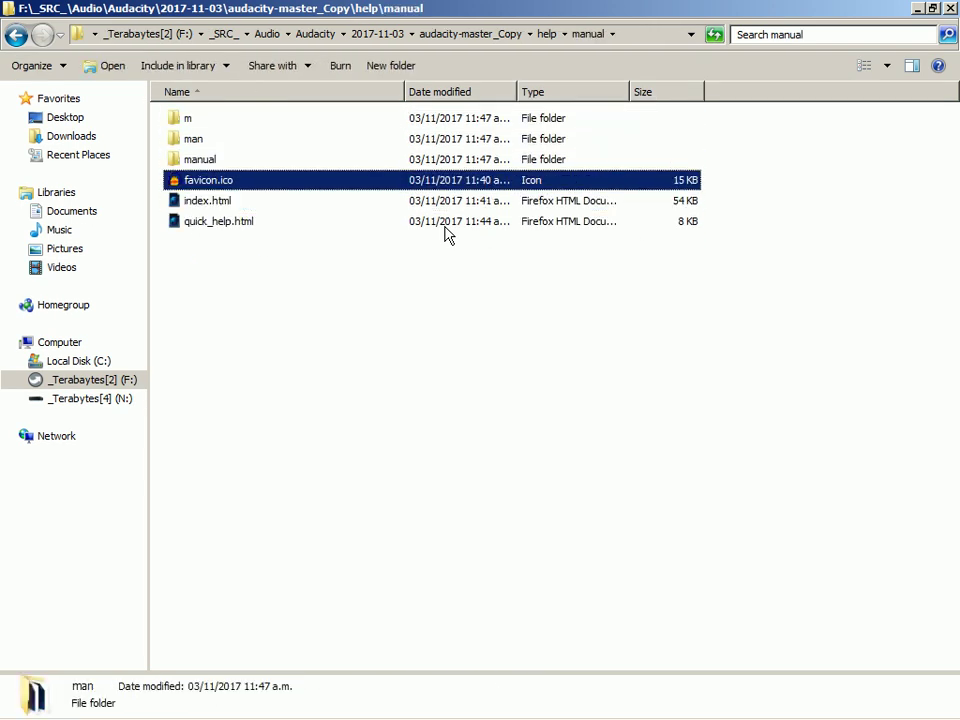
key("Up")
key("Up")
key("Up")
key("Up")
key("alt+Up")
Switch to the audacity solution in Visual Studio, build the help project and rebuild it
key("alt+Tab")
key("alt+Tab")
key("alt+Tab")
key("alt+Tab")
key("alt+Tab")
key("alt+Tab")
key("alt+Tab")
key("alt+Tab")
key("alt+Tab")
key("alt+Tab")
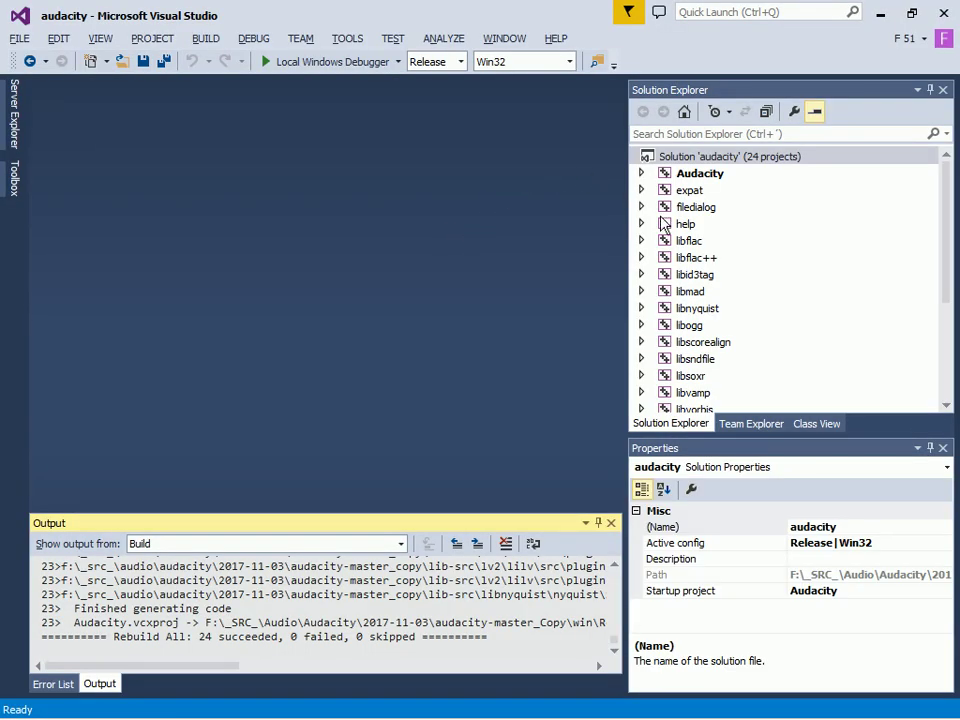
left_click(642, 224)
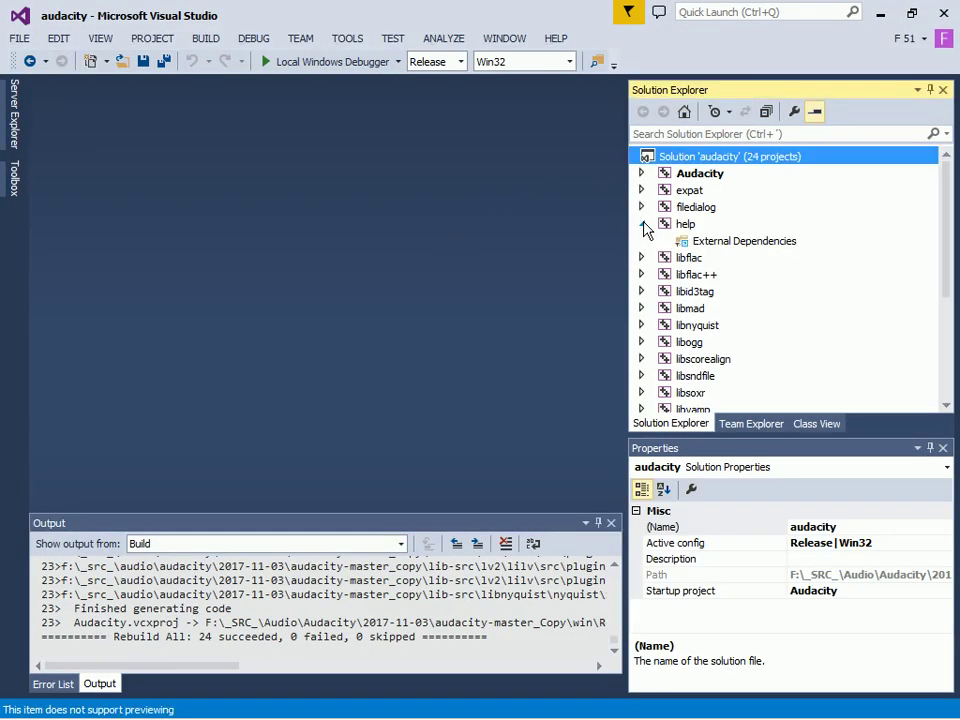
left_click(643, 225)
left_click(684, 225)
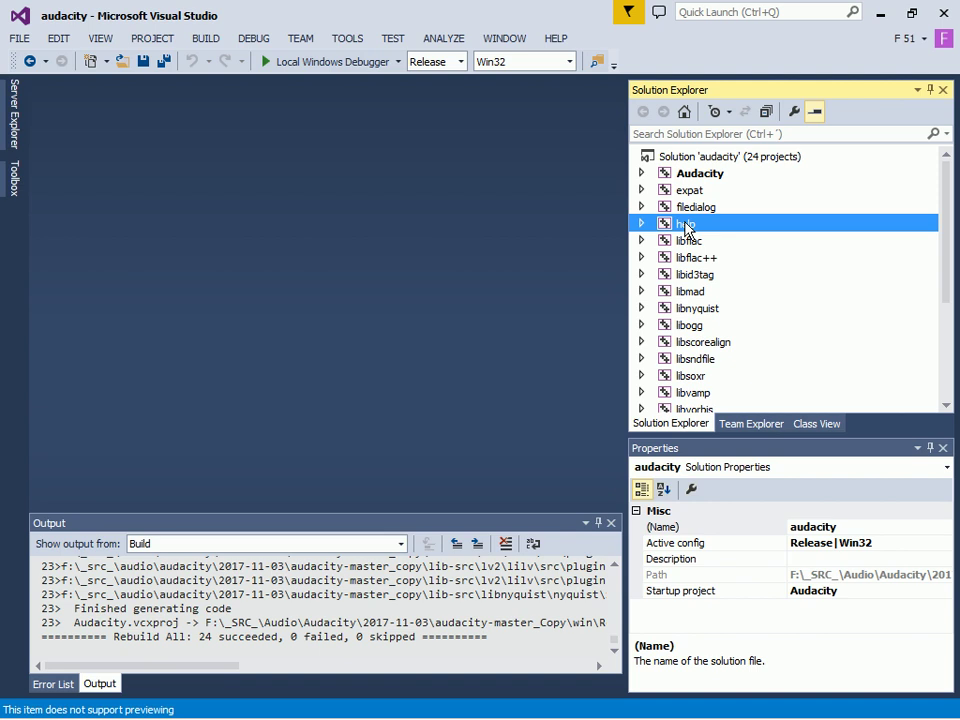
right_click(685, 226)
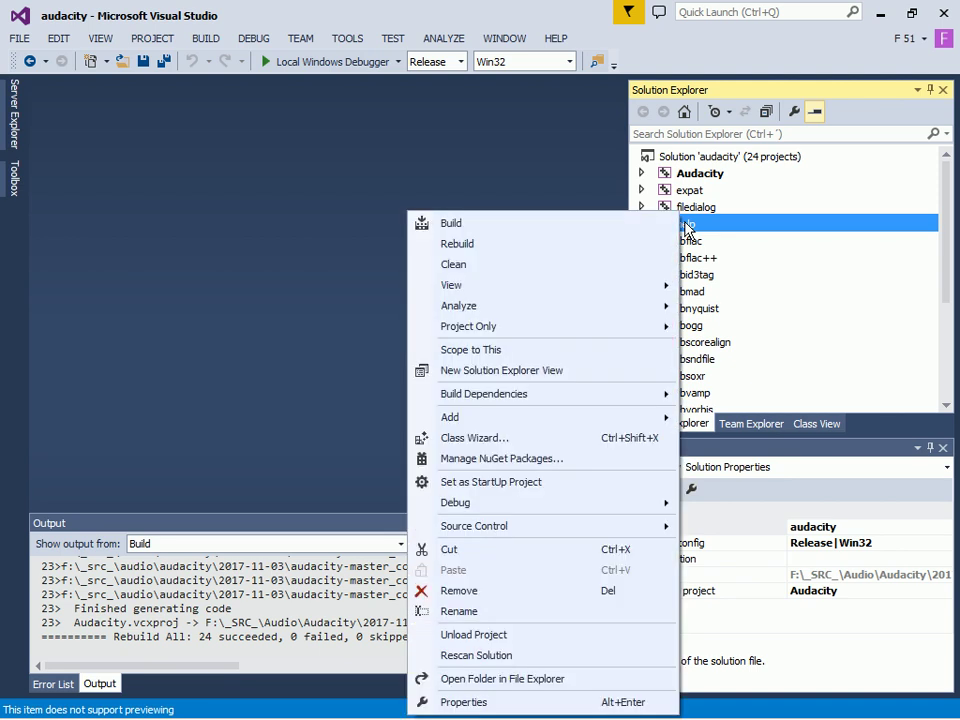
left_click(614, 226)
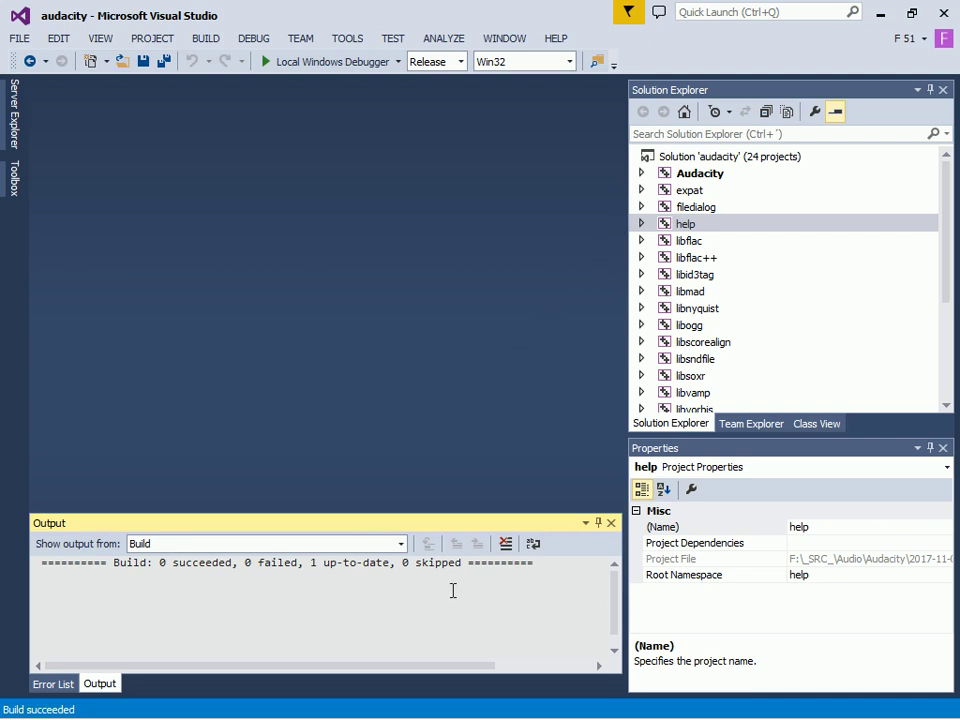
right_click(685, 224)
left_click(716, 250)
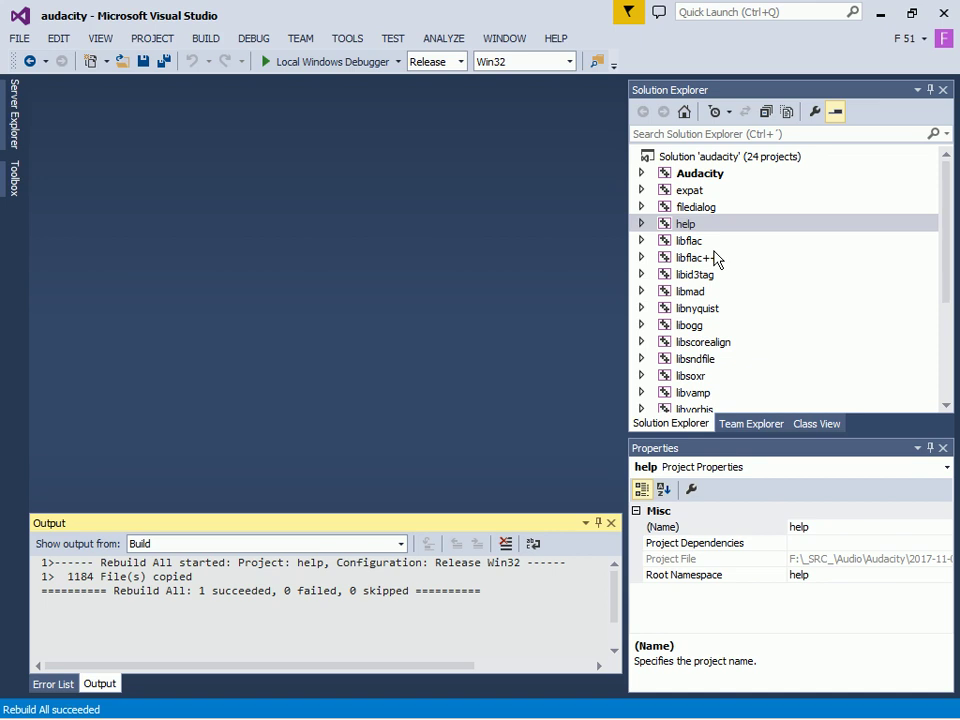
Switch back to Explorer and review the files in the source help\manual folder
key("alt+Tab")
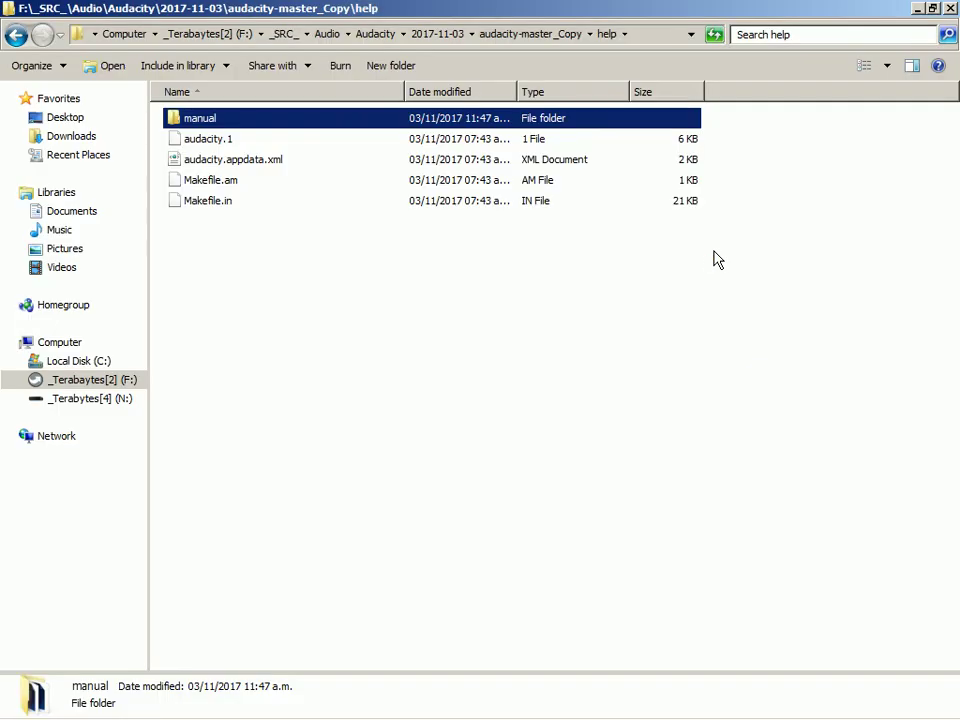
key("Down")
key("Up")
key("Return")
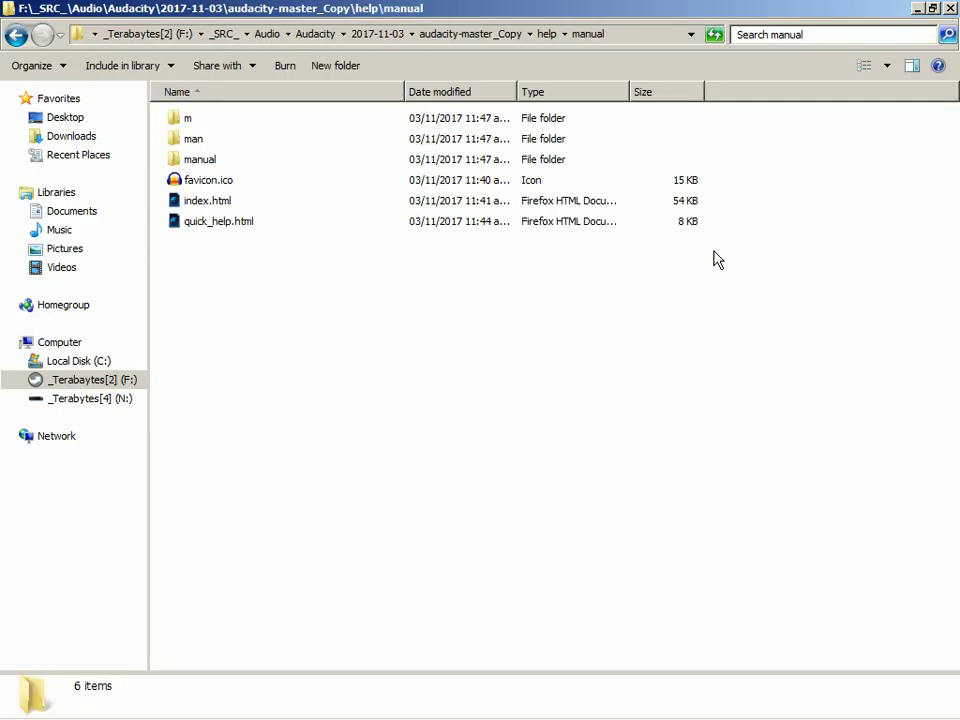
key("Down")
key("Down")
key("Down")
key("Down")
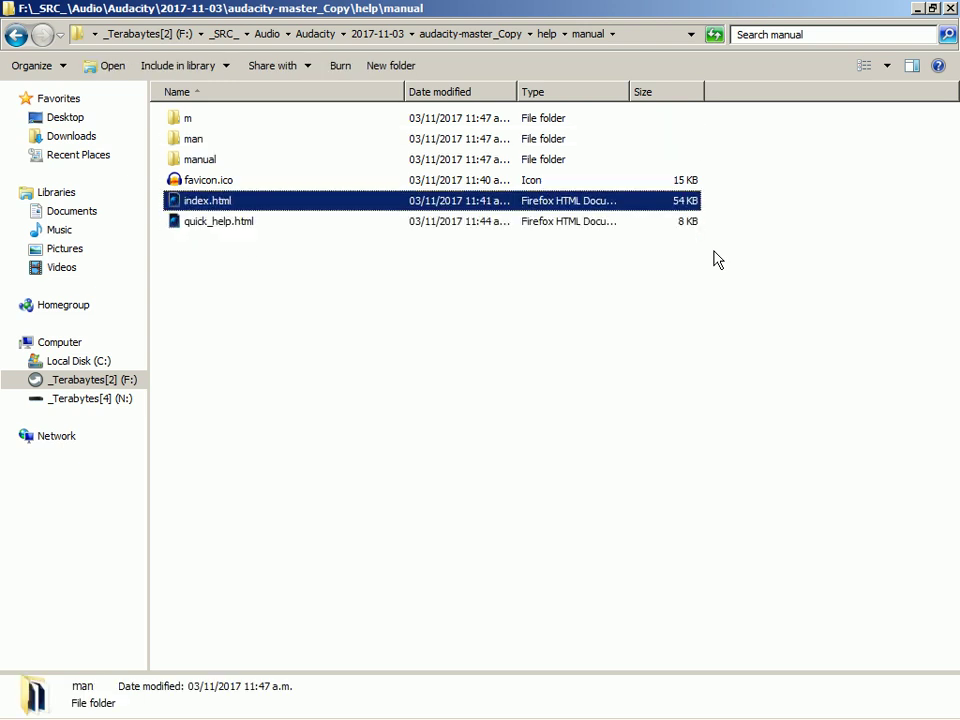
Check the contents of the m, man and manual subfolders and go back up to the help folder
key("Home")
key("Return")
key("BackSpace")
key("Down")
key("Return")
key("BackSpace")
key("Down")
key("Return")
key("BackSpace")
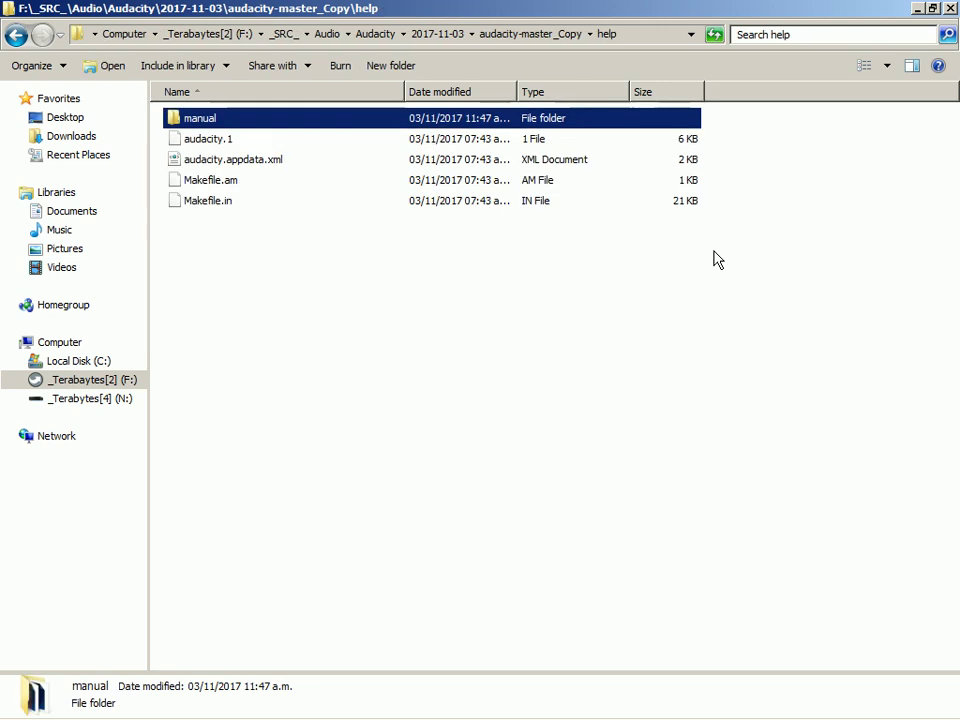
Go up to audacity-master_Copy and open its win\Release folder
key("shift+F10")
key("t")
key("BackSpace")
key("BackSpace")
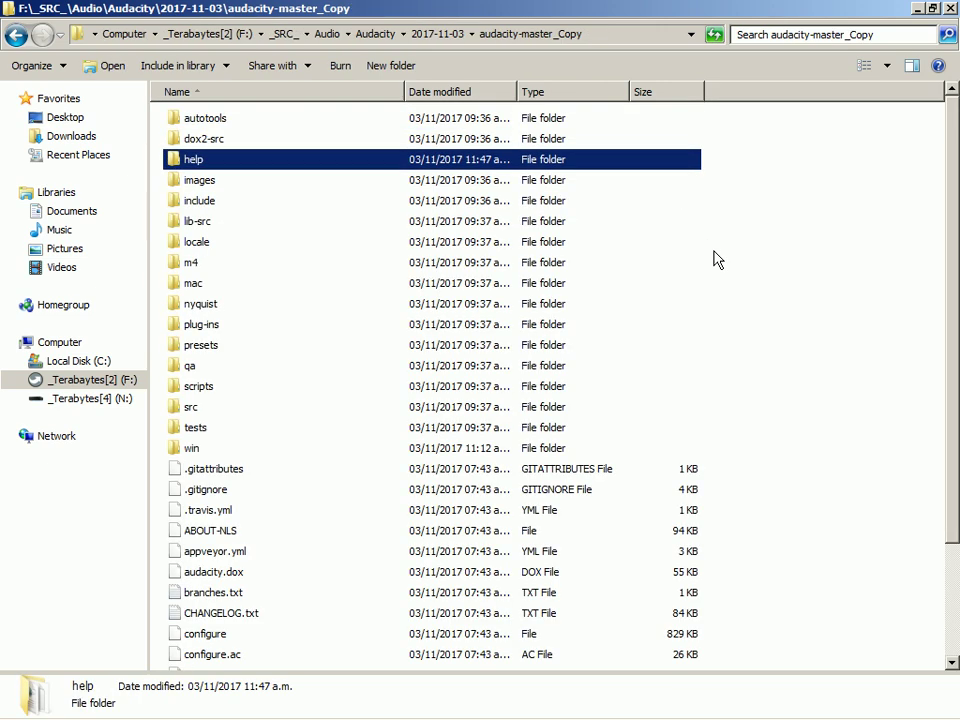
key("alt+Right")
key("i")
key("s")
key("w")
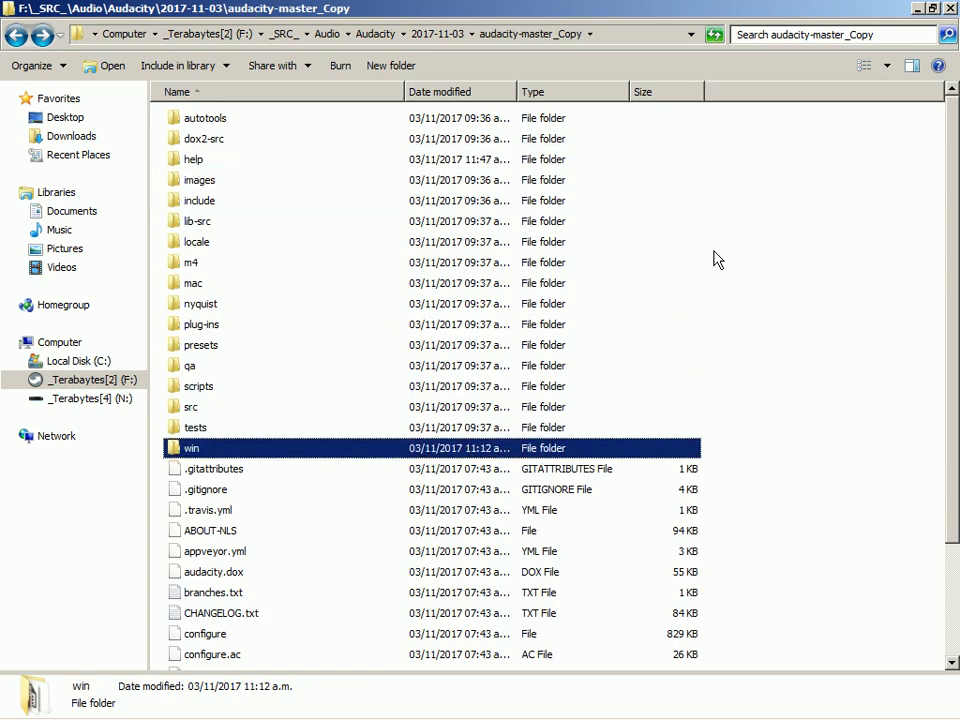
key("Return")
key("Down")
key("Down")
key("Down")
key("Down")
key("Down")
key("Return")
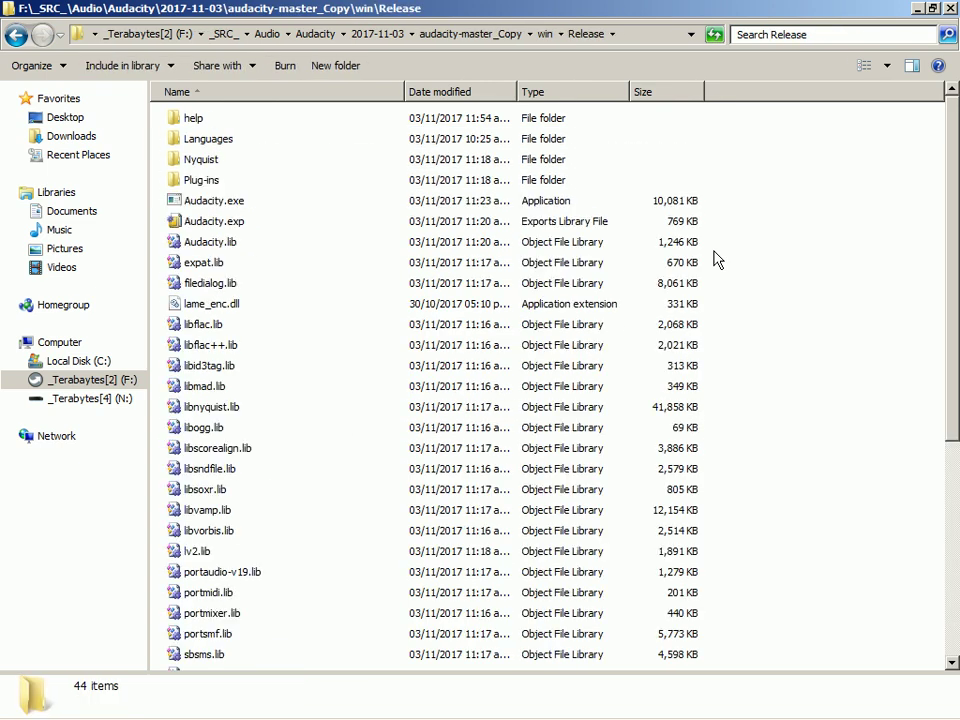
Open help\manual within the Release folder, view the folder's properties and close them
key("Down")
key("Return")
key("Down")
key("Return")
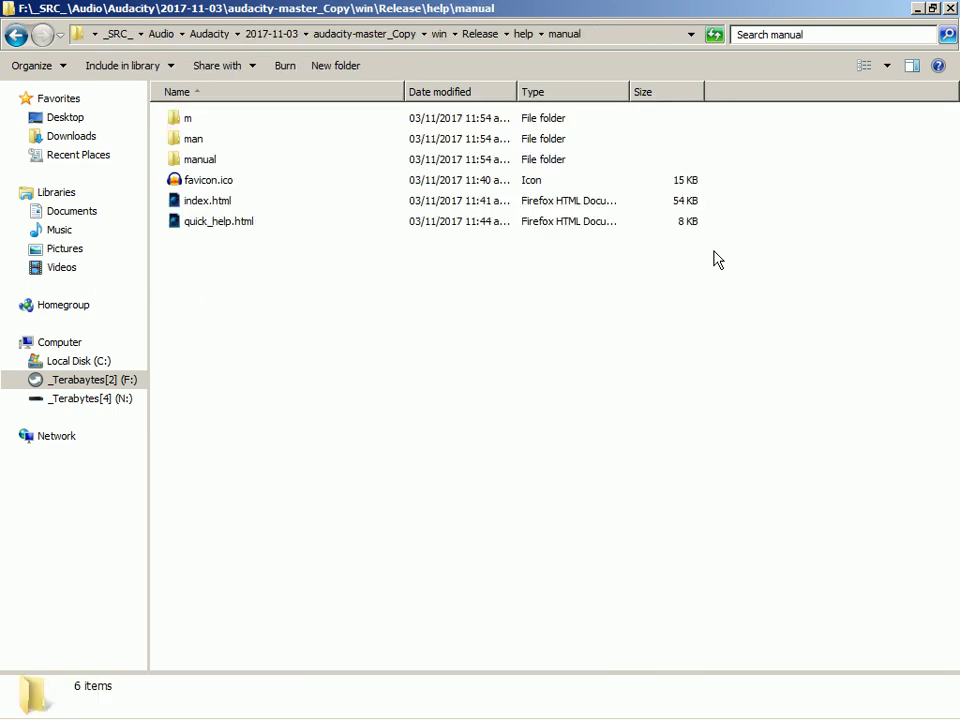
key("shift+F10")
key("Up")
key("Return")
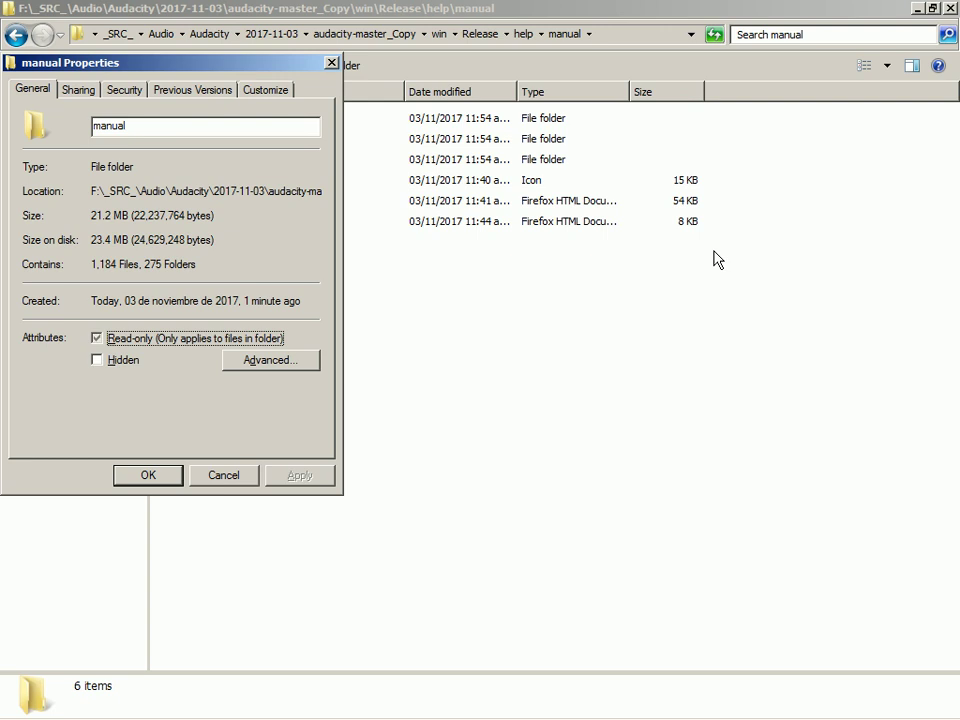
key("Escape")
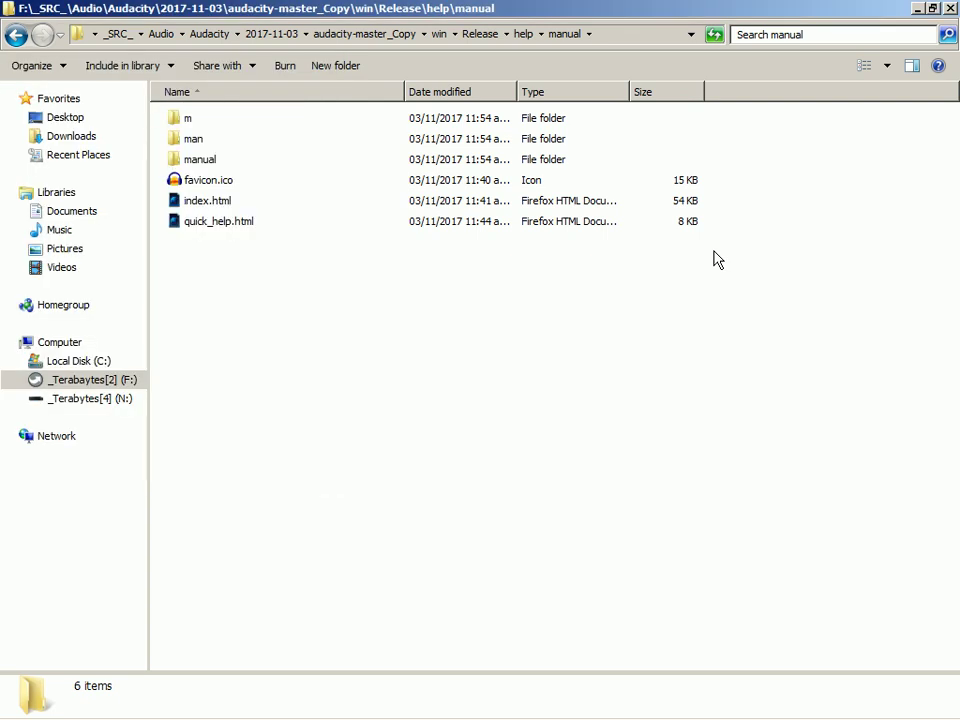
Go back to the help folder directly under audacity-master_Copy and check the properties of its manual folder
key("BackSpace")
key("BackSpace")
key("BackSpace")
key("BackSpace")
key("Home")
key("Down")
key("Down")
key("Return")
key("Home")
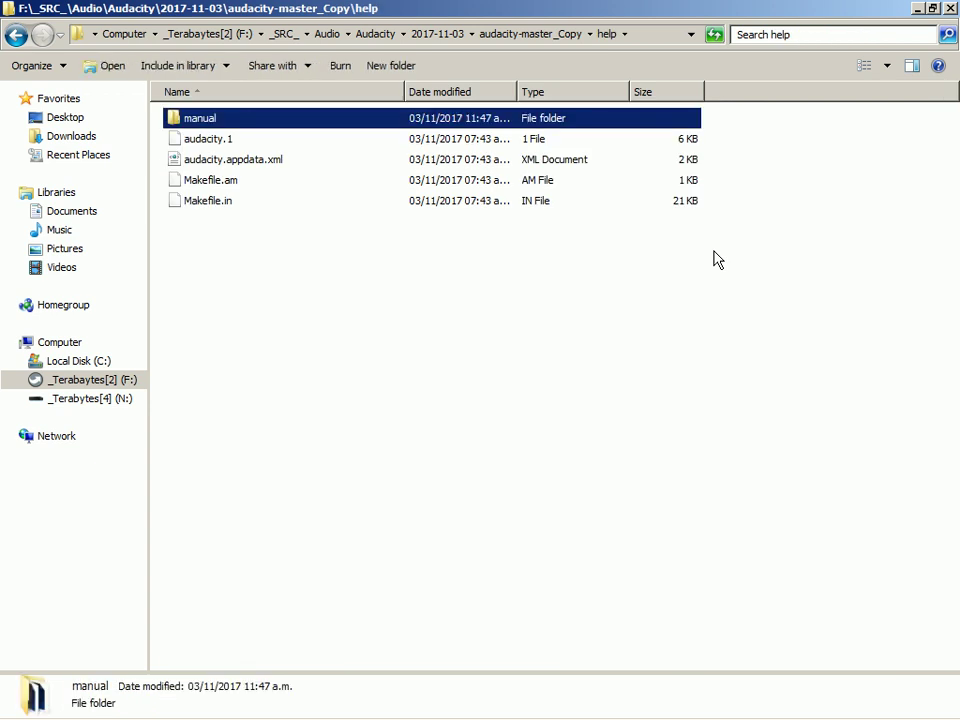
key("alt+Return")
key("Escape")
key("BackSpace")
key("Return")
key("alt+Return")
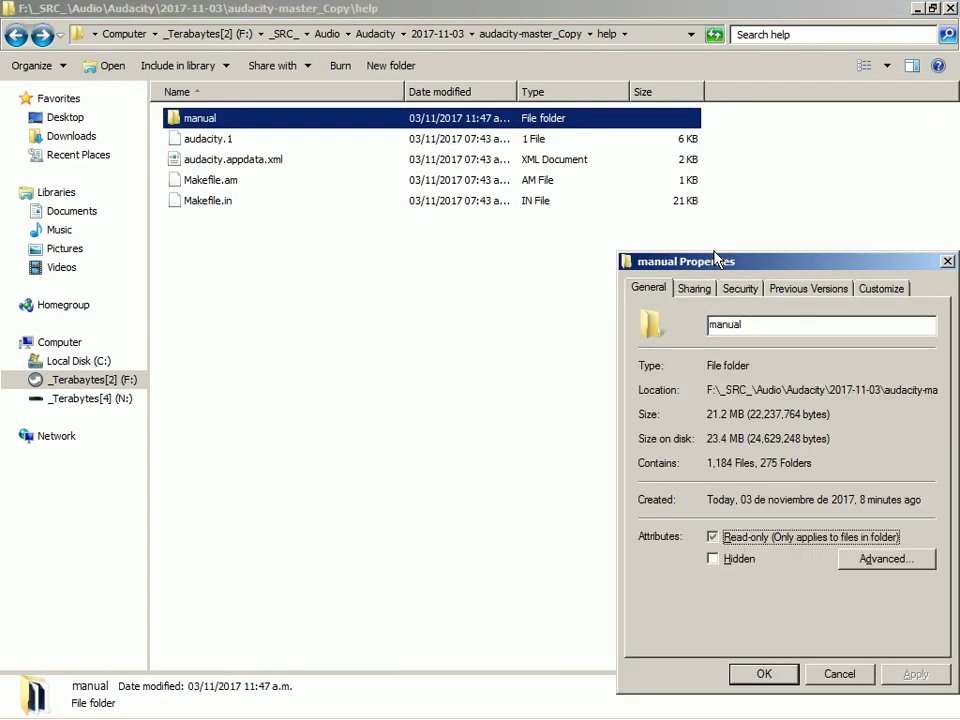
key("Escape")
Return to win\Release\help and check the properties of its manual folder for comparison with the source copy
key("BackSpace")
key("BackSpace")
key("Return")
key("d")
key("p")
key("w")
key("Return")
key("Down")
key("Down")
key("Down")
key("Return")
key("alt+Return")
key("Escape")
key("Return")
key("alt+Return")
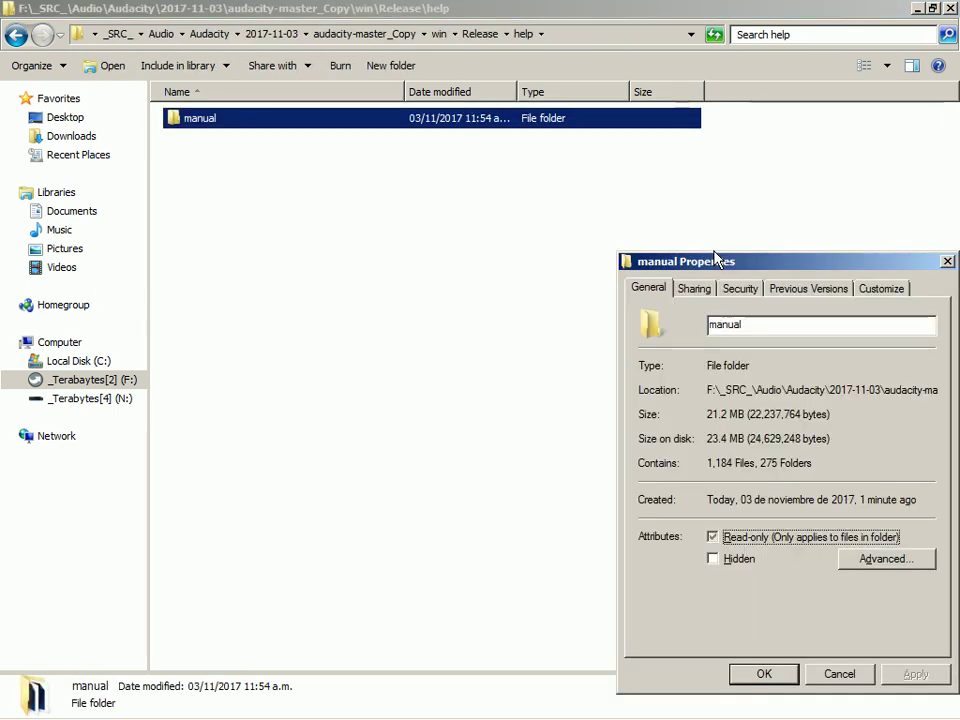
key("Escape")
Go up to the Release folder, view its properties and close them
key("Return")
key("BackSpace")
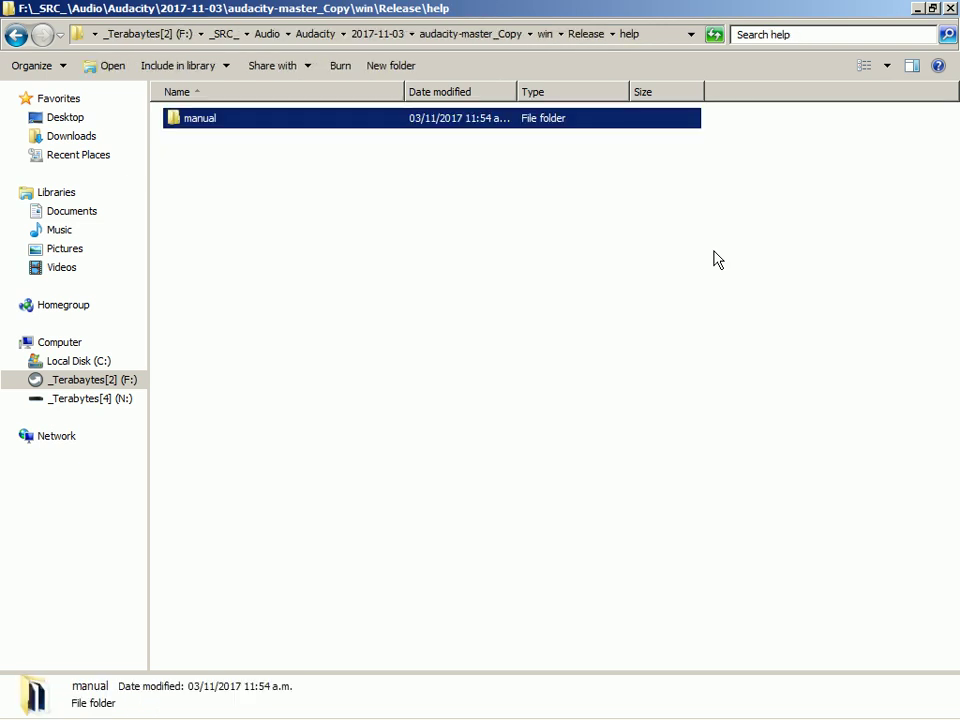
key("BackSpace")
key("ctrl+space")
key("shift+F10")
key("Up")
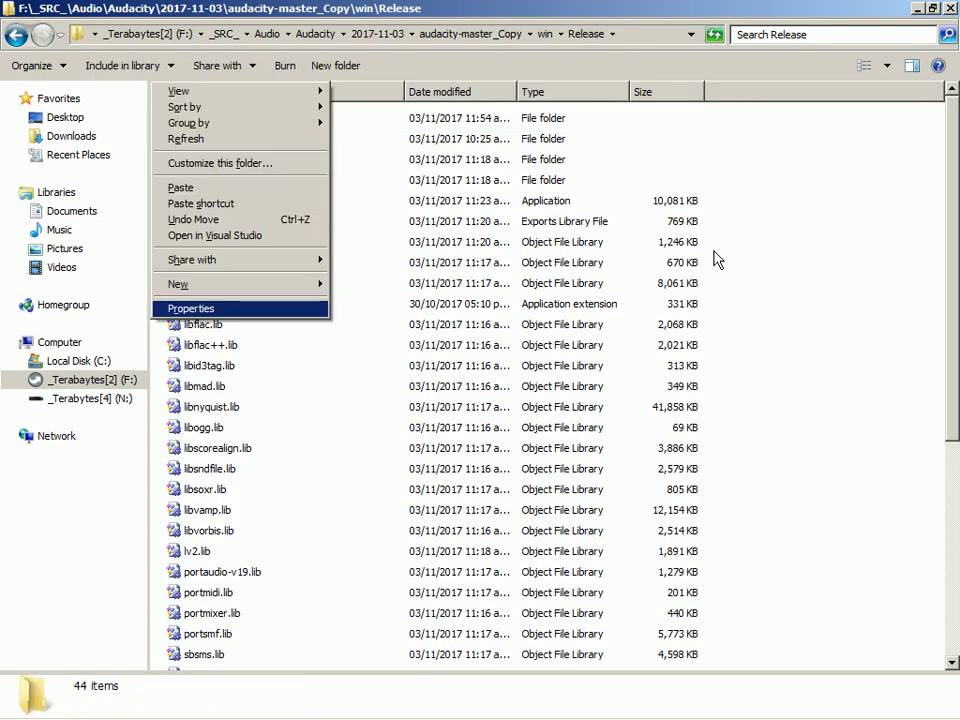
key("Return")
key("Escape")
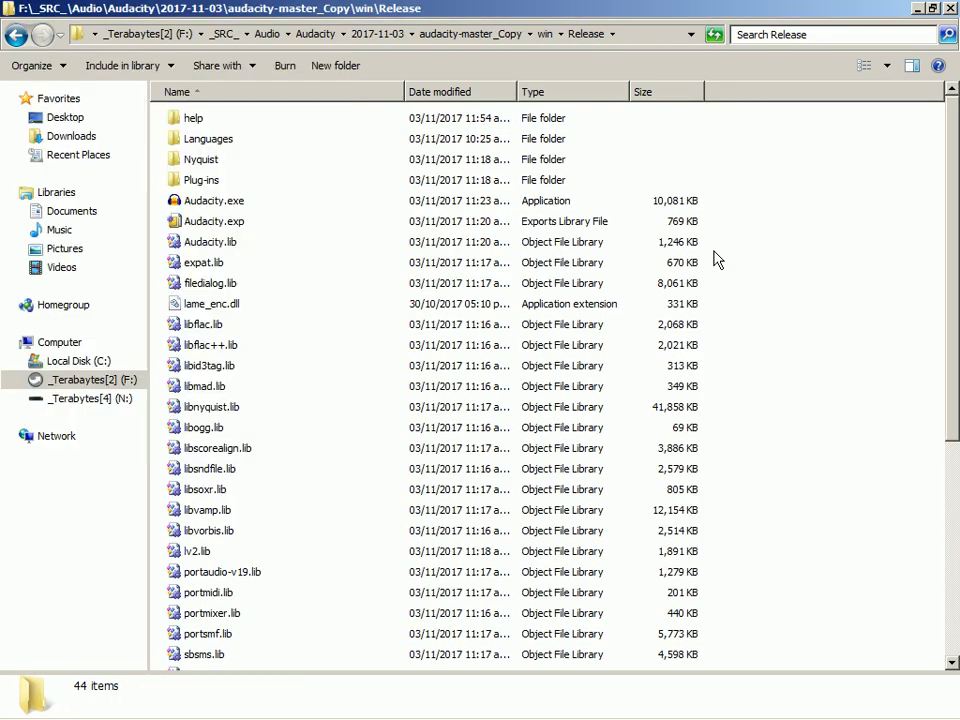
Look through all the files in the Release folder down to the last one, and go back up to win
key("Down")
key("Down")
key("Down")
key("Down")
key("Down")
key("Down")
key("Down")
key("Down")
key("Down")
key("Down")
key("Down")
key("Down")
key("Down")
key("Down")
key("Down")
key("Down")
key("Down")
key("Down")
key("Down")
key("Down")
key("Down")
key("Down")
key("Down")
key("Down")
key("Down")
key("Down")
key("Down")
key("Down")
key("Down")
key("Down")
key("Down")
key("Down")
key("Down")
key("Down")
key("Down")
key("Down")
key("Down")
key("Down")
key("Down")
key("Down")
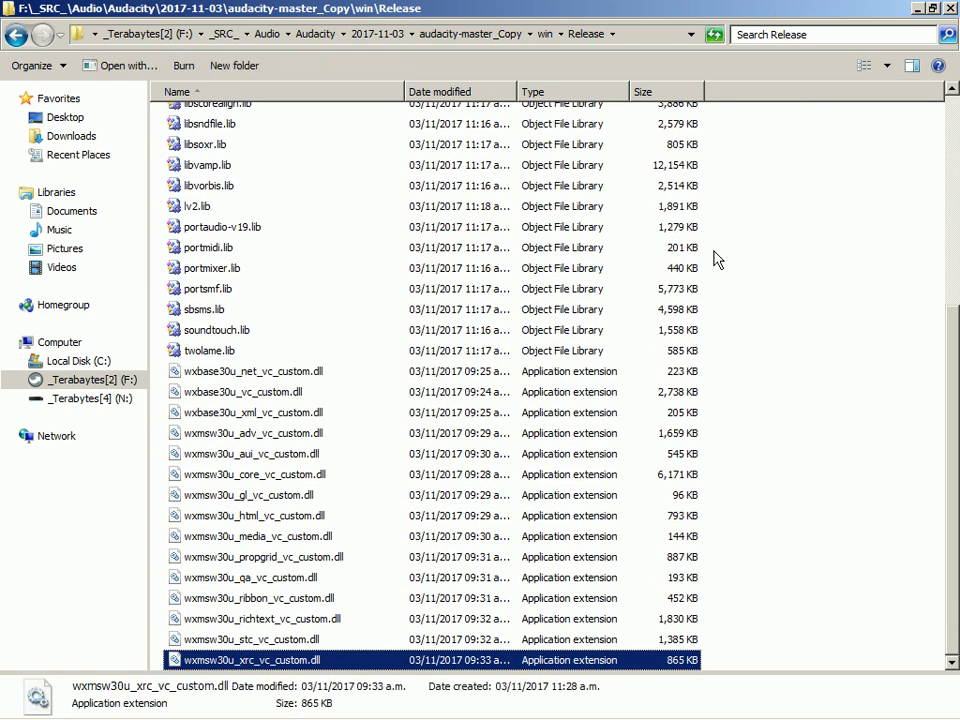
key("Home")
key("ctrl+space")
key("BackSpace")
key("shift+F10")
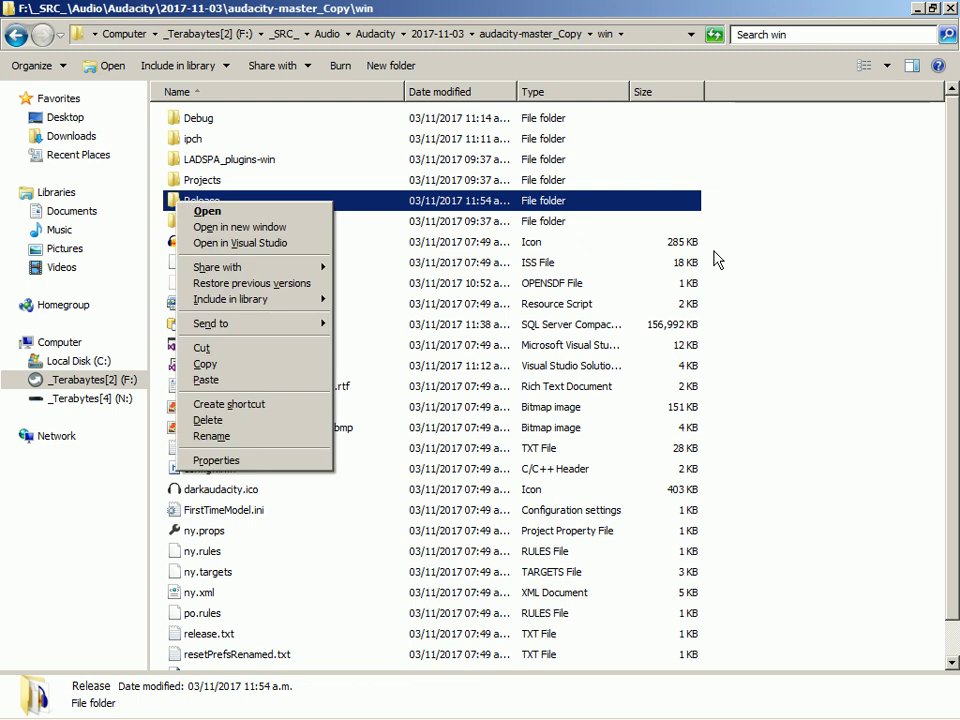
key("Down")
key("Down")
key("Down")
key("Down")
key("Down")
key("Down")
key("Down")
key("Down")
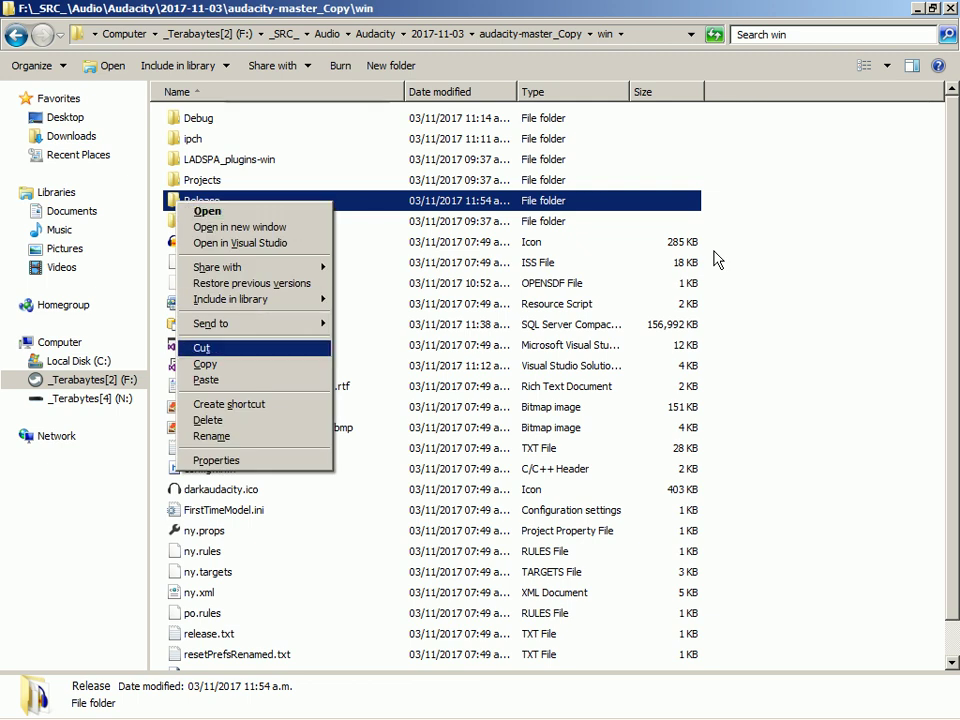
Switch to Visual Studio with the audacity solution and close it
key("alt+Tab")
key("Tab")
key("shift+Tab")
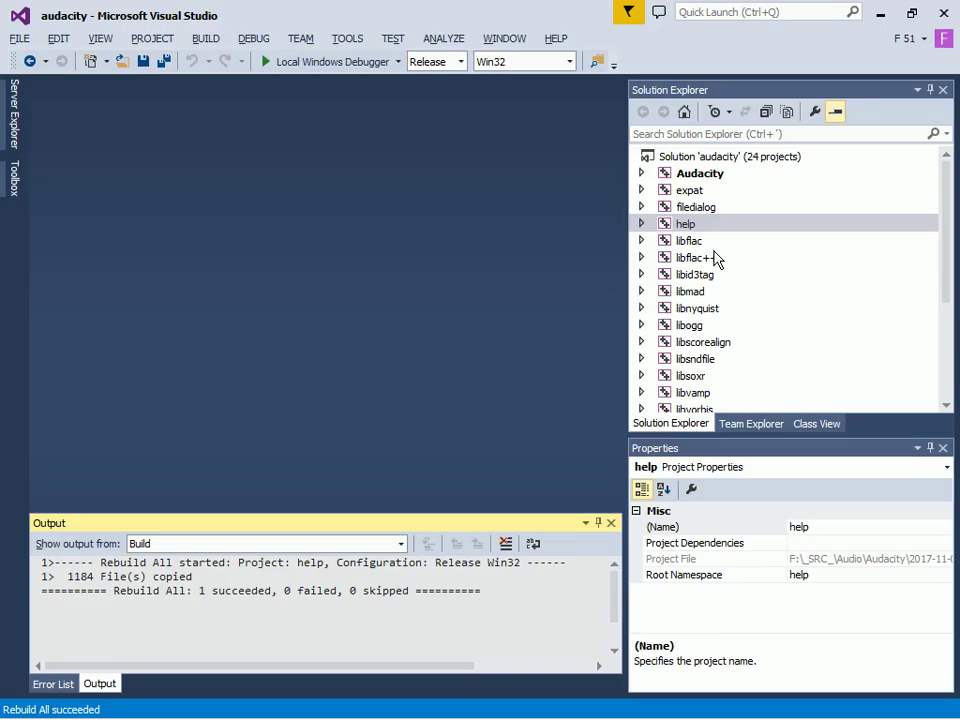
left_click(943, 13)
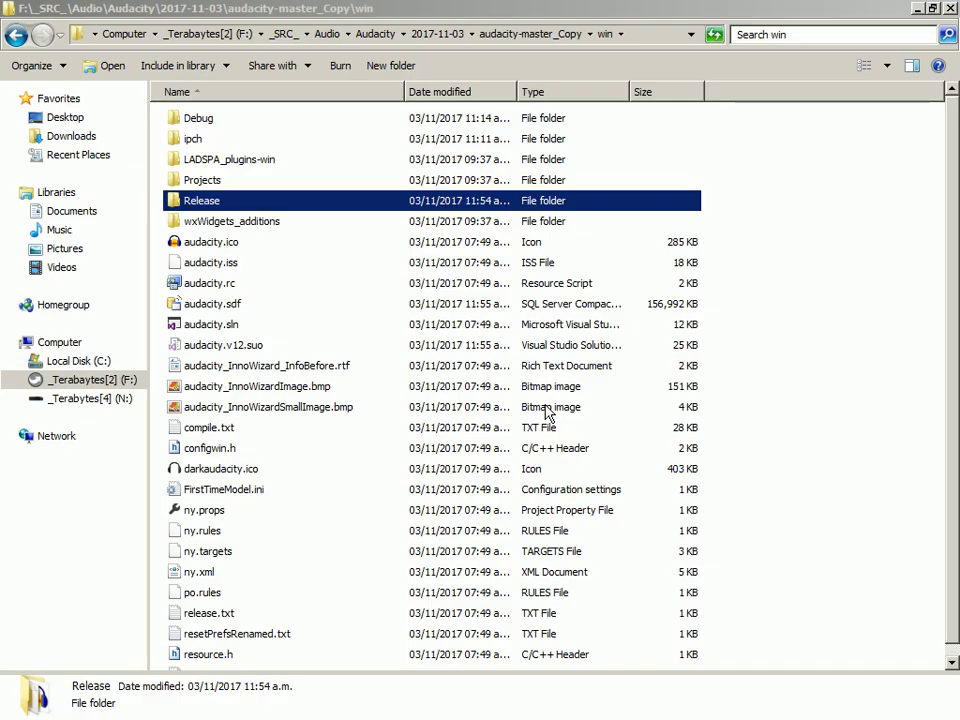
Check the properties of the Debug folder in win and delete the folder
left_click(510, 138)
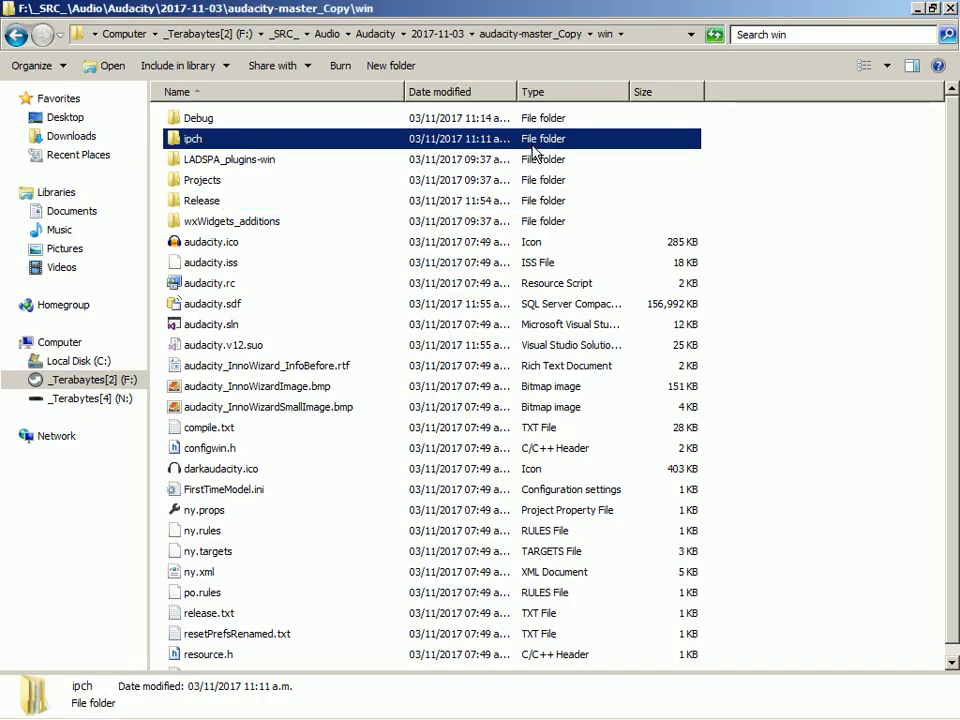
left_click(515, 118)
key("alt+Return")
key("Escape")
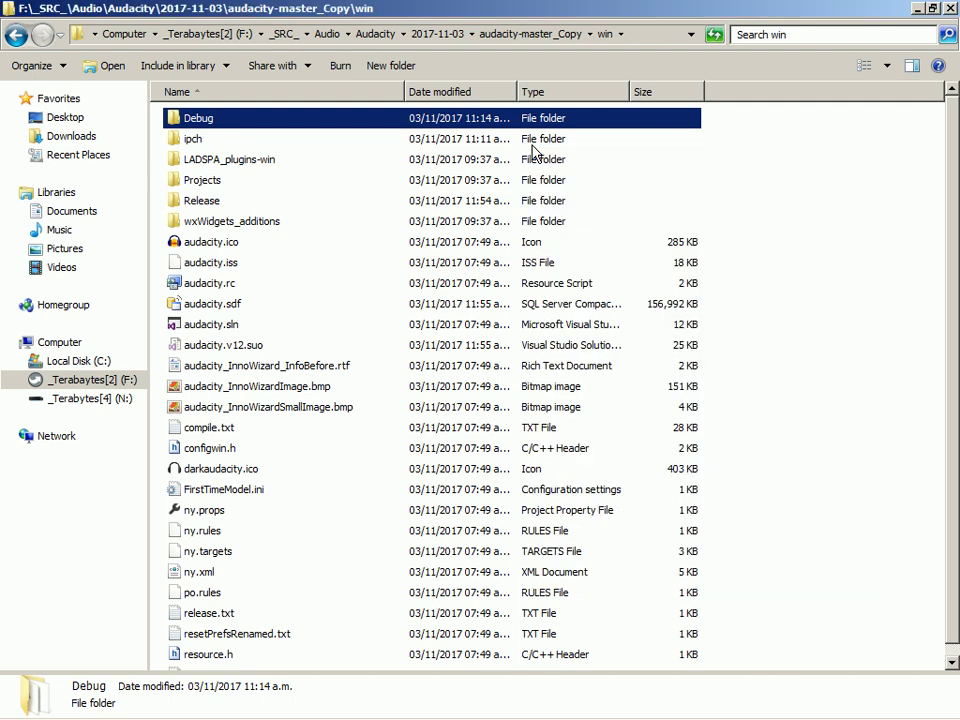
key("Delete")
key("Return")
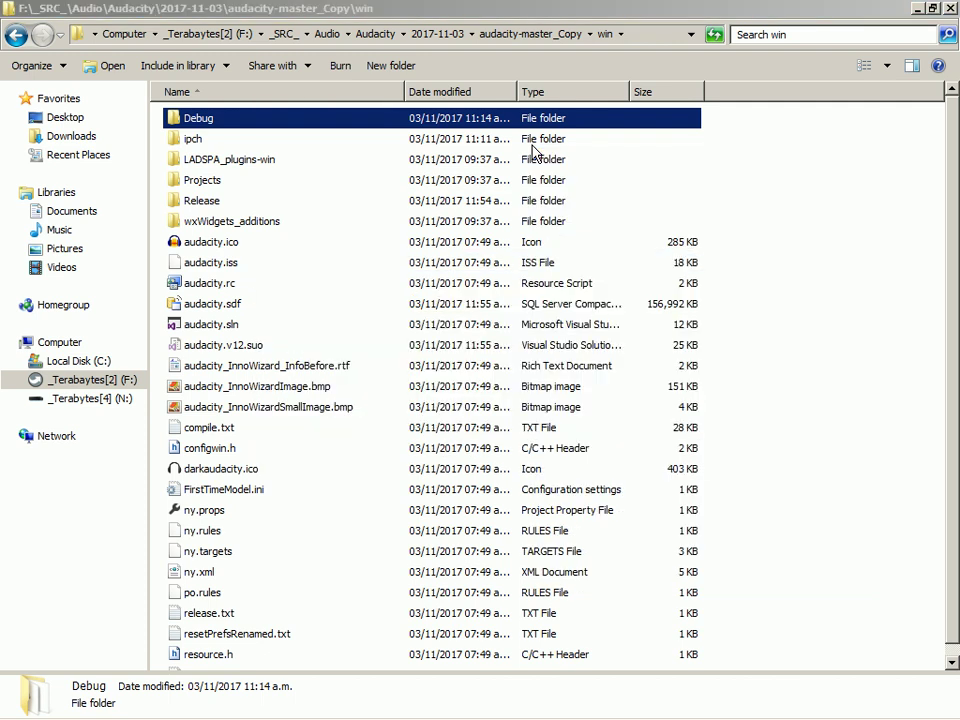
Check the properties of the Release folder in win and cut the folder to the clipboard
key("Down")
key("Down")
key("Down")
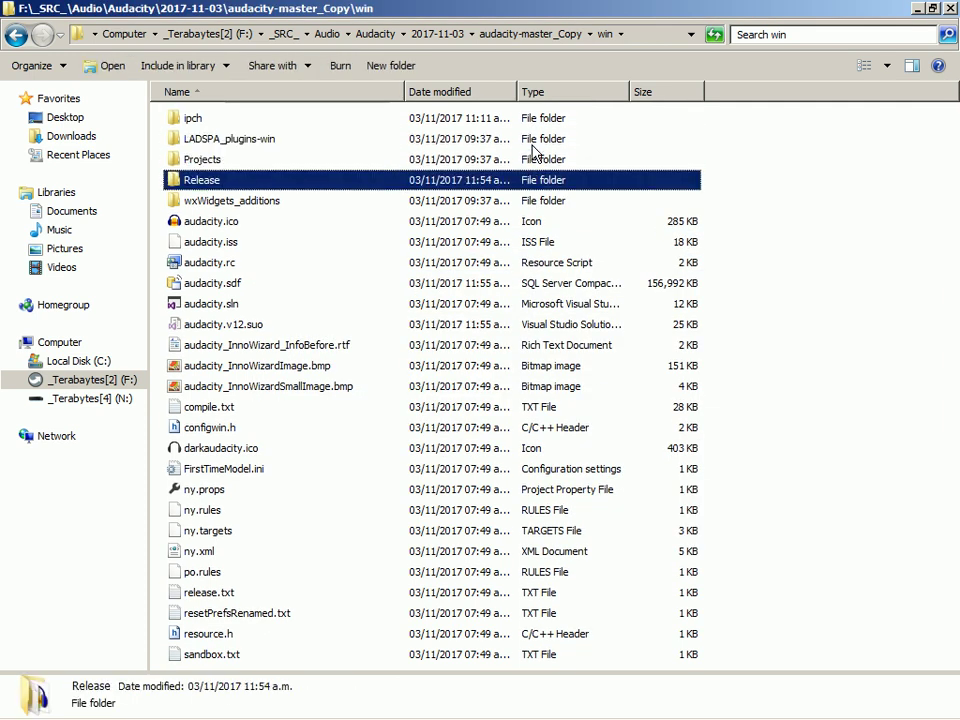
key("alt+Return")
key("Escape")
key("shift+F10")
key("Down")
key("Down")
key("Down")
key("Down")
key("Down")
key("Down")
key("Down")
key("Down")
key("Down")
key("Return")
key("alt+Up")
key("alt+Up")
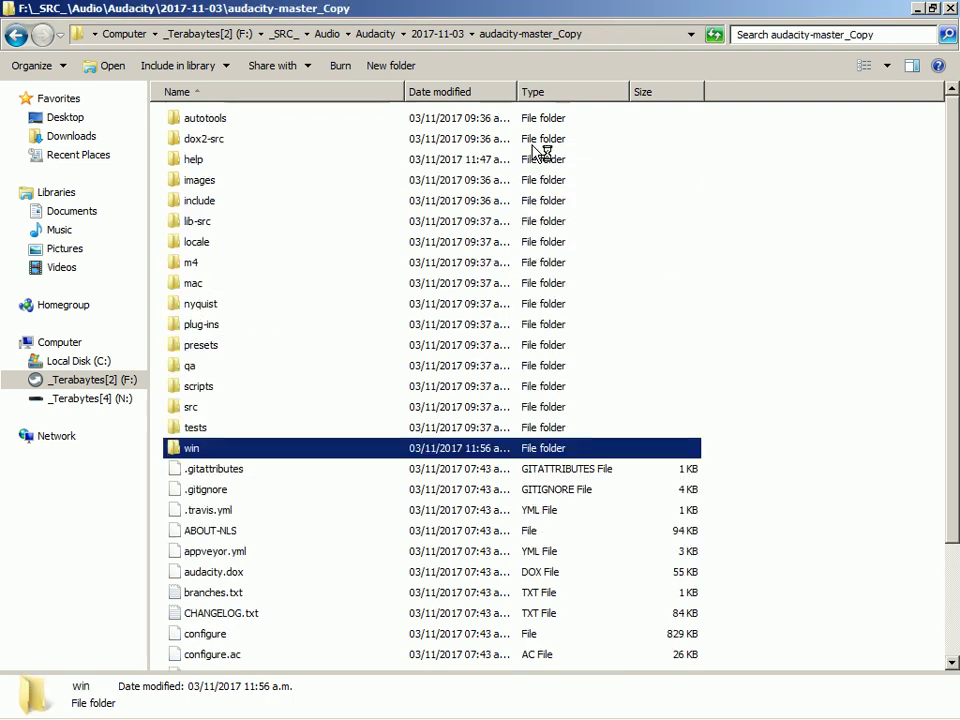
key("alt+Up")
key("Return")
key("Return")
key("Return")
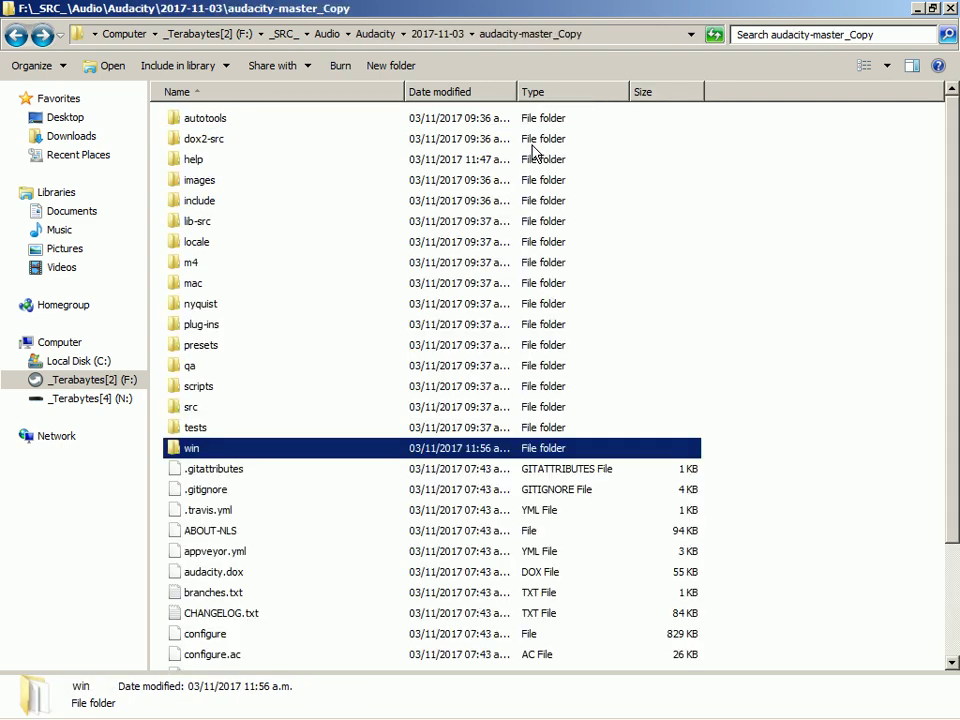
key("Return")
key("r")
Switch to the Explorer window showing the portable Firefox folder and go up to F:\PortableApps
key("alt+Tab")
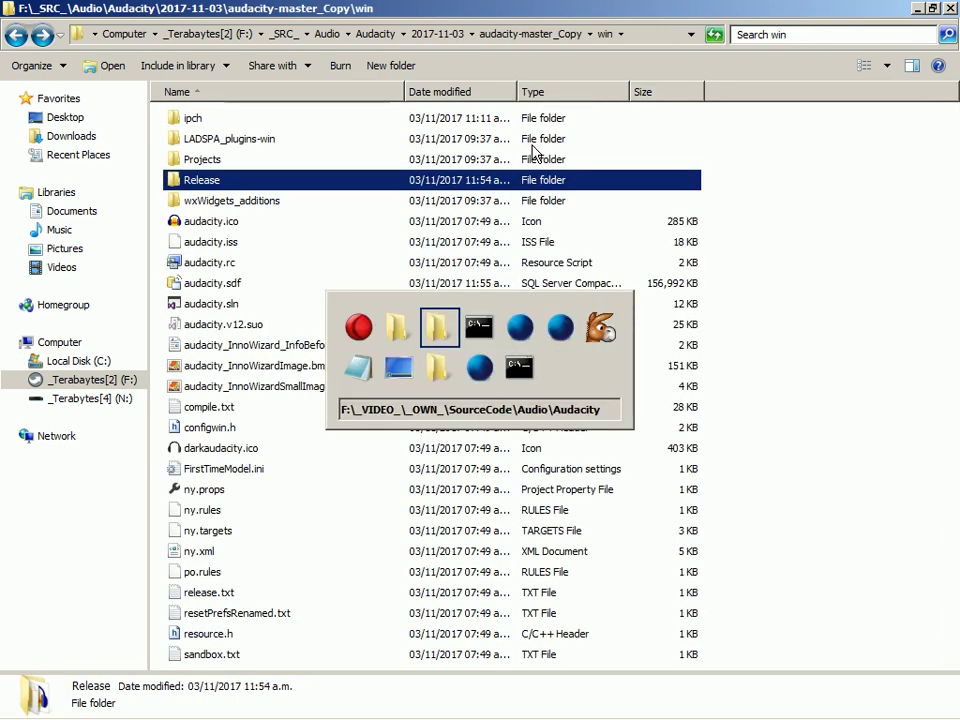
key("alt+Tab")
key("alt+Tab")
key("alt+Tab")
key("alt+Tab")
key("alt+Tab")
key("alt+Tab")
key("alt+Tab")
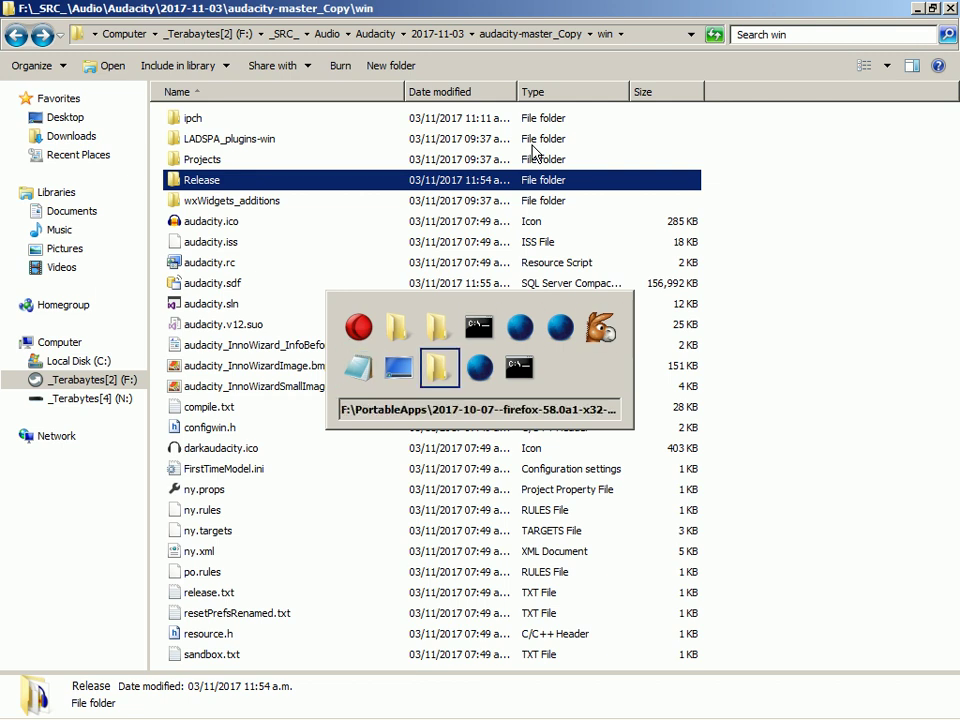
key("alt+Up")
key("alt+Up")
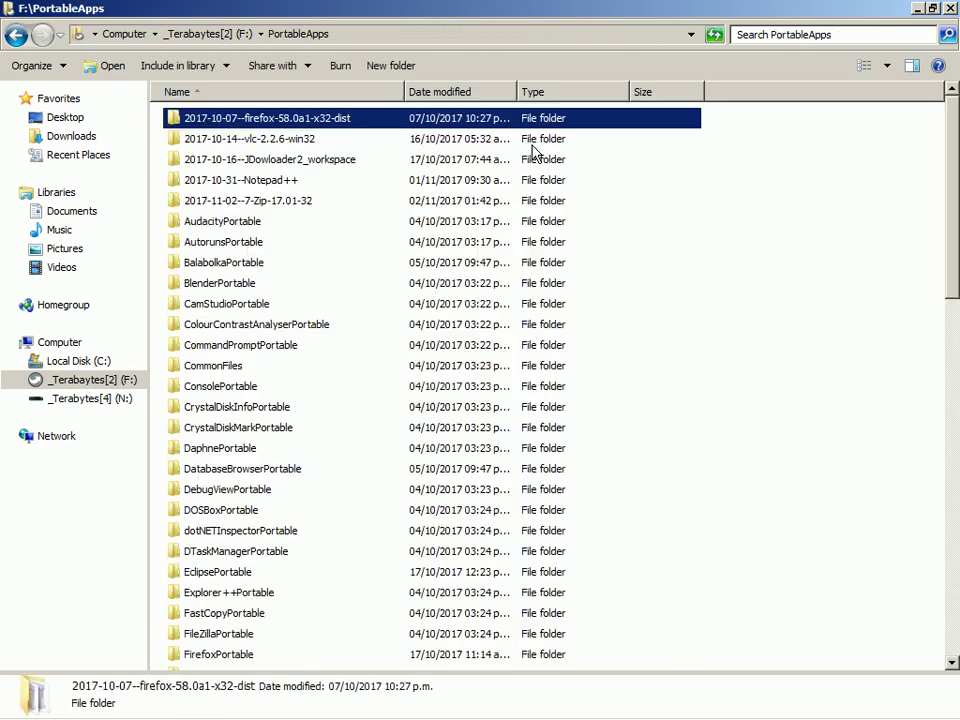
Paste the cut Release folder into PortableApps and rename it 2017-11-03-Audacity
key("r")
key("F2")
type("2017-11-03-Audacity")
key("Return")
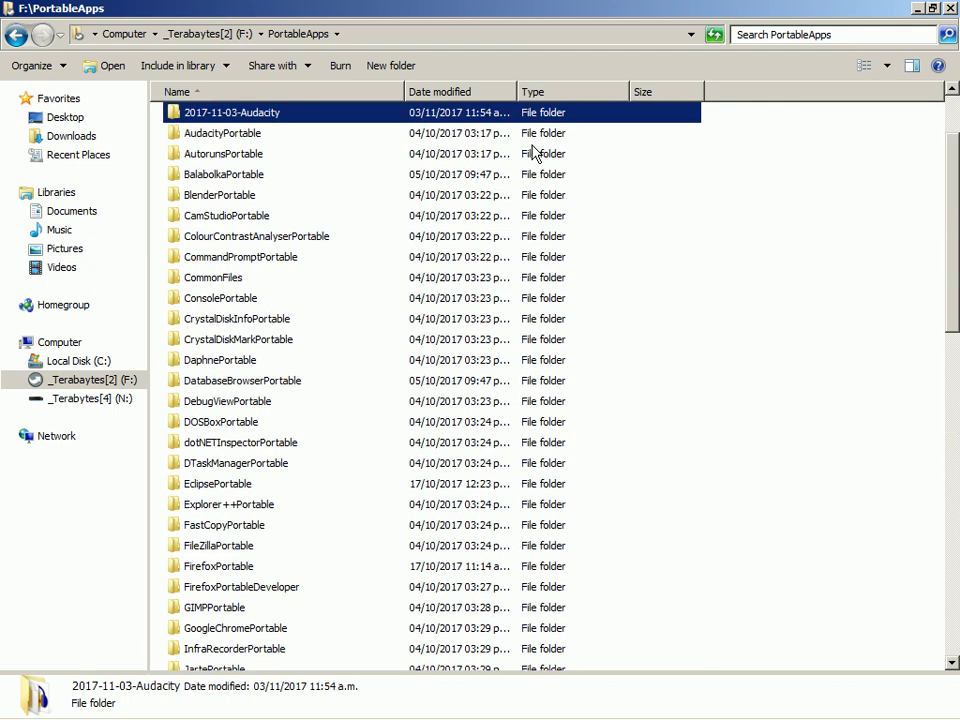
Open the 2017-11-03-Audacity folder and launch Audacity.exe from it
key("Return")
key("Down")
key("Down")
key("Down")
key("Down")
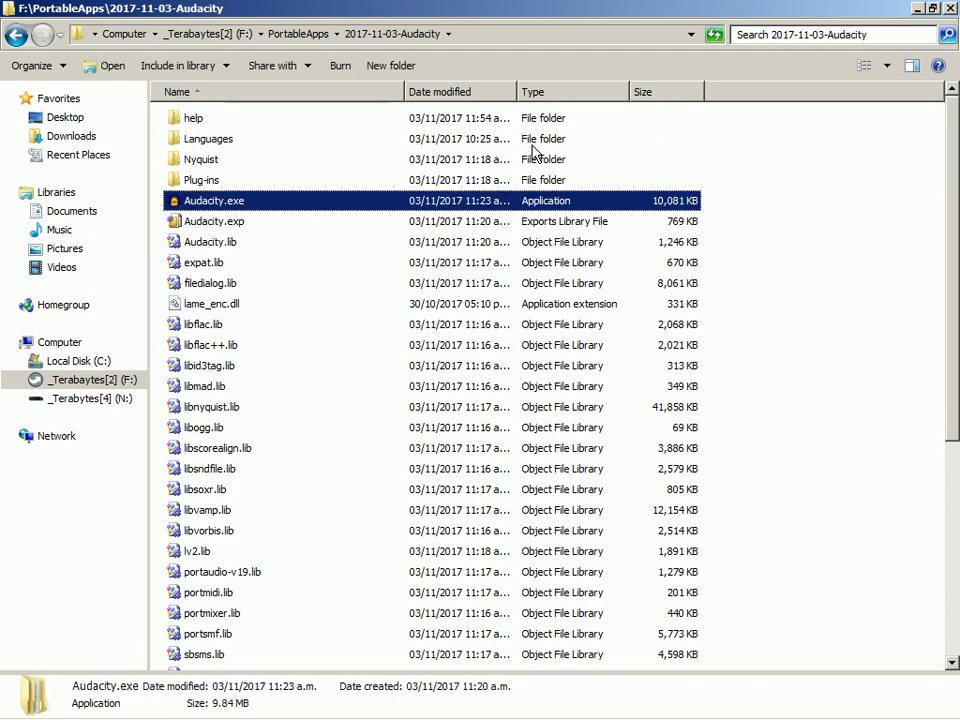
key("Return")
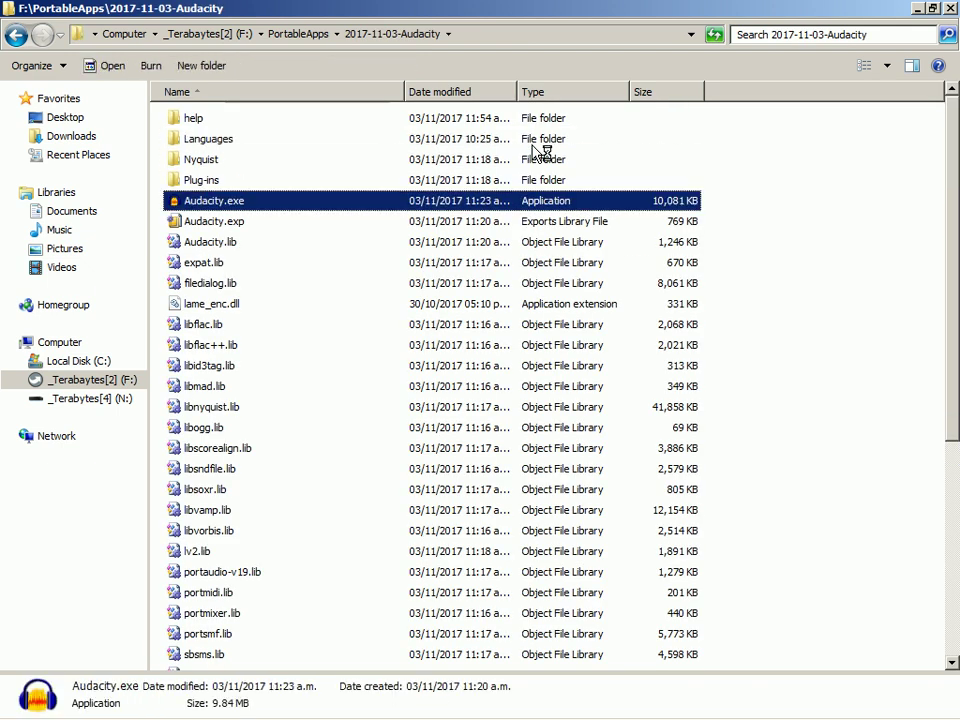
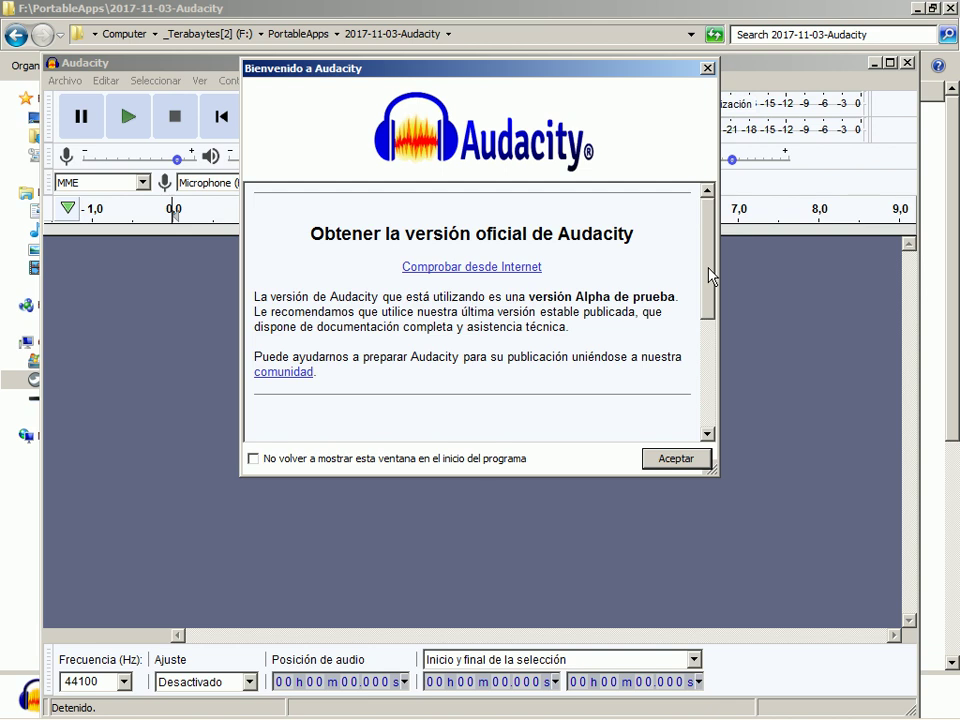
Read the welcome window, highlighting the version text 2.2.0-alpha-Nov, and dismiss it to return to the folder
left_click_drag(709, 275, 710, 290)
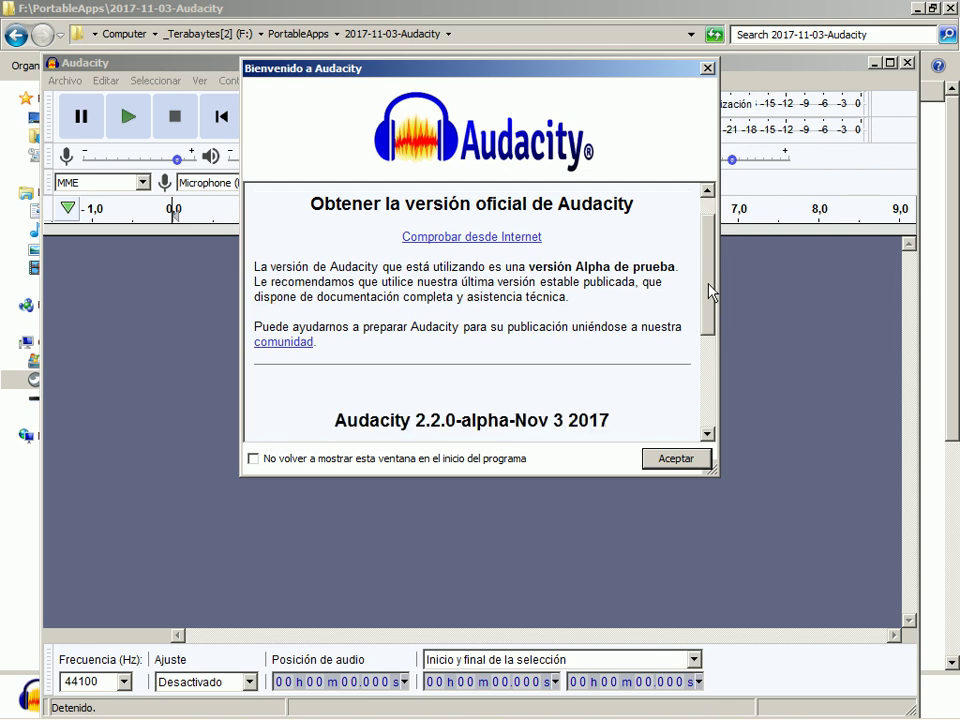
left_click_drag(709, 290, 709, 358)
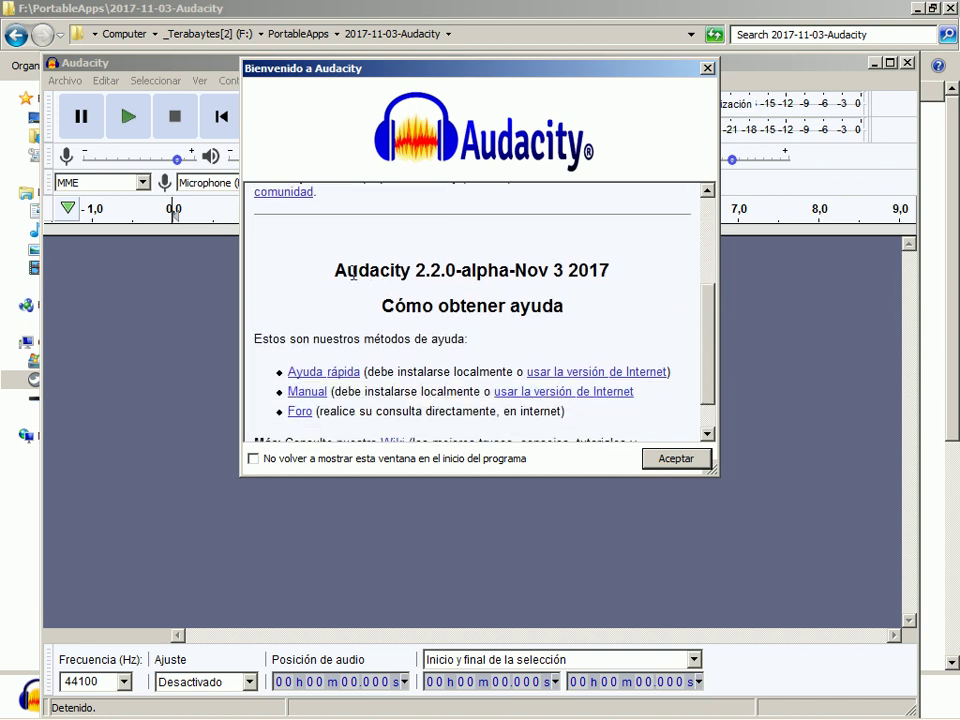
left_click_drag(416, 270, 549, 270)
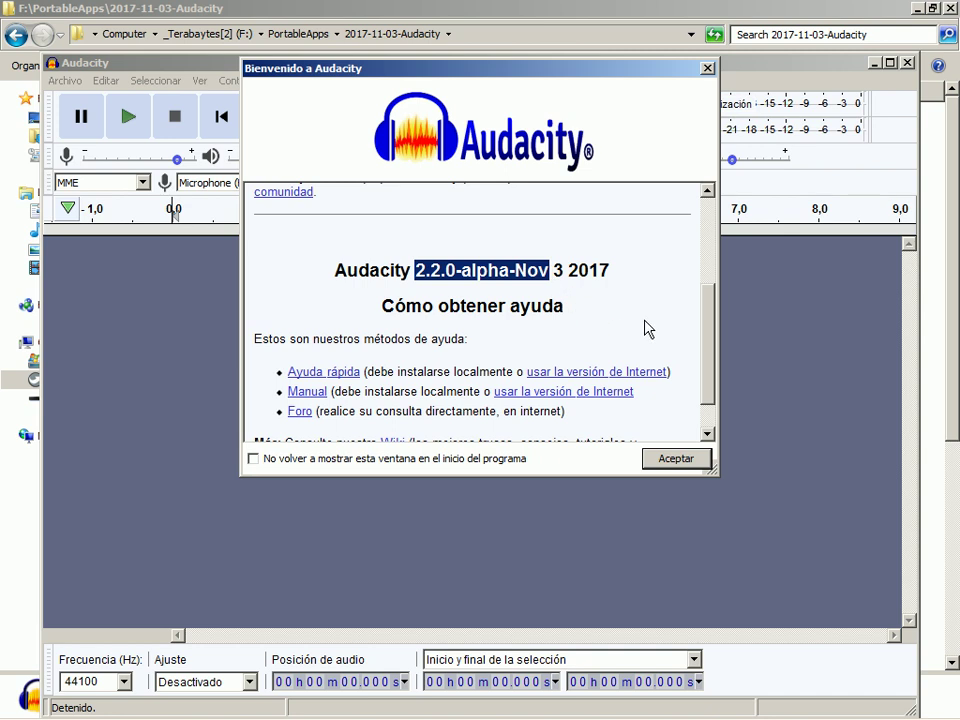
scroll(712, 322, "down", 2)
left_click(699, 459)
key("alt+Tab")
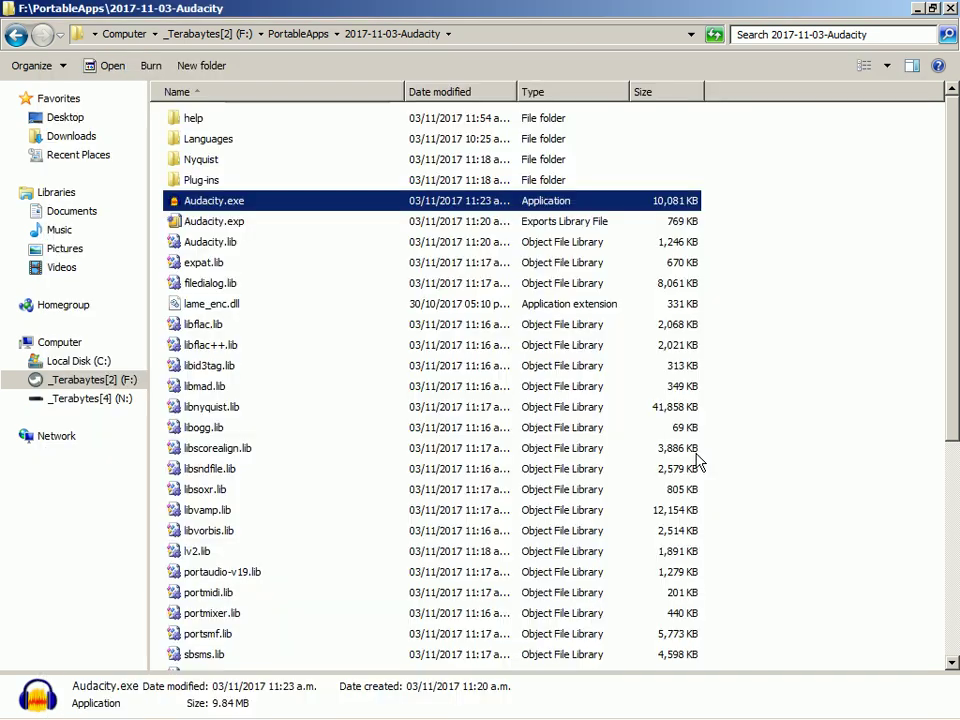
key("alt+Tab")
key("alt+Tab")
key("BackSpace")
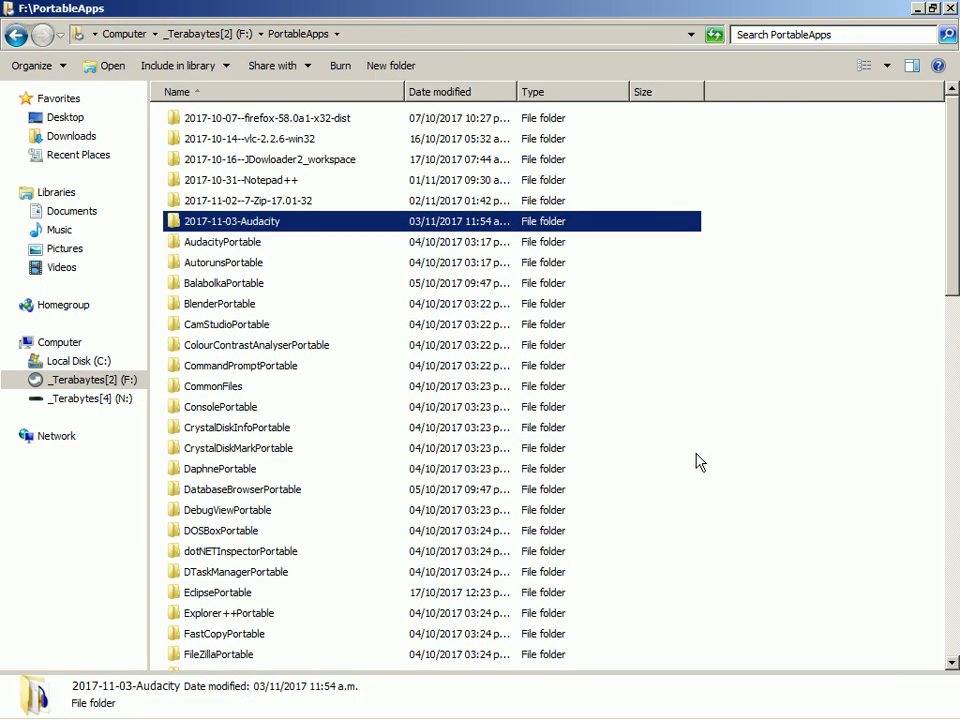
key("End")
key("Home")
key("Down")
key("Down")
key("Down")
key("Down")
key("Down")
key("Down")
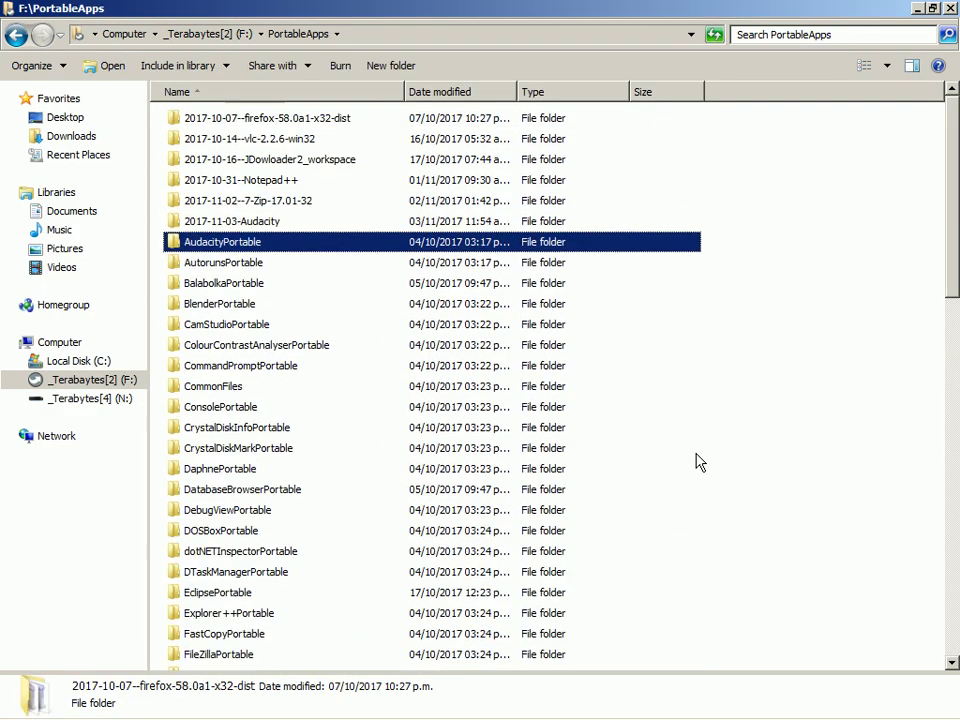
key("Up")
key("F2")
key("End")
key("BackSpace")
key("BackSpace")
key("BackSpace")
key("BackSpace")
key("BackSpace")
key("BackSpace")
key("BackSpace")
key("BackSpace")
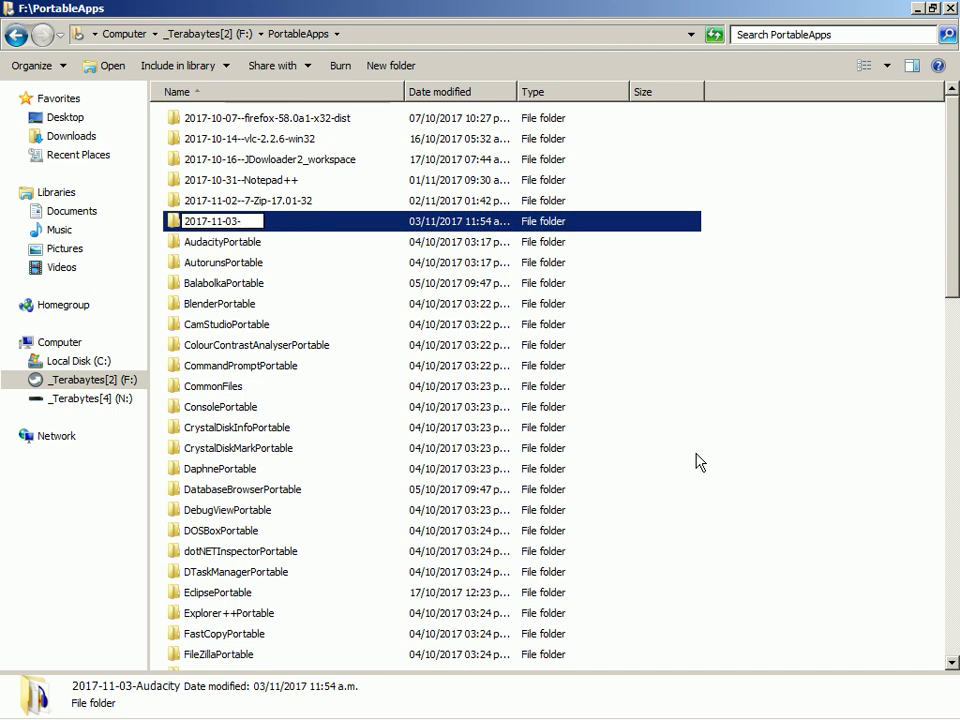
key("shift+F10")
key("Down")
key("Down")
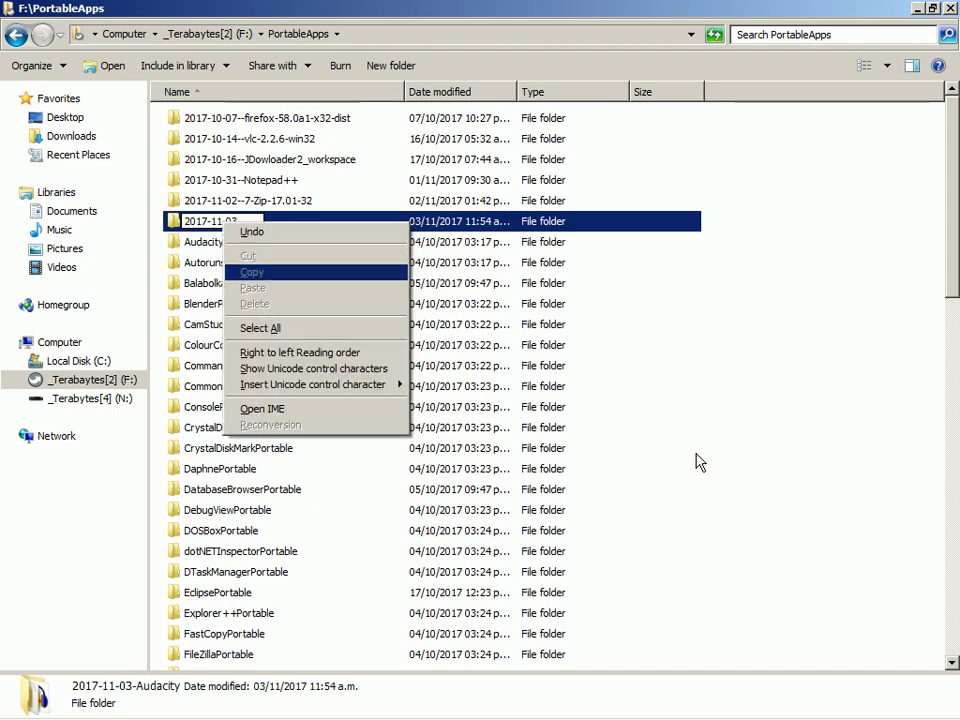
key("Escape")
key("Escape")
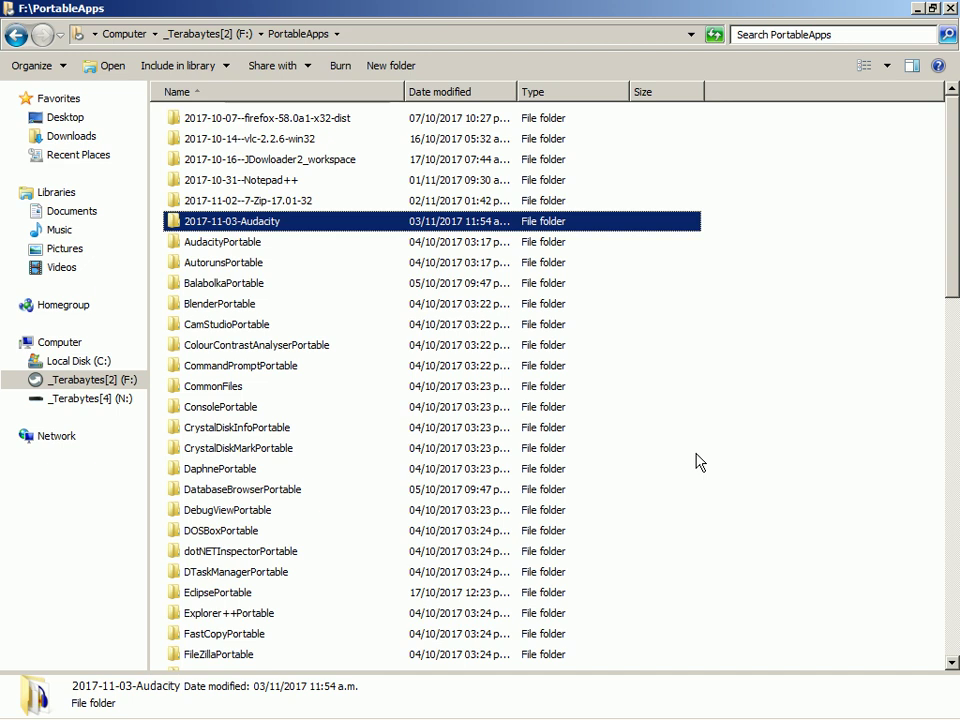
Open 2017-11-03-Audacity from PortableApps and run its Audacity.exe again
key("Return")
key("Down")
key("Down")
key("Down")
key("Down")
key("Return")
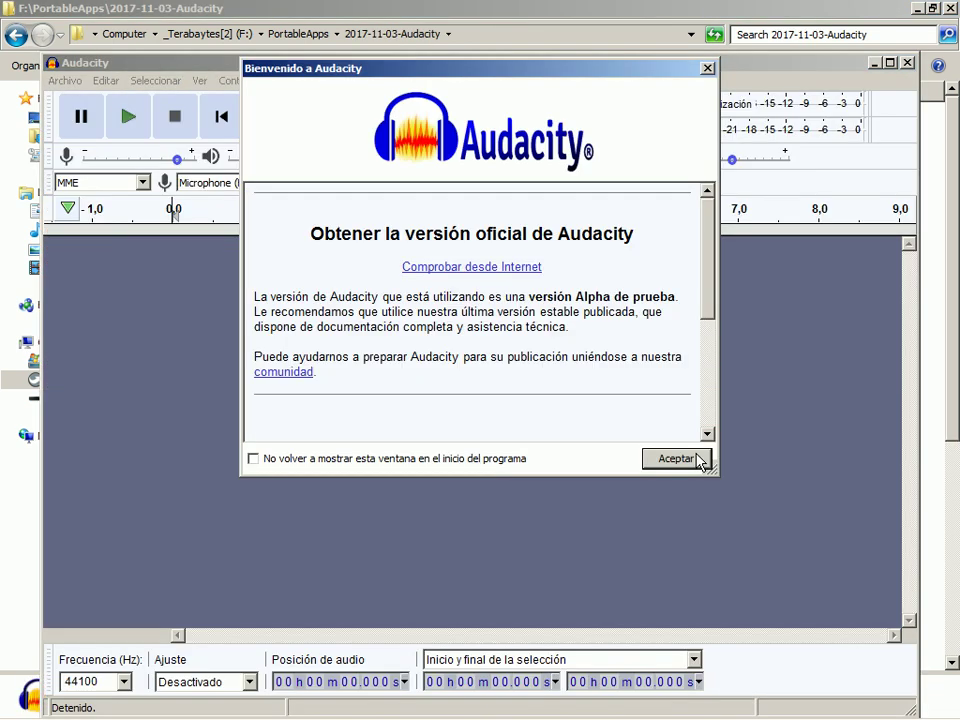
Try composing the name Audacity-2.2.0.alpha in the Run dialog from the version shown in the welcome window
scroll(613, 377, "down", 3)
key("super+r")
type("A")
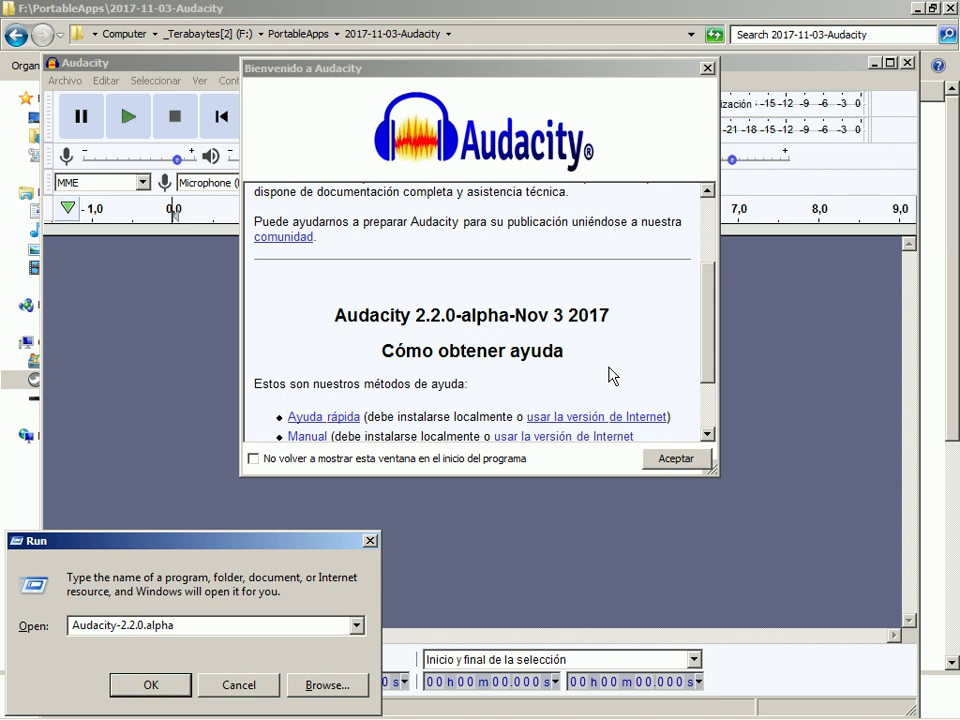
key("BackSpace")
key("BackSpace")
key("BackSpace")
type("a")
key("ctrl+a")
key("BackSpace")
key("Escape")
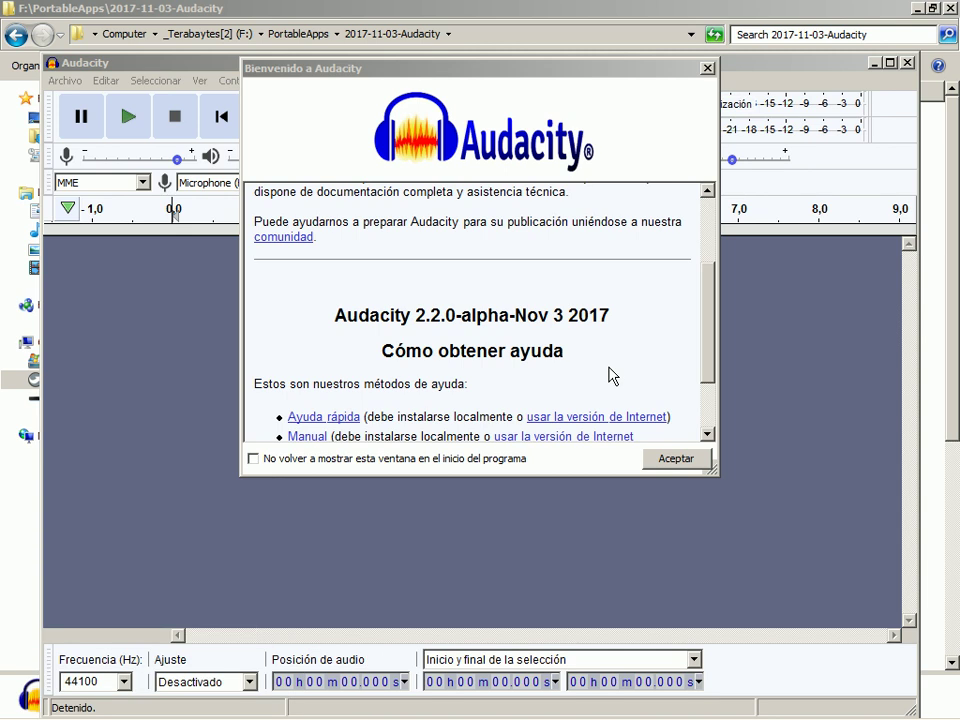
Dismiss the welcome window and close Audacity
key("Return")
key("alt+F4")
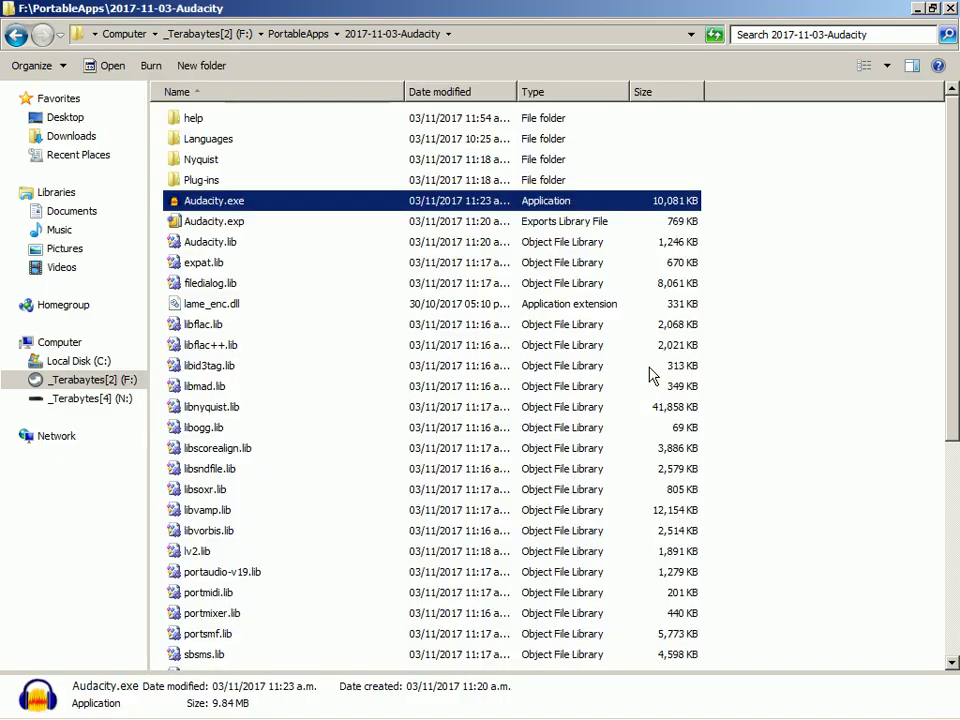
Rename the 2017-11-03-Audacity folder in PortableApps as 2017-11-03-Audacity-2.2.0.alpha
key("alt+Up")
key("F2")
key("End")
key("BackSpace")
key("BackSpace")
key("BackSpace")
key("BackSpace")
key("BackSpace")
key("BackSpace")
key("BackSpace")
key("BackSpace")
type("Audacity-2.2.0.alpha")
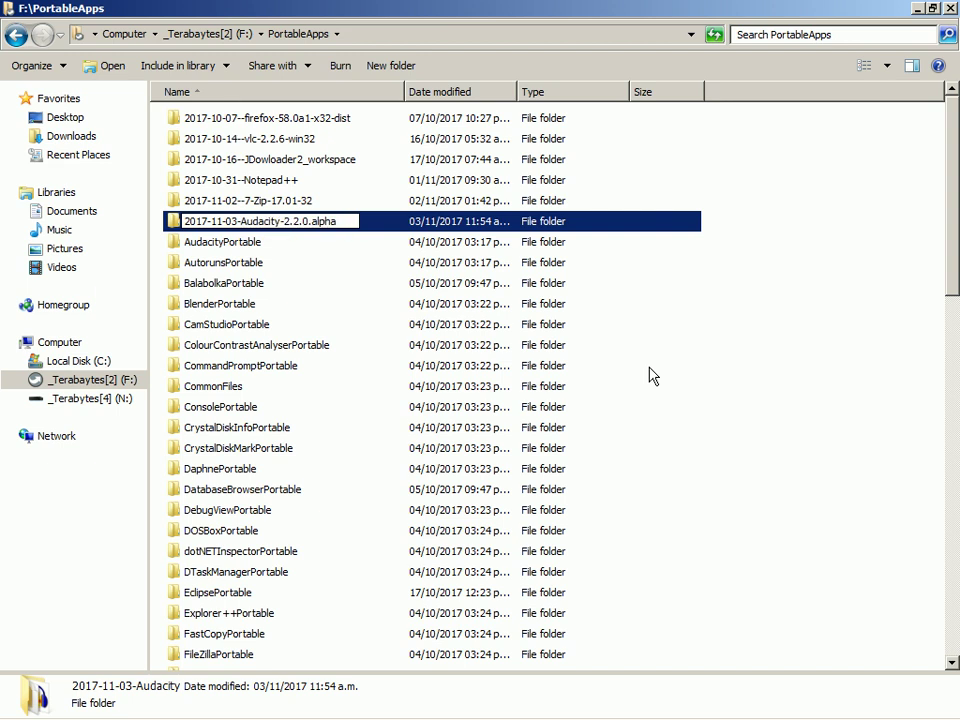
key("Return")
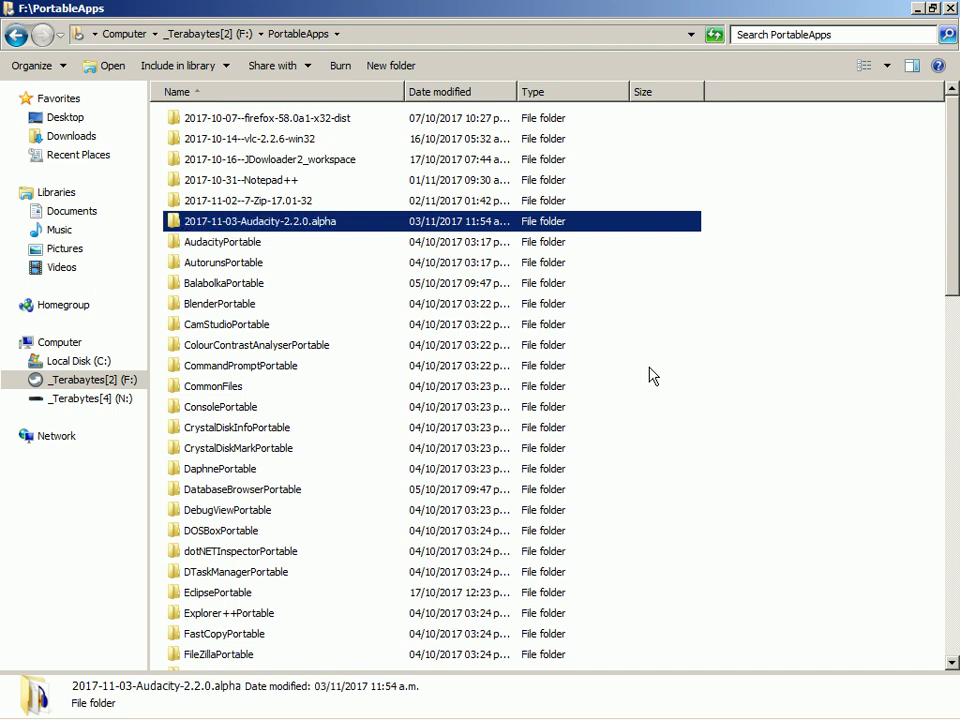
Replace the dot before alpha with a hyphen, making the folder name 2017-11-03-Audacity-2.2.0-alpha
key("F2")
key("Left")
key("Left")
key("Left")
key("Left")
key("Left")
key("BackSpace")
type("-")
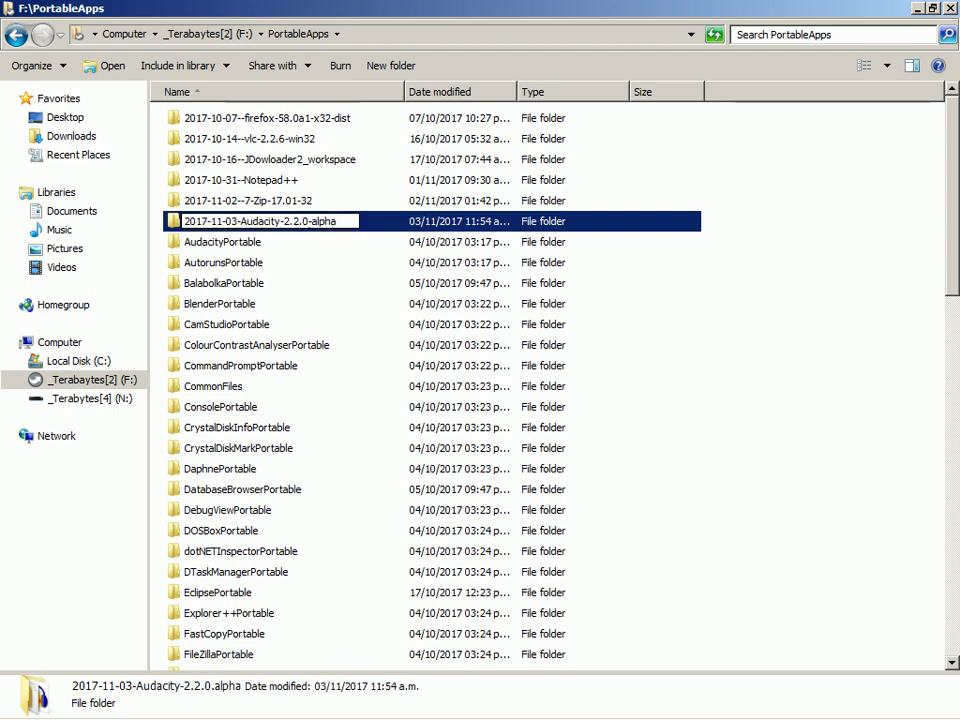
key("Return")
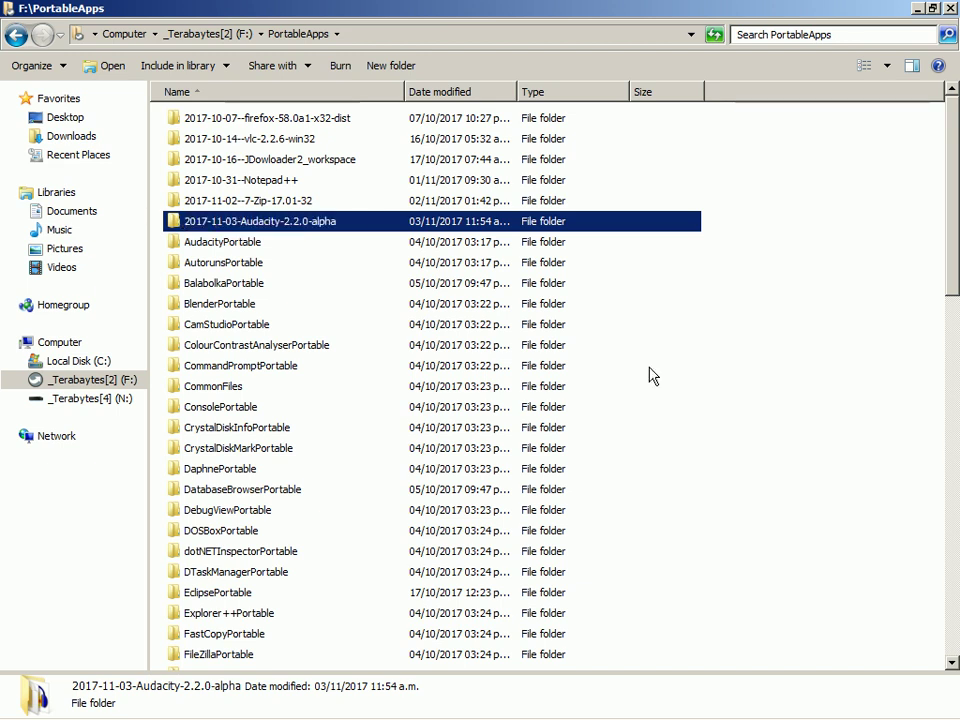
Open the renamed folder, run its Audacity.exe and dismiss the welcome window
key("Return")
key("alt+Tab")
key("Down")
key("Down")
key("Down")
key("Down")
key("Down")
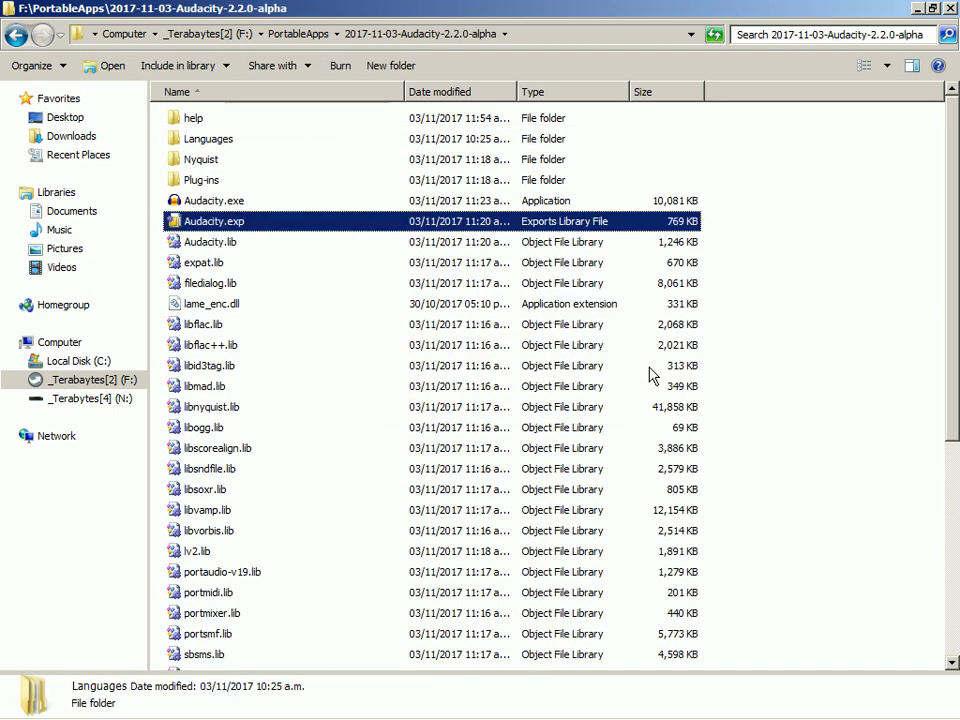
key("Up")
key("Return")
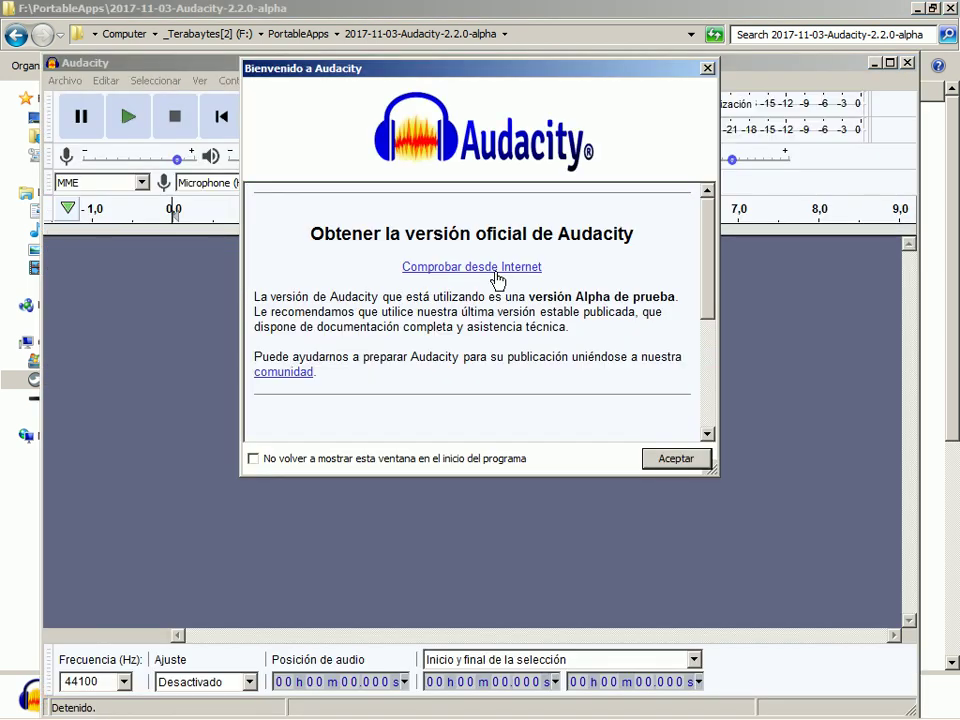
key("Return")
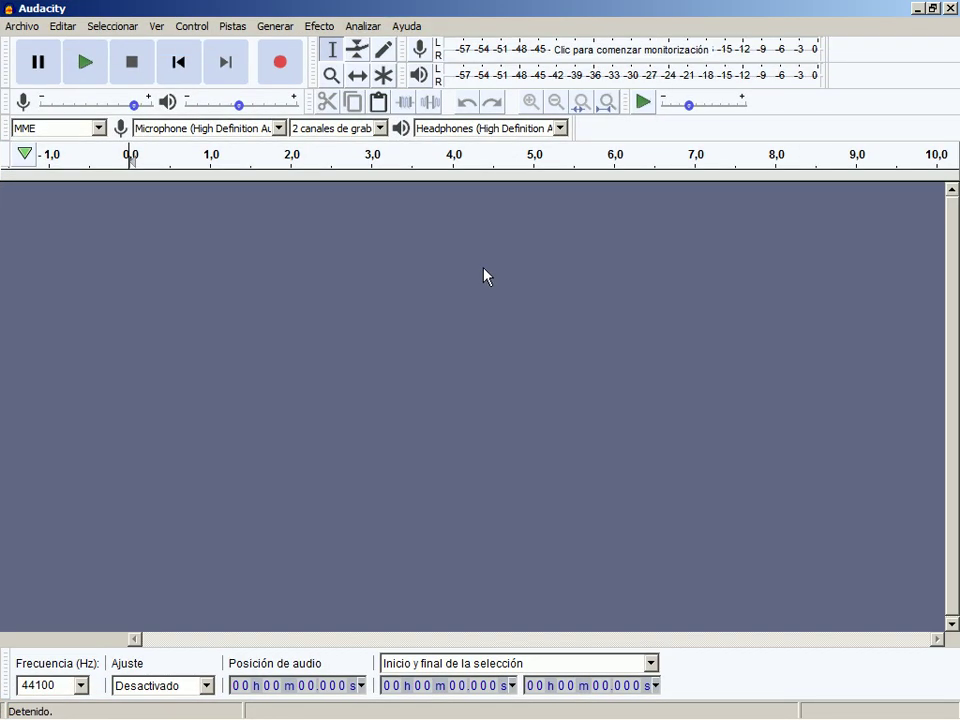
Try Windows WASAPI as the audio host and switch back to MME
left_click(73, 130)
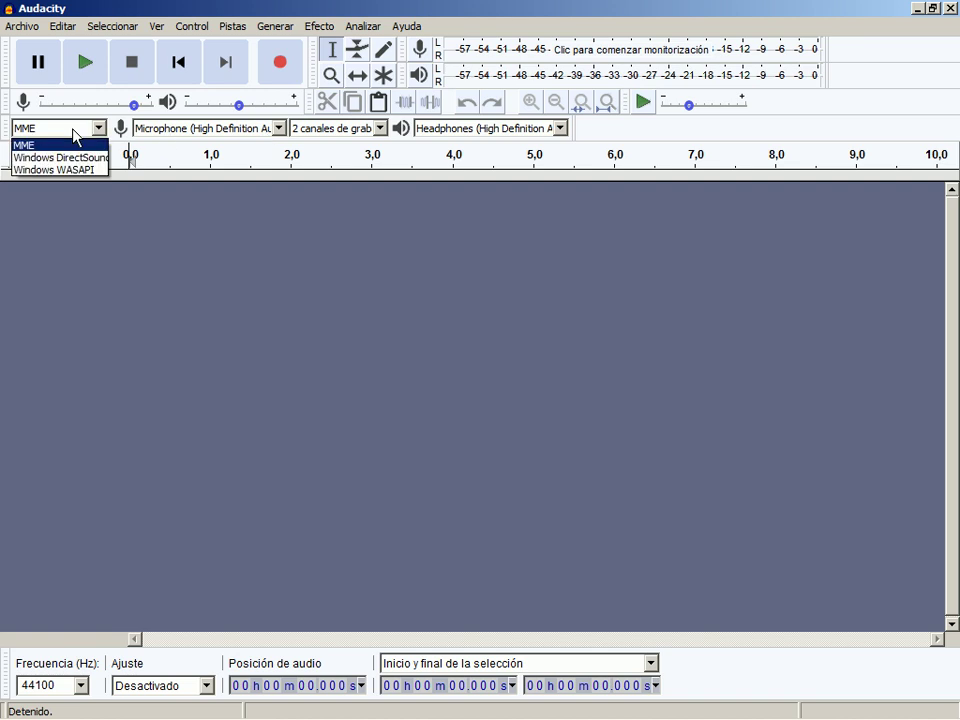
left_click(97, 170)
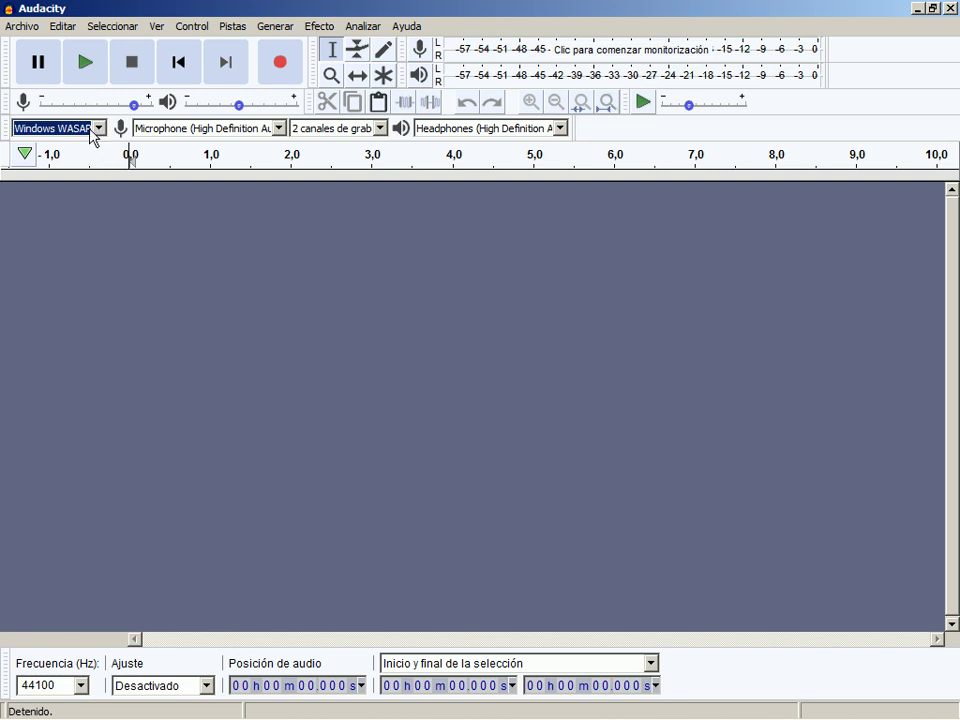
left_click(96, 130)
left_click(25, 145)
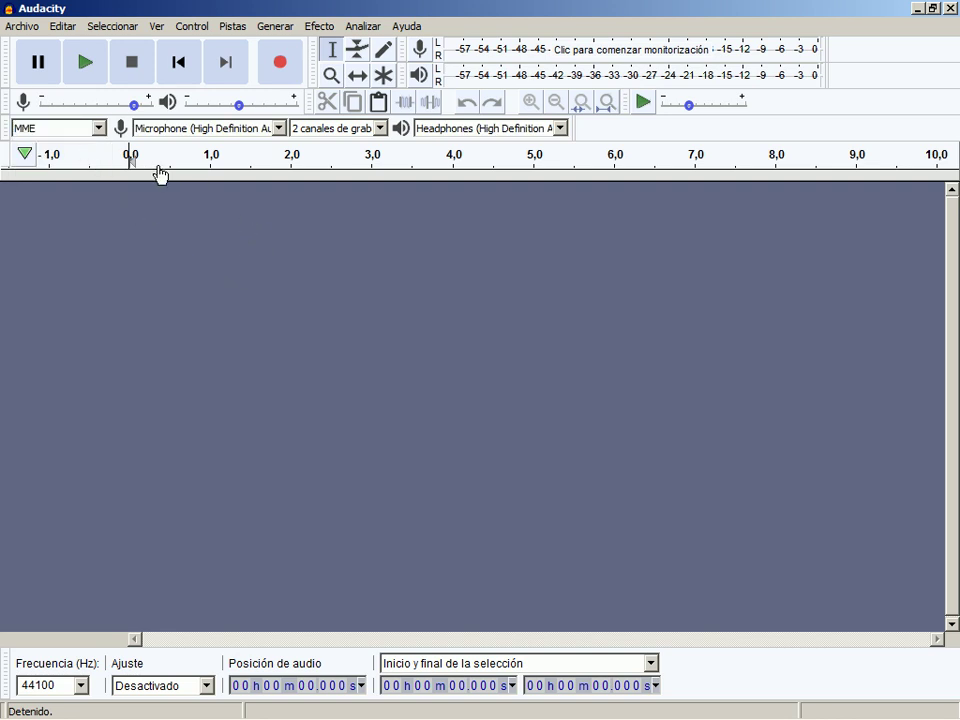
Start an audio import and browse to the _M_ folder on drive F:
left_click(21, 27)
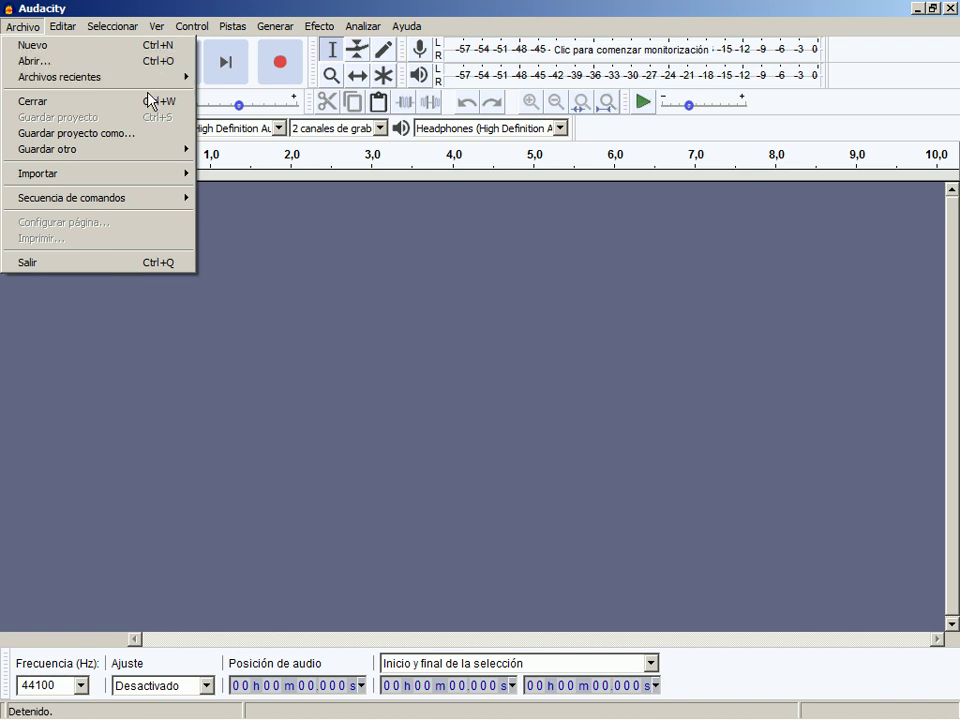
mouse_move(180, 174)
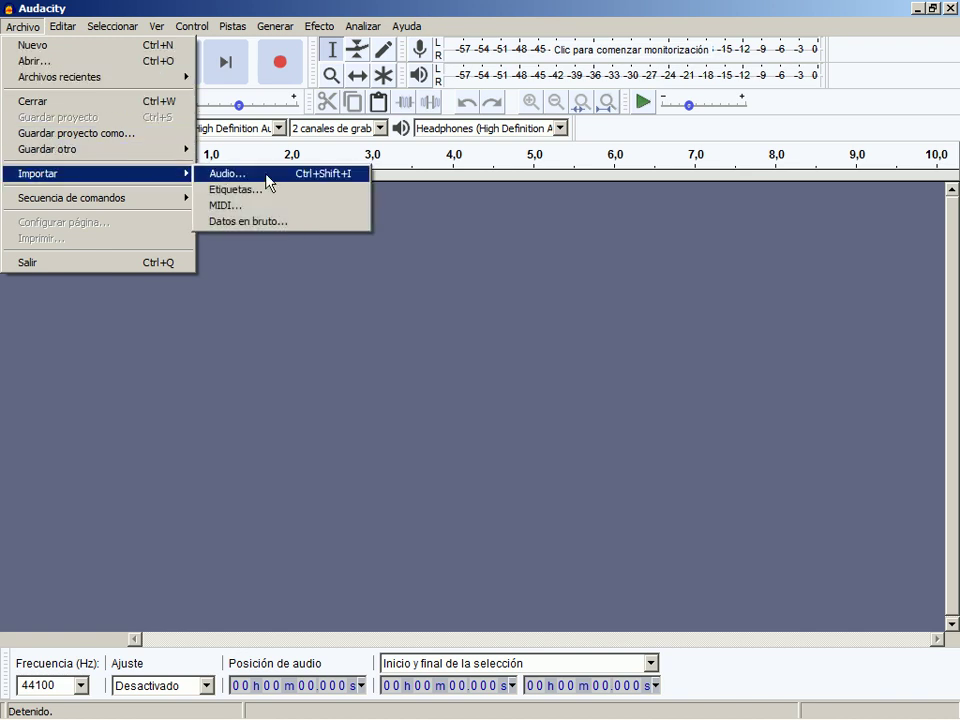
left_click(268, 175)
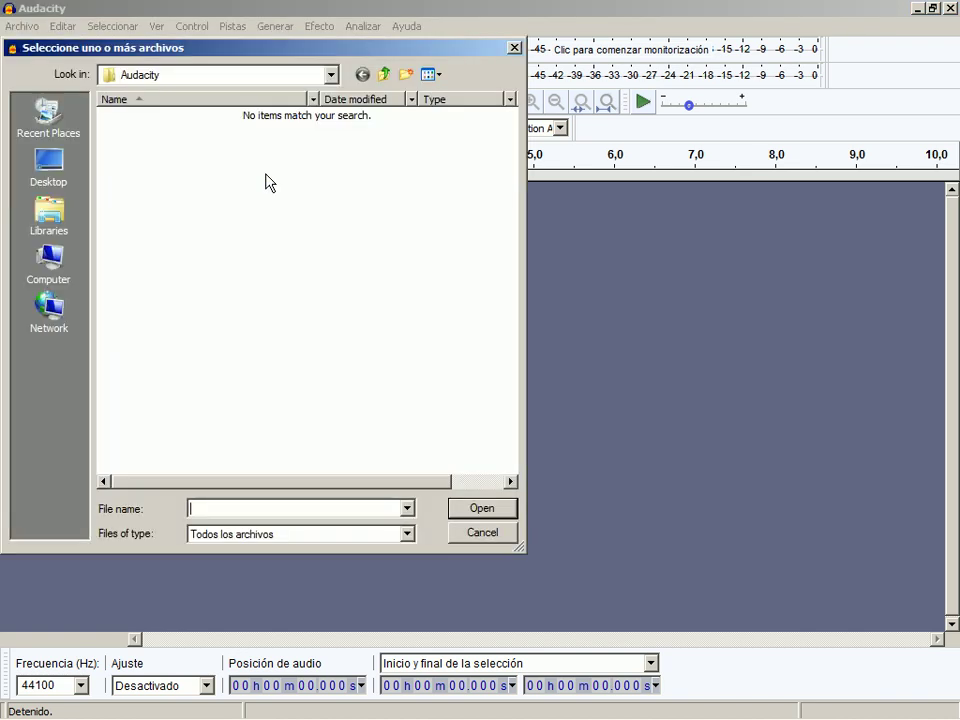
type("f:")
key("Return")
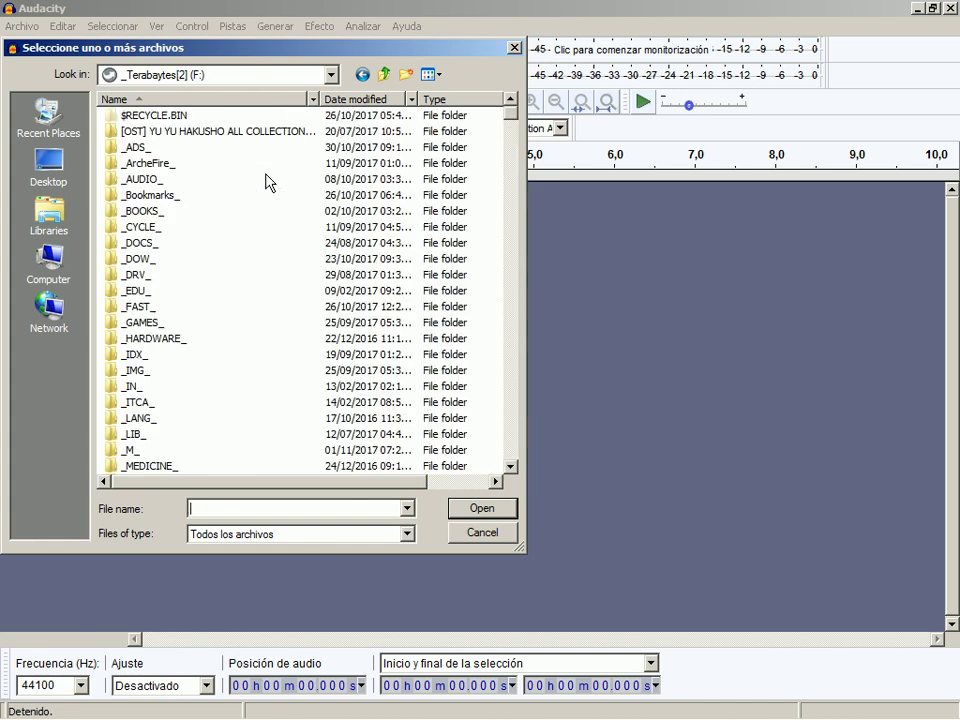
left_click(266, 182)
key("underscore")
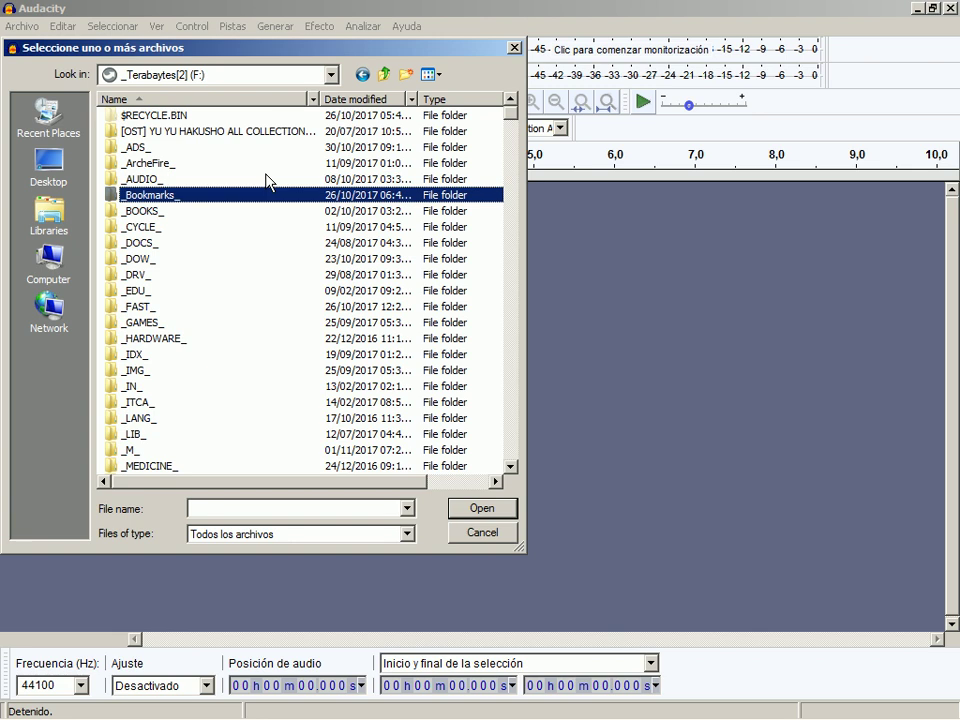
key("m")
key("Return")
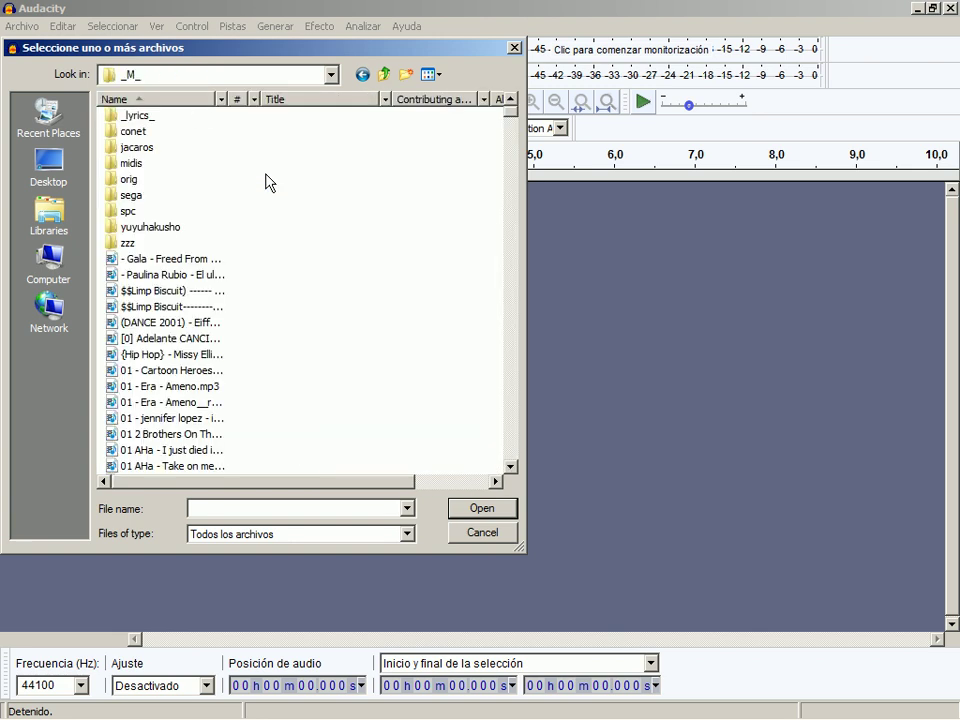
Import the 001_Unknown Artist file from the sega\wav subfolder, reading it directly from the original instead of copying it
key("j")
key("s")
key("Return")
key("w")
key("Return")
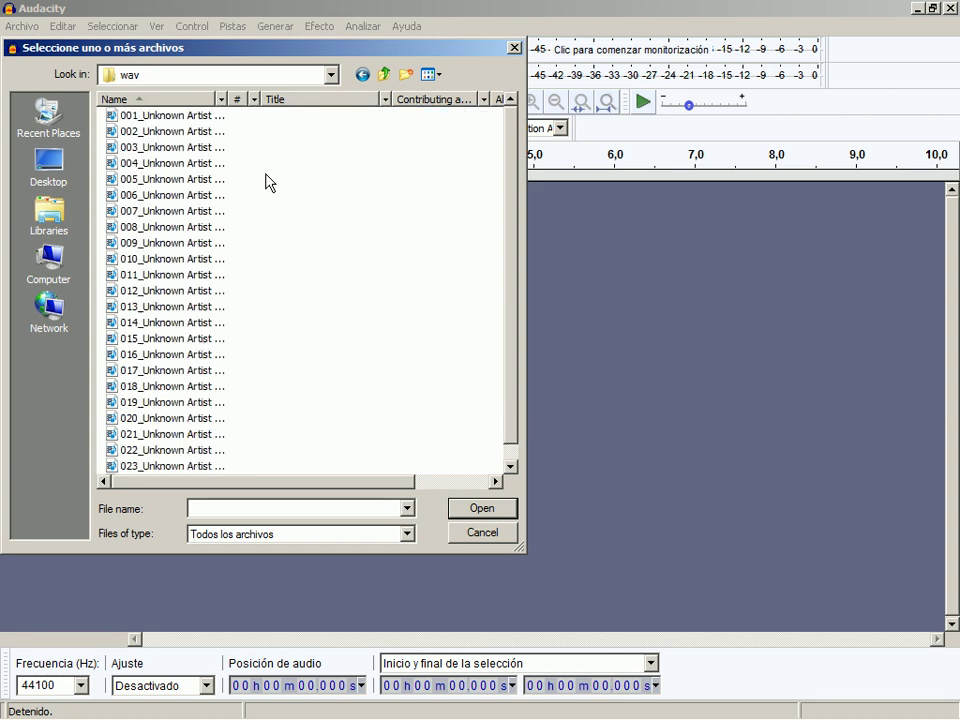
key("Down")
key("Return")
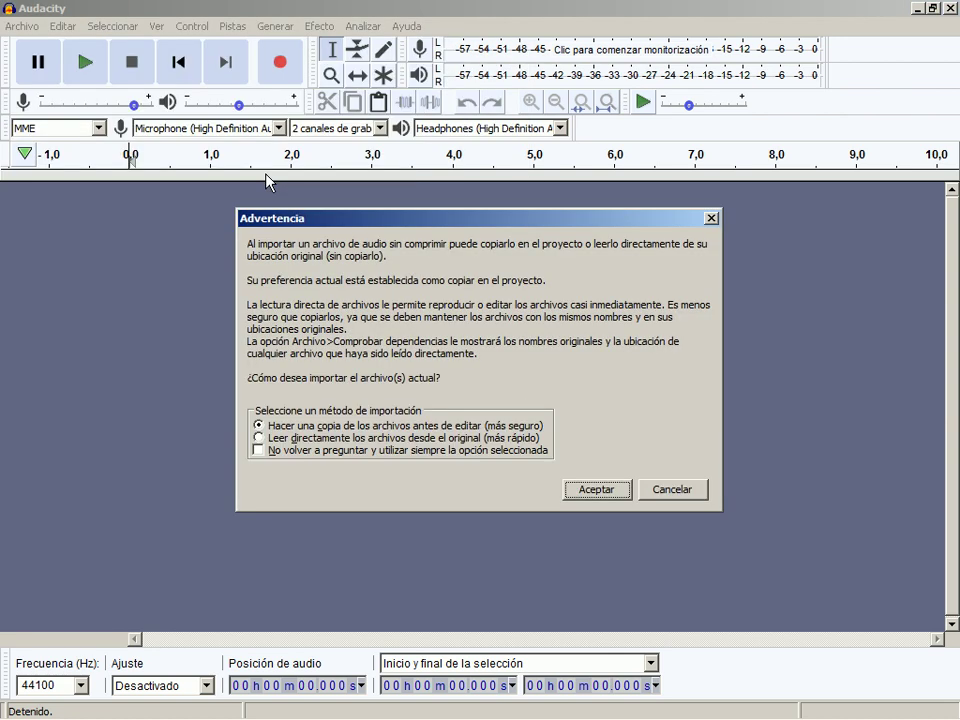
left_click(476, 439)
left_click(590, 493)
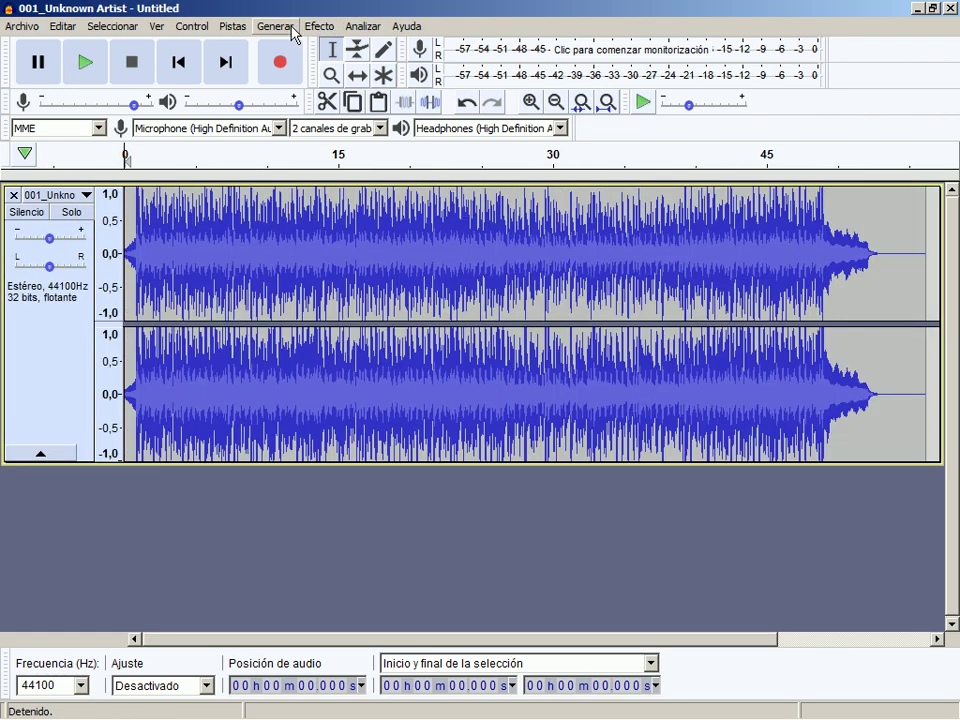
Set the interface language to English in the preferences and apply it
left_click(100, 27)
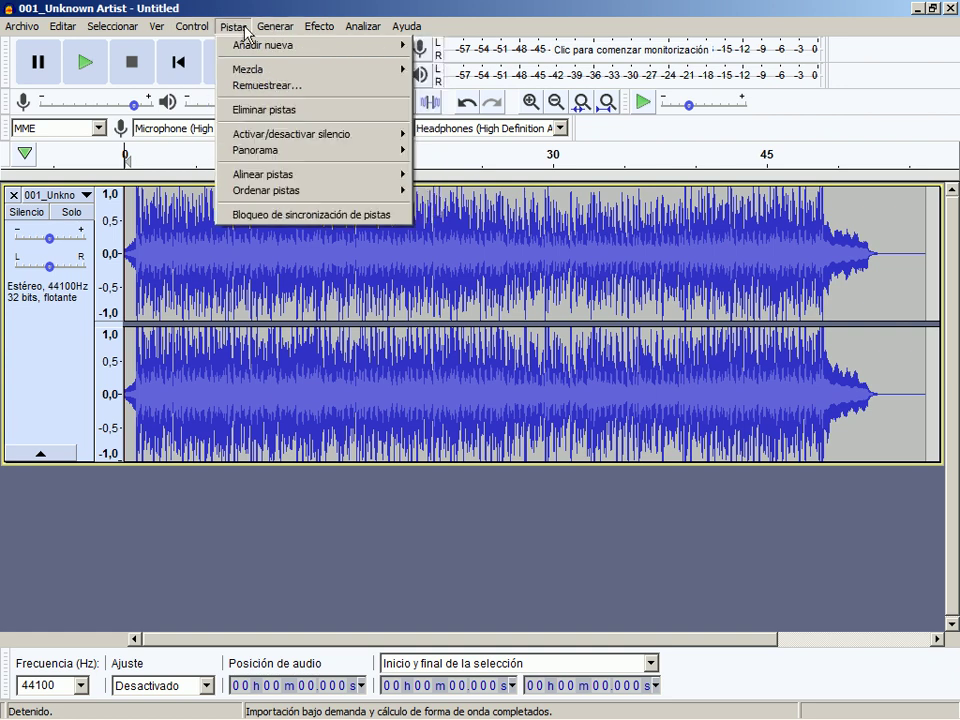
mouse_move(82, 33)
key("Up")
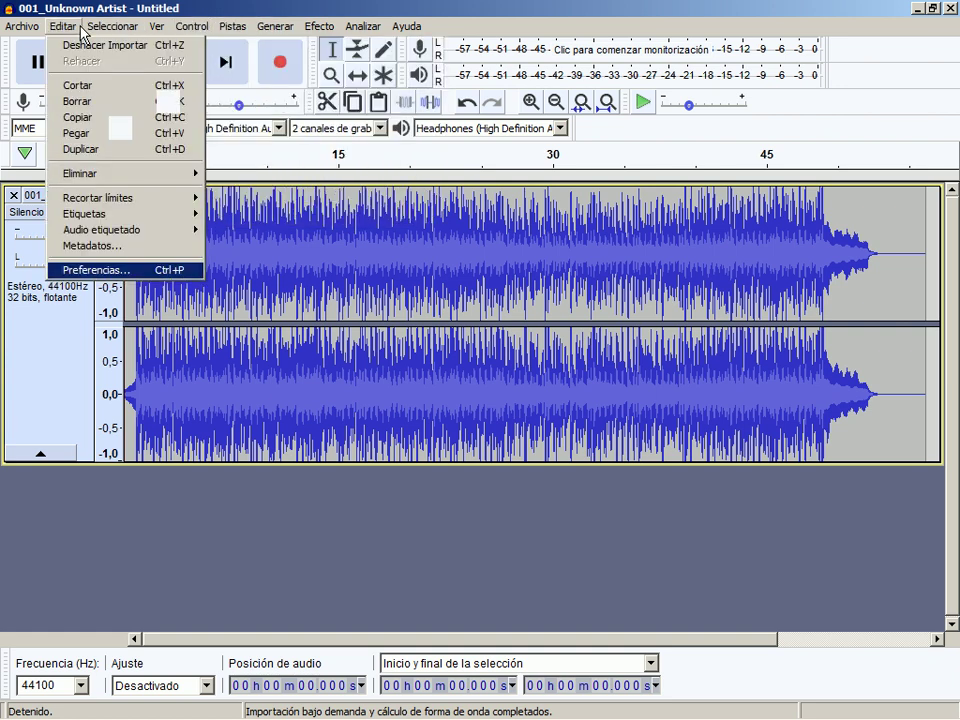
key("Return")
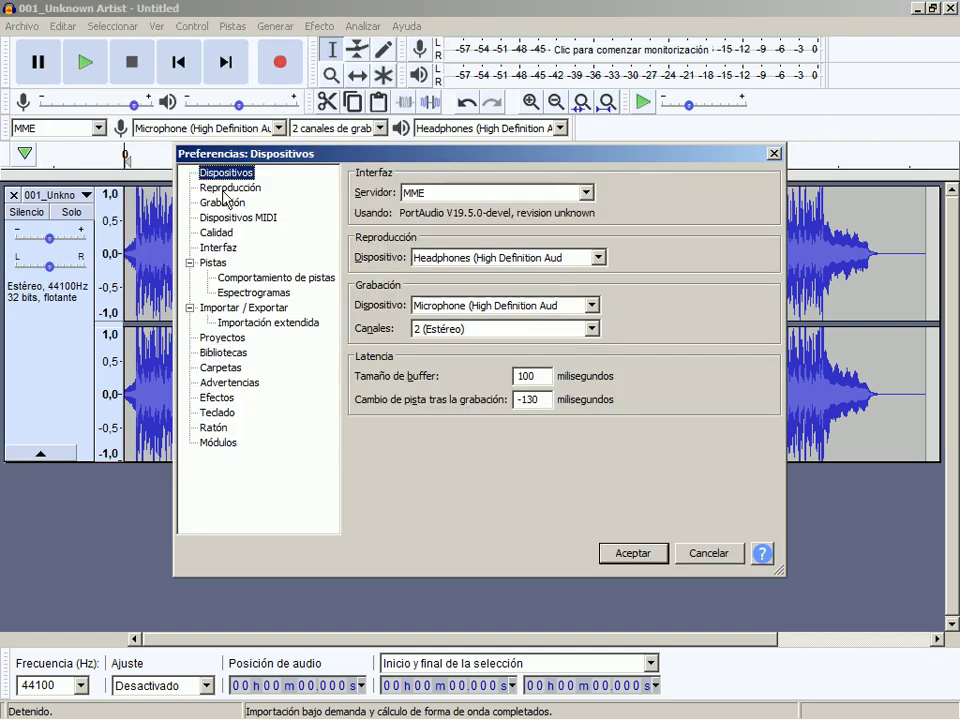
left_click(218, 247)
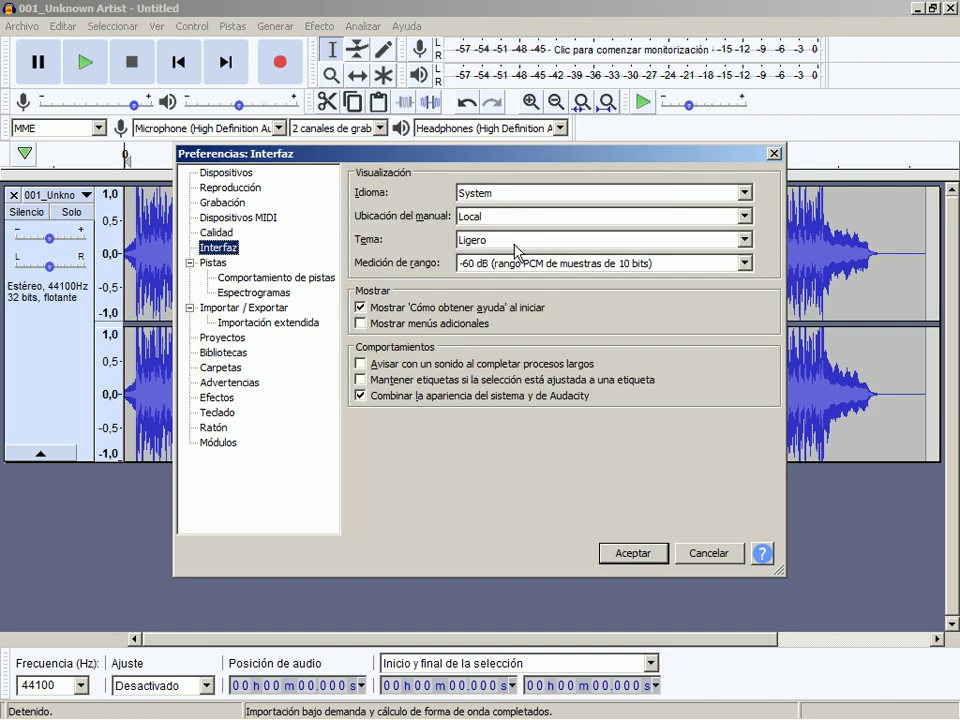
left_click(543, 196)
key("e")
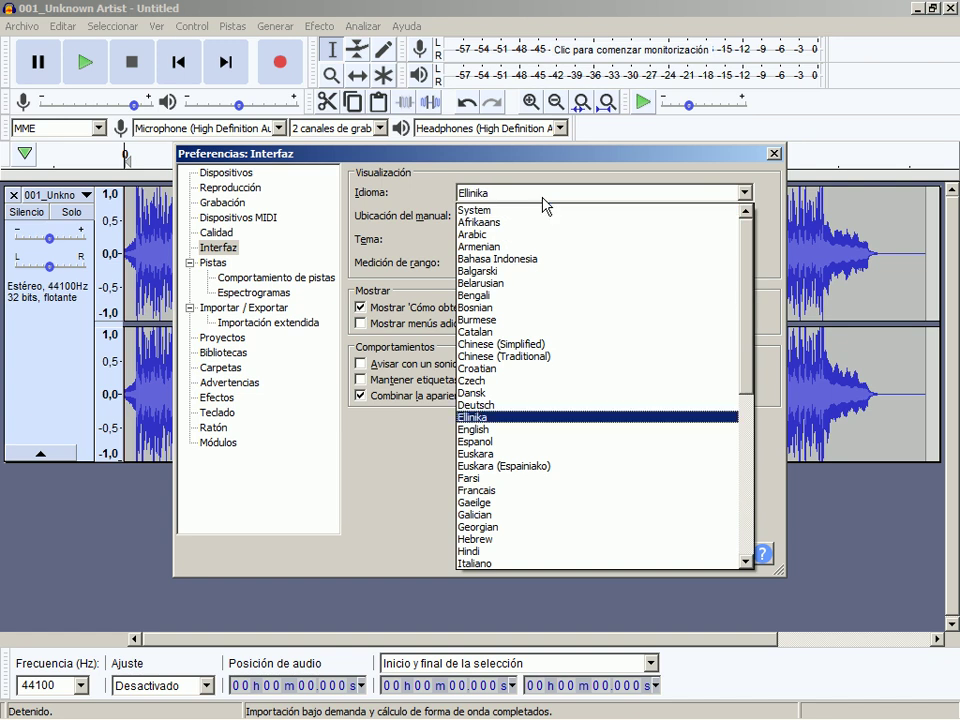
left_click(544, 197)
key("Down")
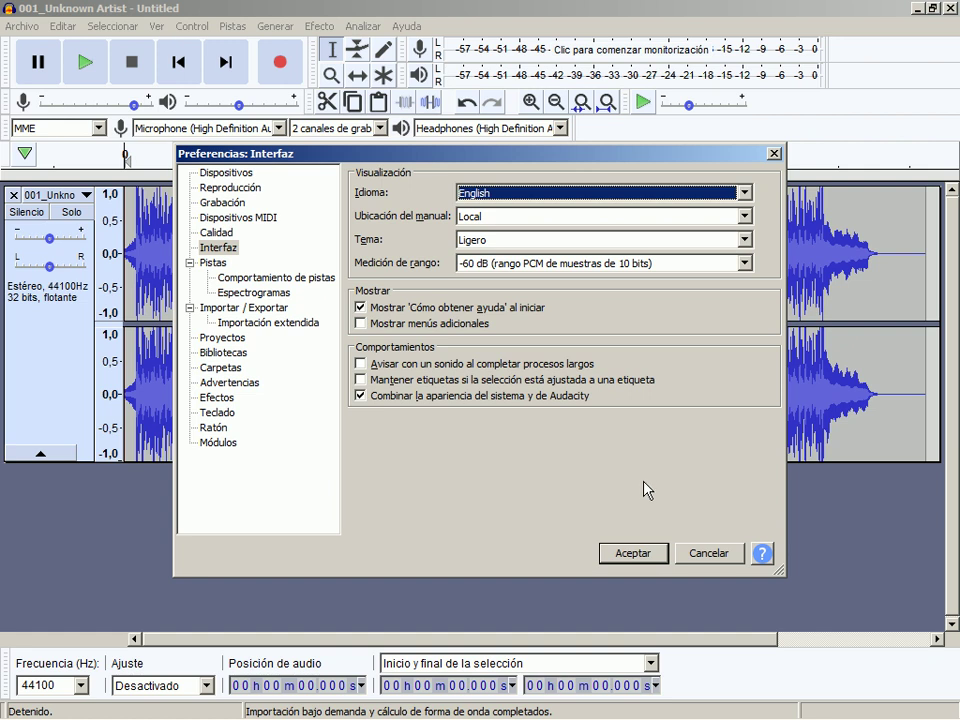
left_click(645, 557)
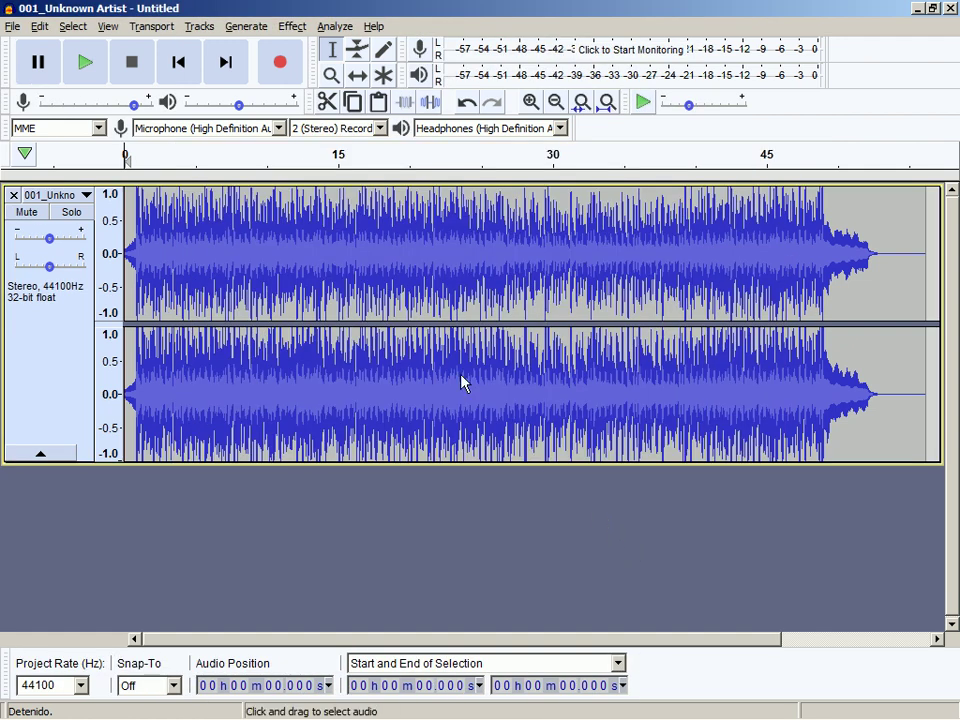
key("alt+f")
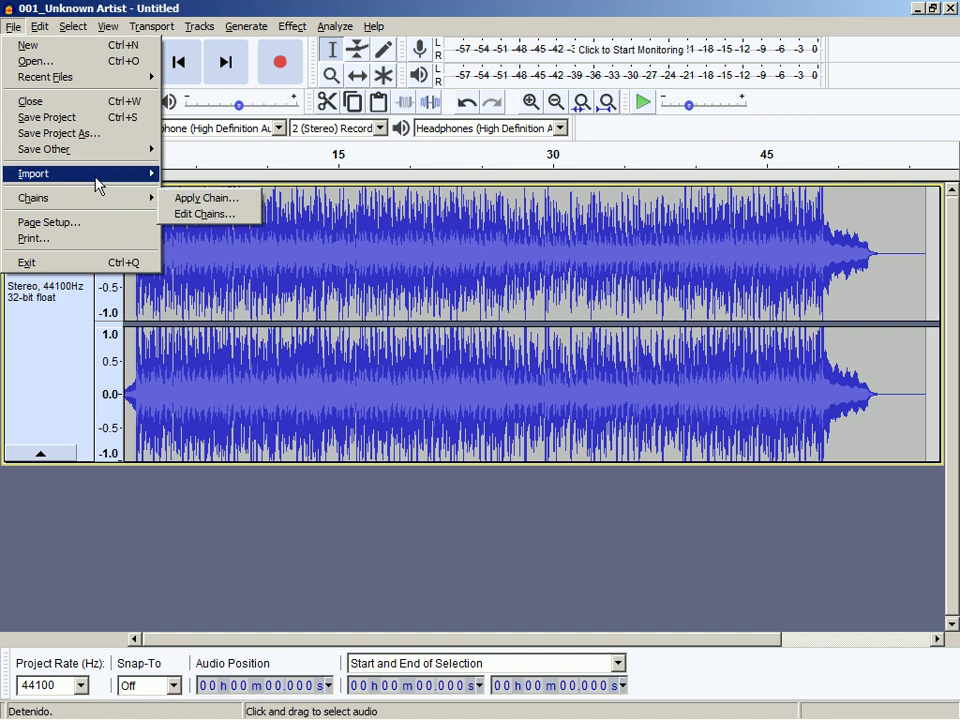
mouse_move(120, 182)
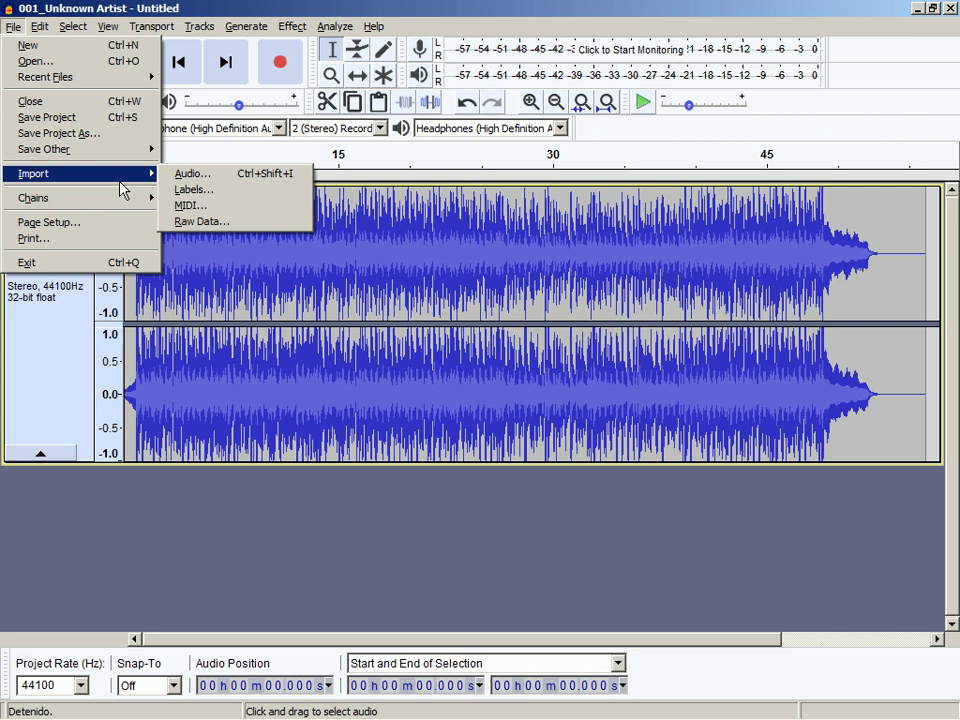
left_click(2, 52)
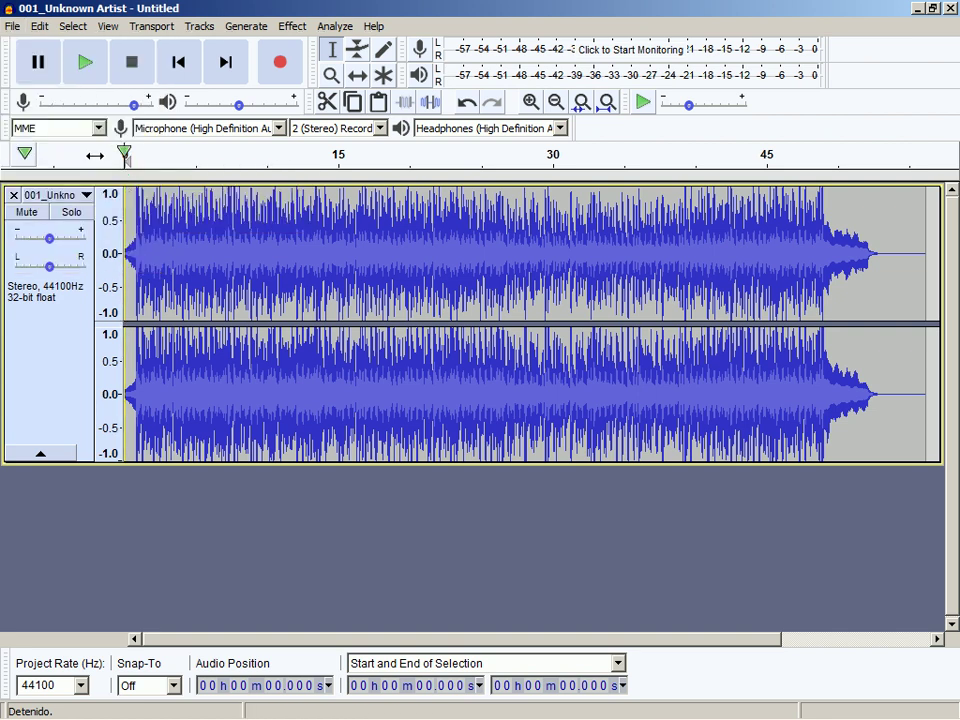
Start exporting the project as MP3 and choose the Documents library as the destination
left_click(12, 27)
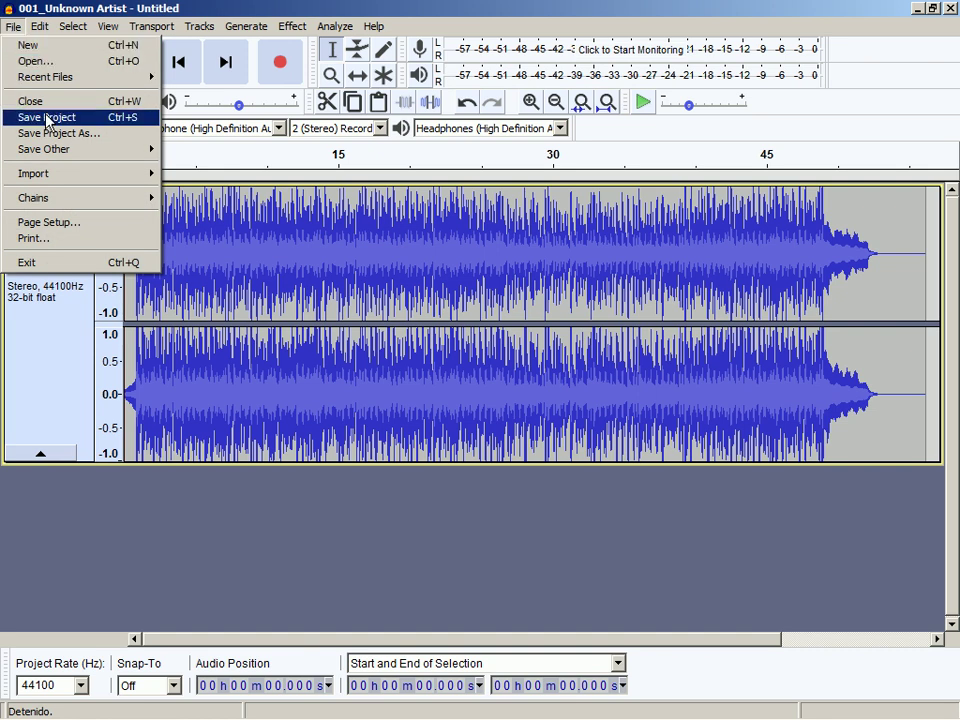
mouse_move(77, 152)
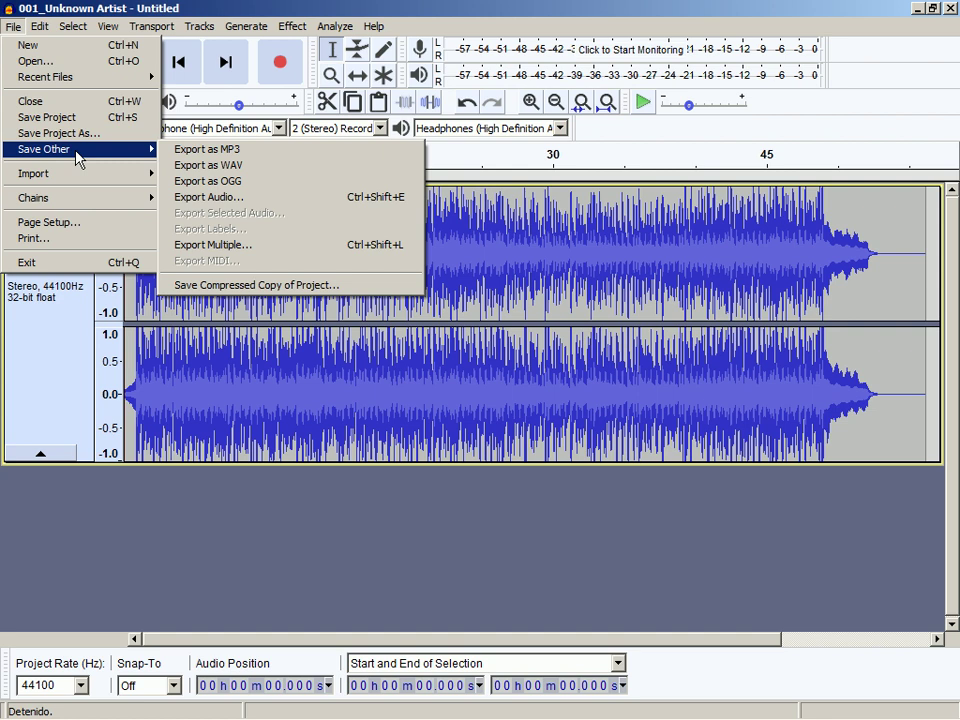
left_click(293, 153)
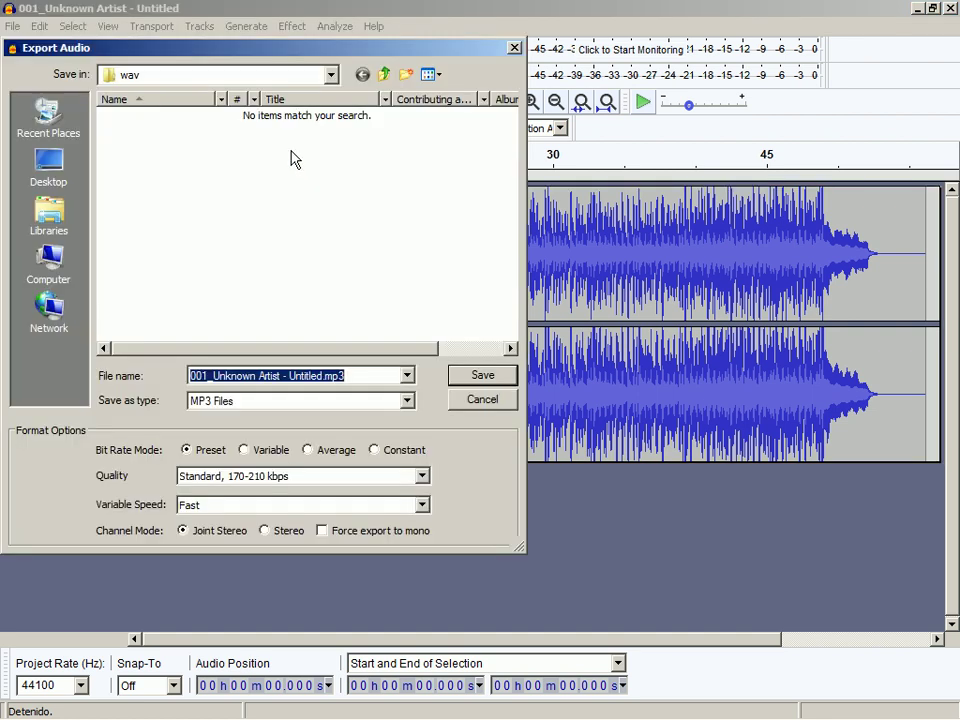
left_click(230, 76)
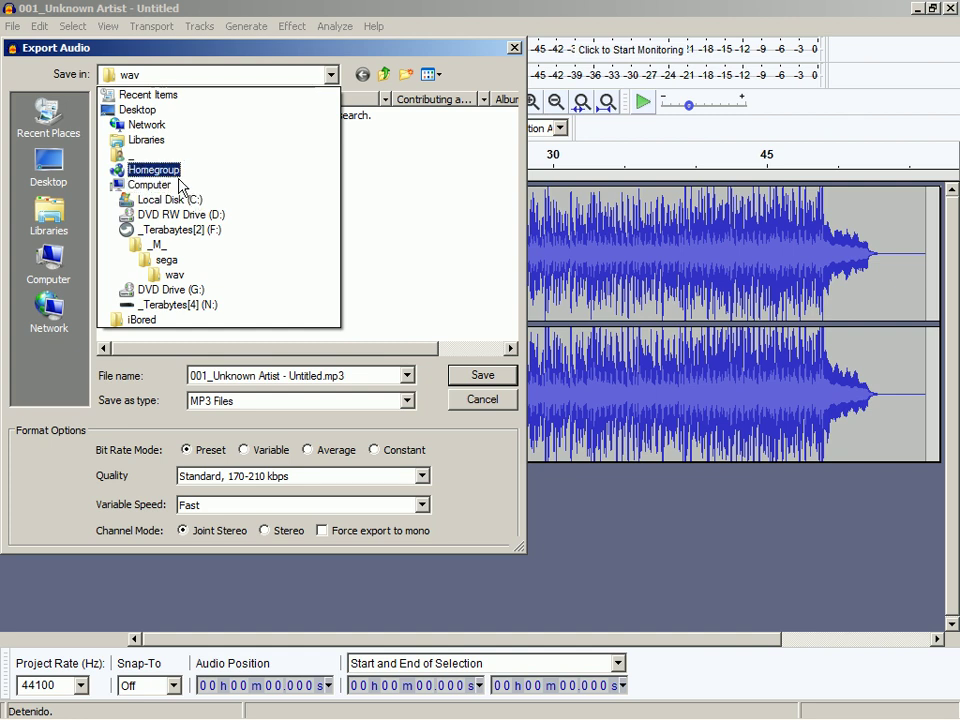
left_click(58, 207)
left_click(58, 226)
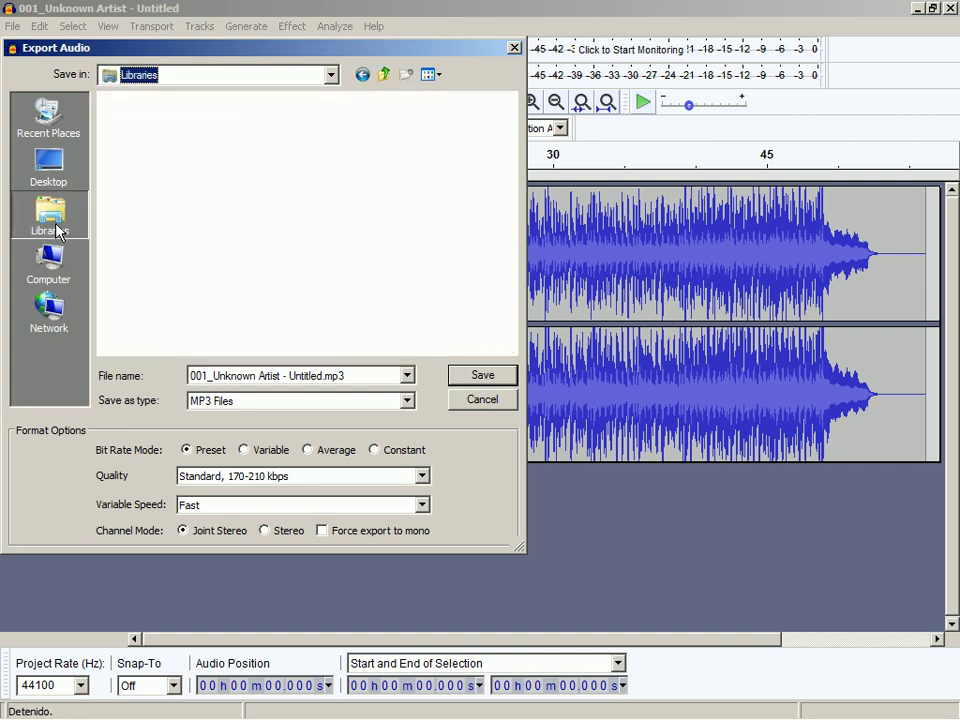
double_click(157, 136)
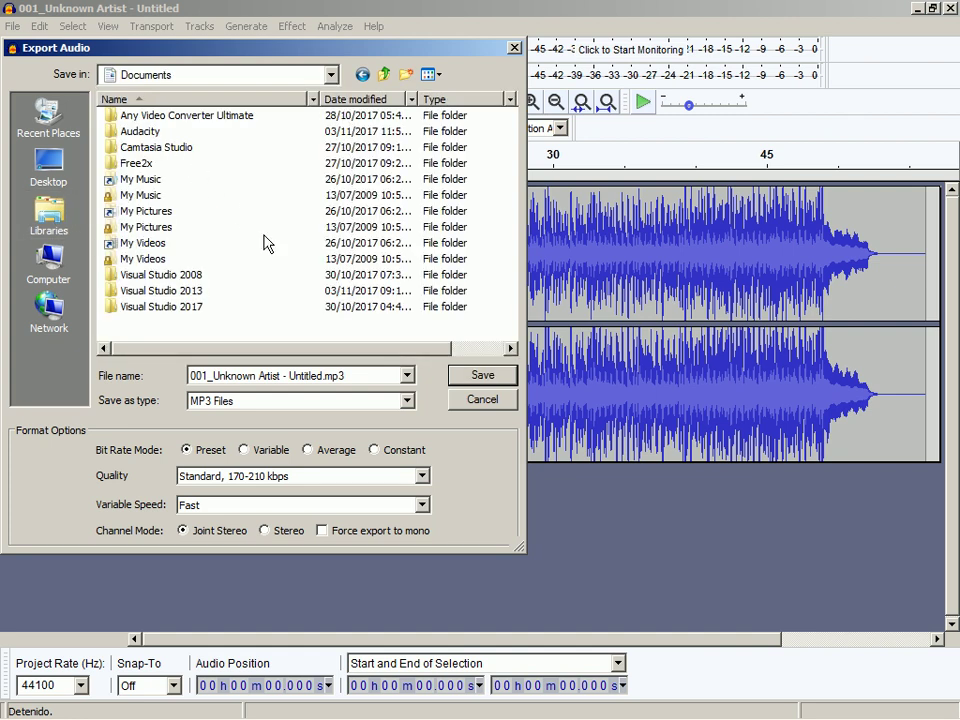
Prefix the export file name with TEST0__, keeping the rest of the name
left_click(352, 376)
key("Home")
type("TEST0__")
Export the MP3 with Medium, 145-185 kbps quality and Stereo channel mode, leaving the metadata tags empty
left_click(389, 476)
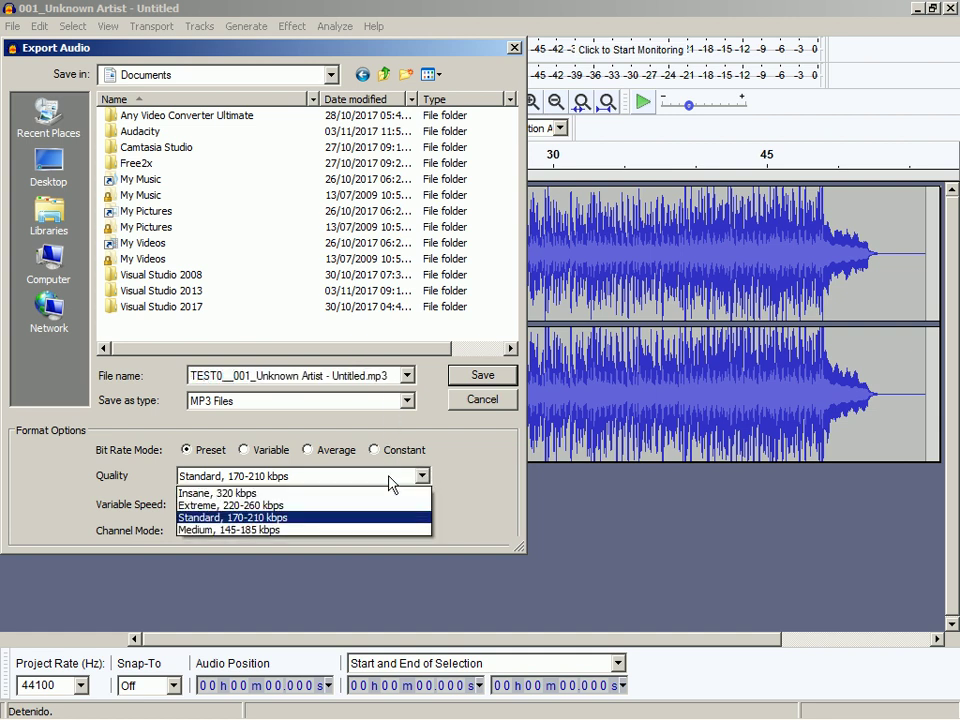
left_click(390, 529)
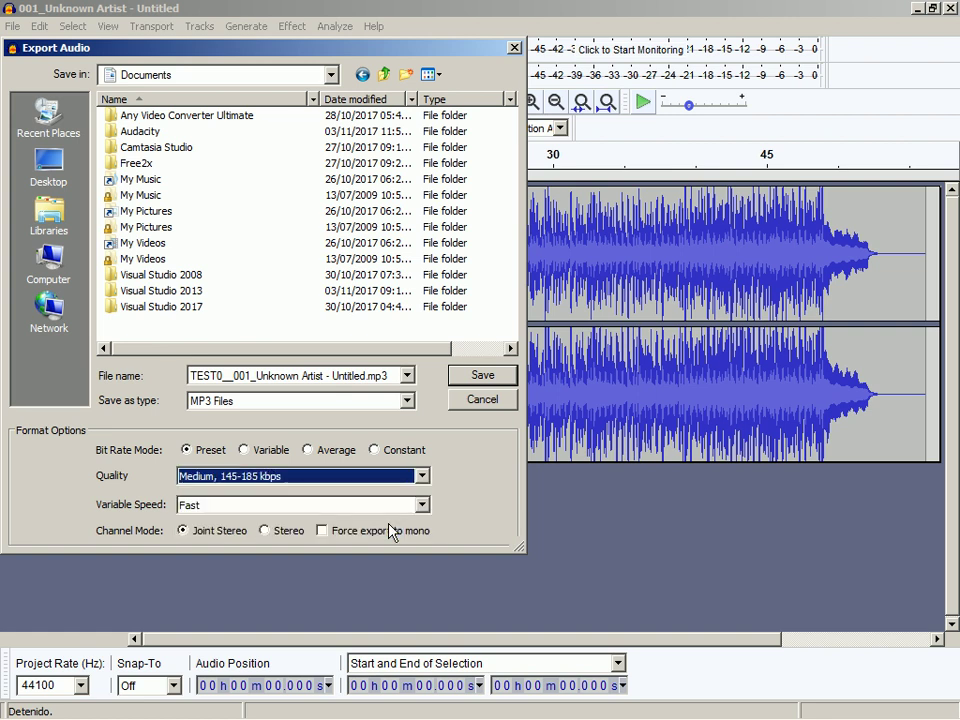
left_click(280, 531)
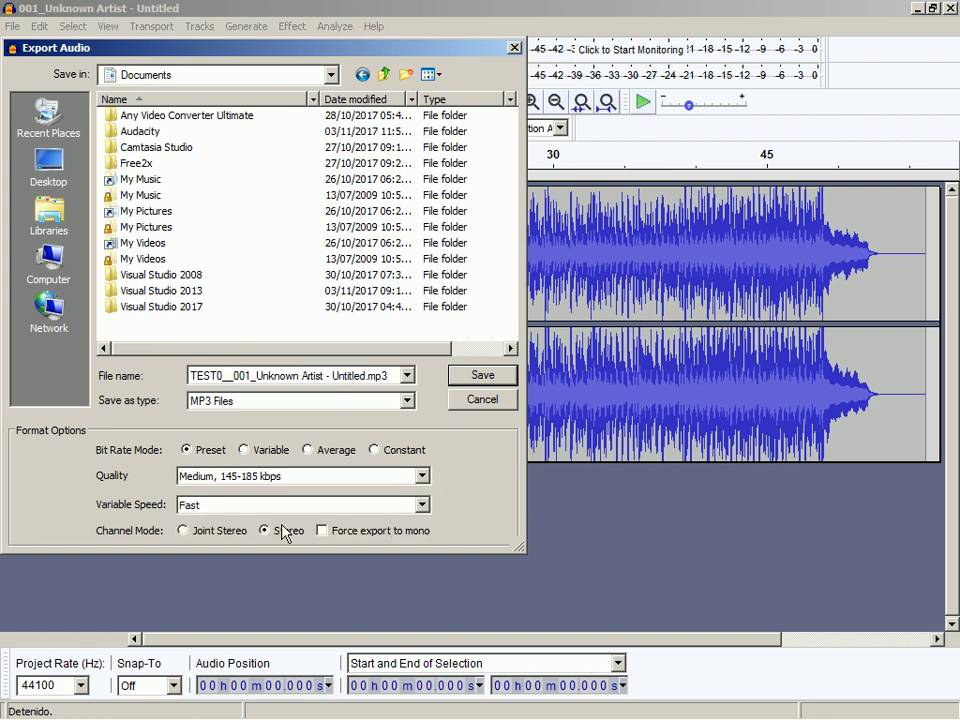
left_click(481, 377)
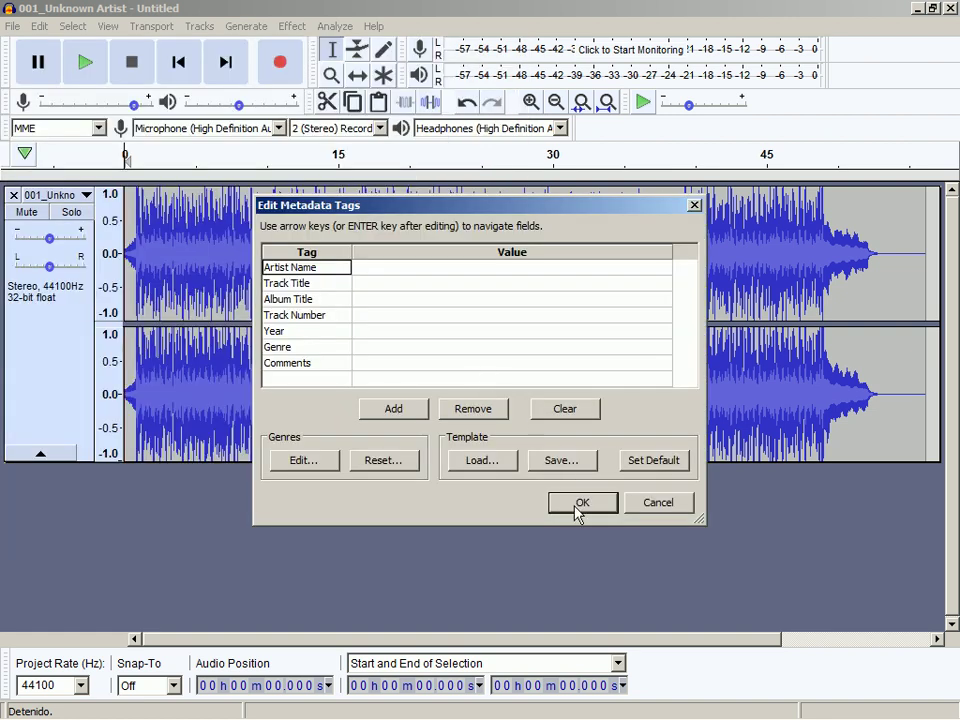
left_click(580, 503)
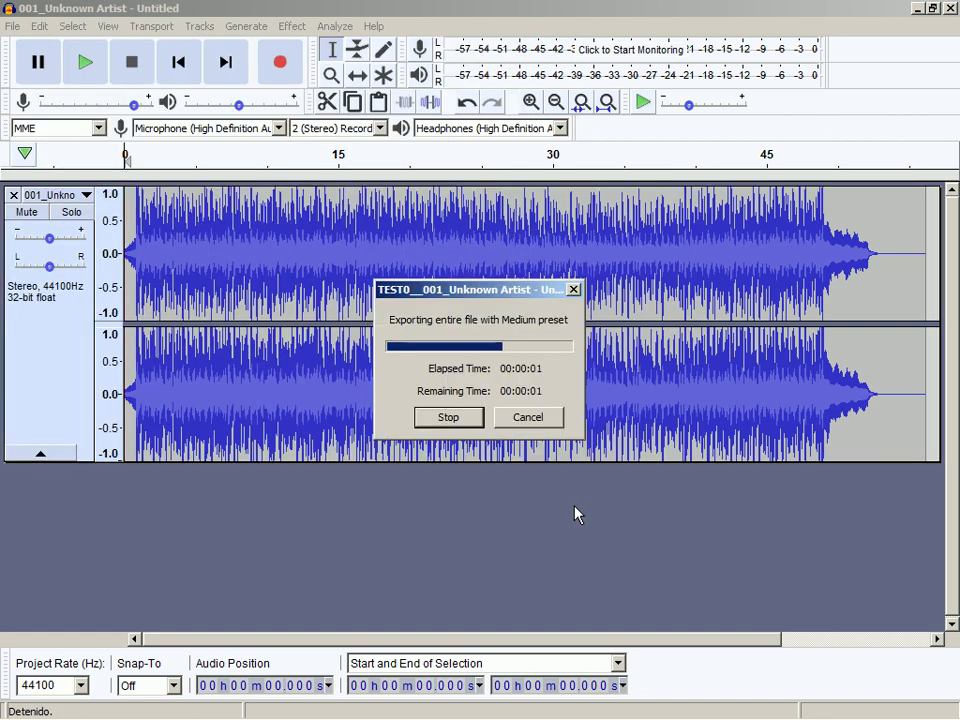
Switch to Windows Explorer by running Documents to open that folder
key("alt+Tab")
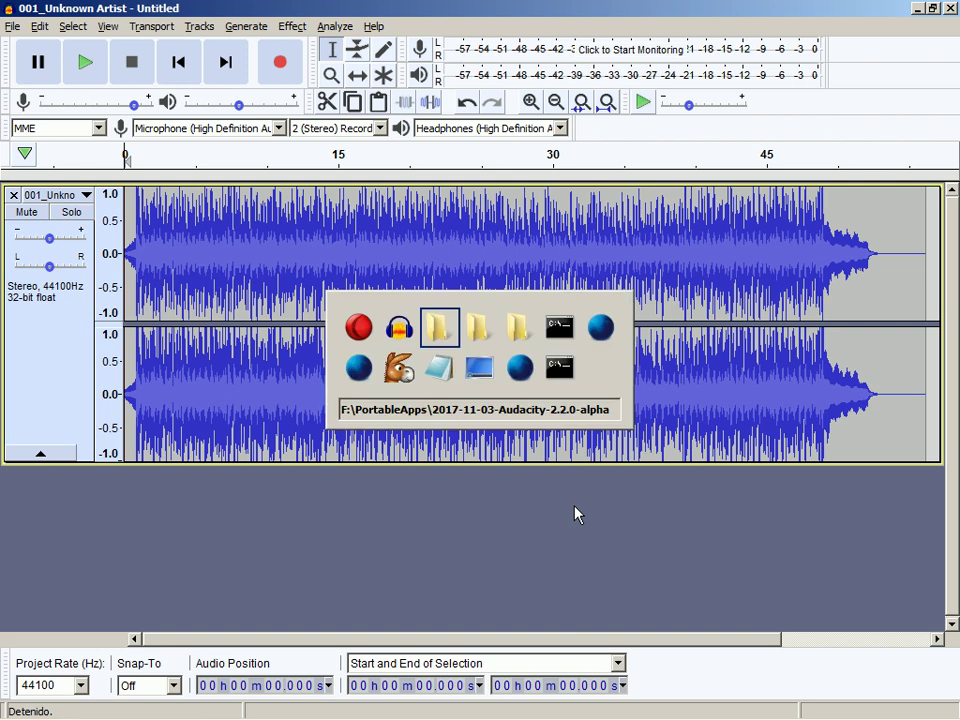
key("super+r")
type("Documents")
key("Return")
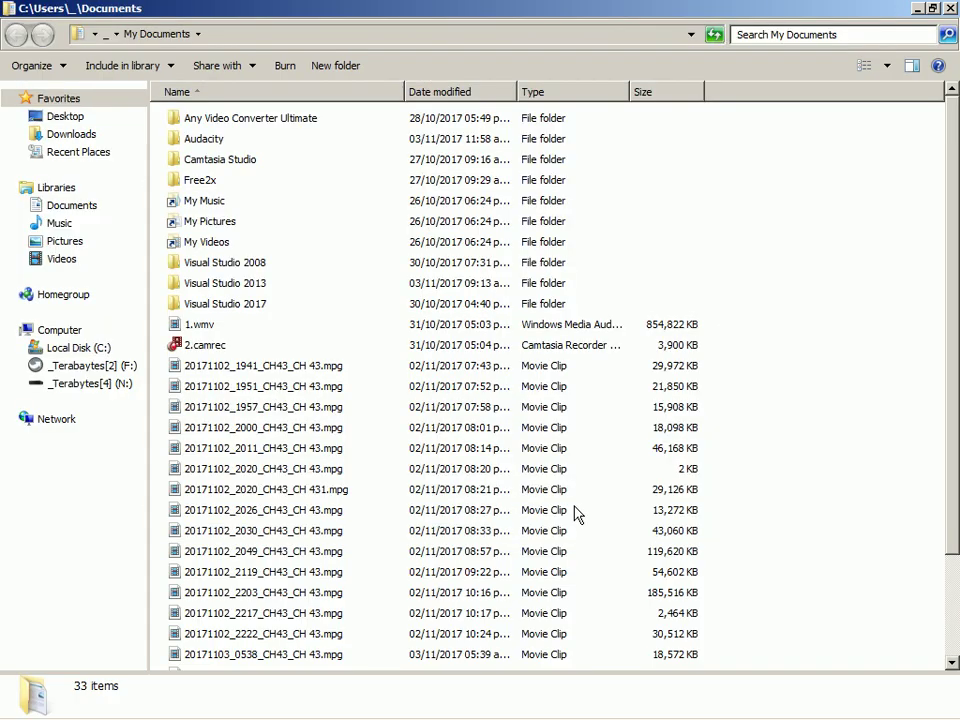
Select the exported TEST0__001_Unknown Artist - Untitled.mp3 in the Documents folder and open it for playback
left_click(289, 208)
key("Down")
key("1")
key("End")
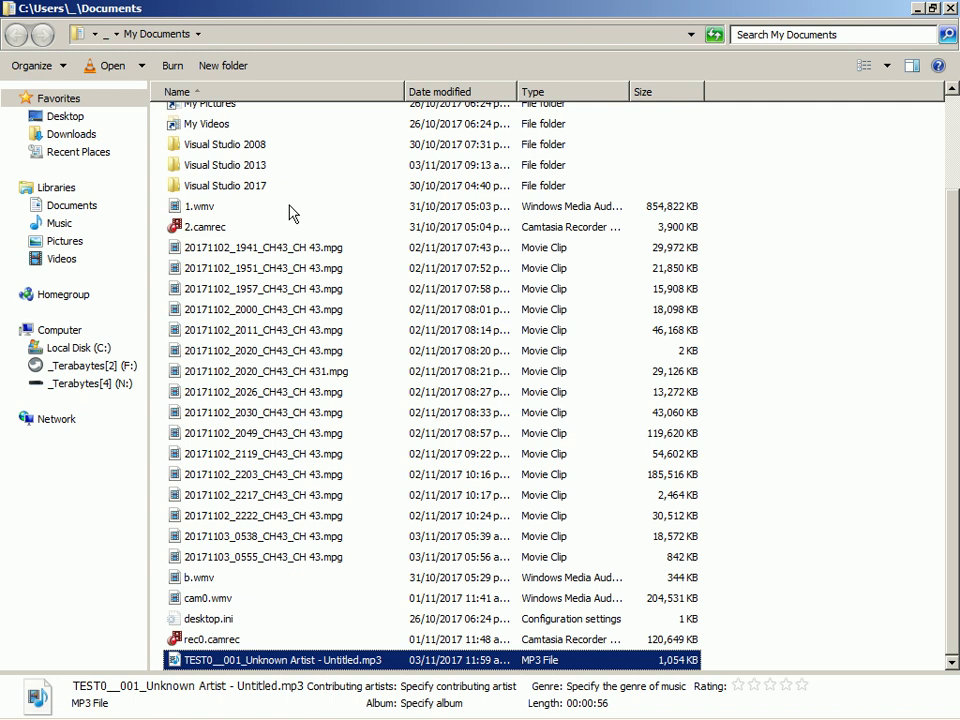
key("Return")
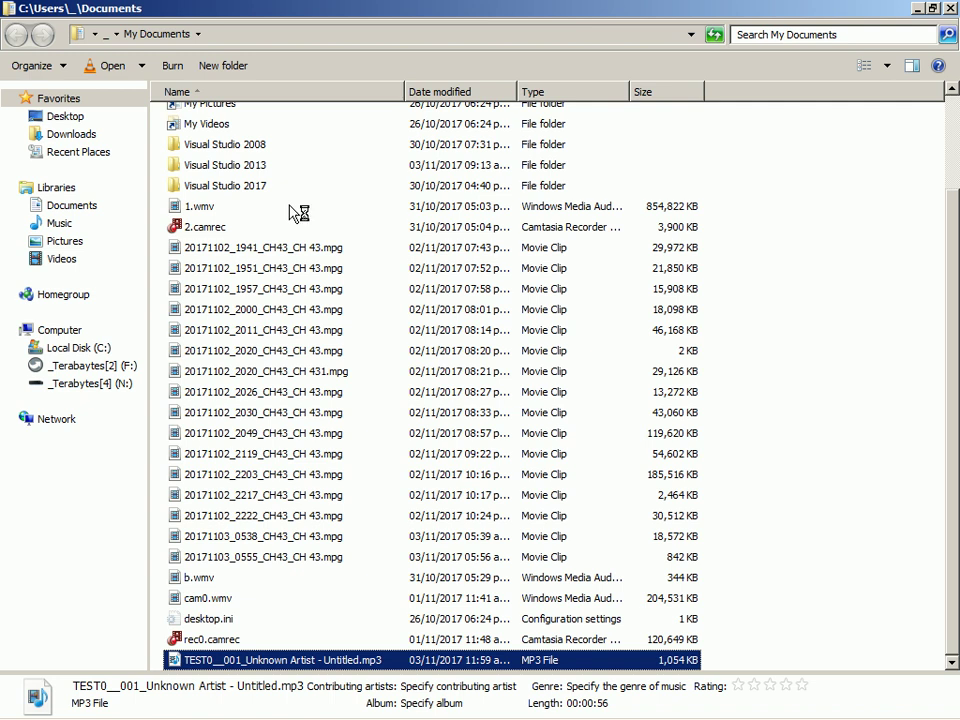